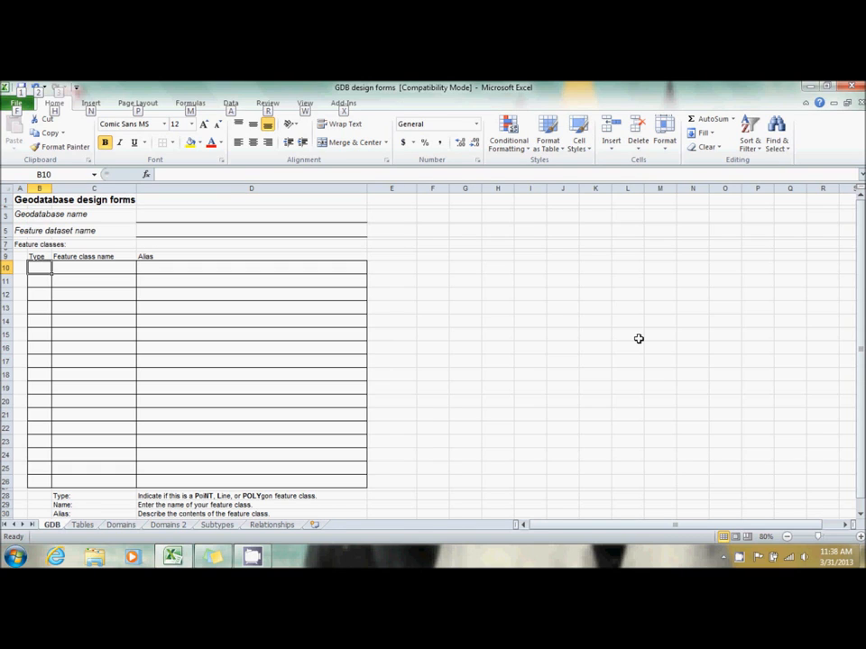
- Enter "Utilty Data" as the geodatabase name and "Wastewater" as the feature dataset name in the design form
{"action": "left_click", "coordinate": [240, 213]}
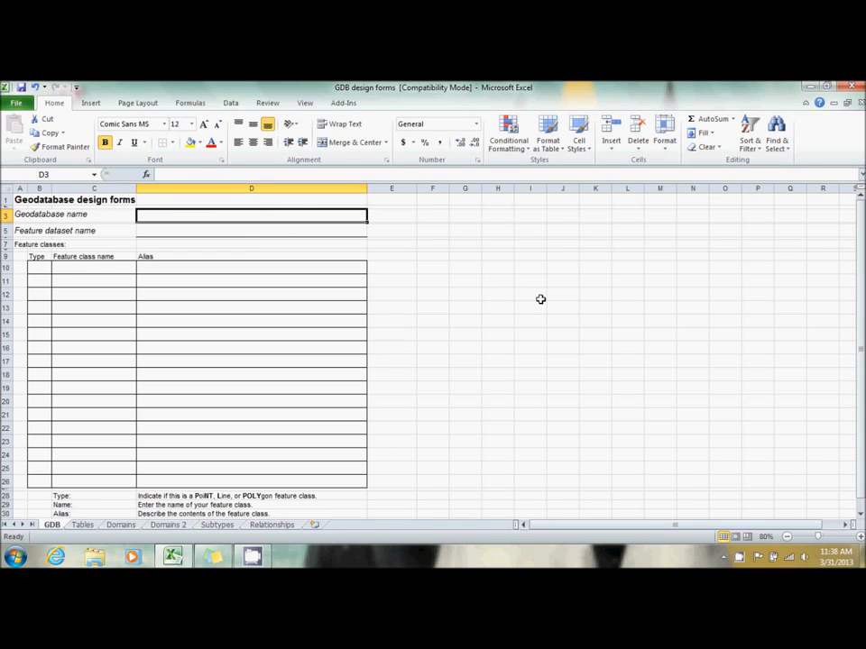
{"action": "type", "text": "Utility D"}
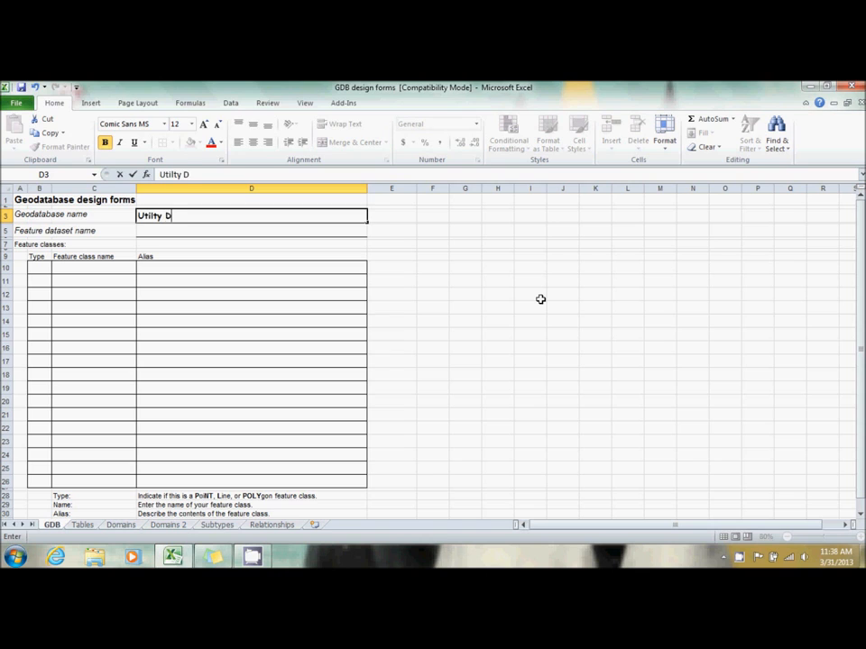
{"action": "type", "text": "ata"}
{"action": "key", "text": "Return"}
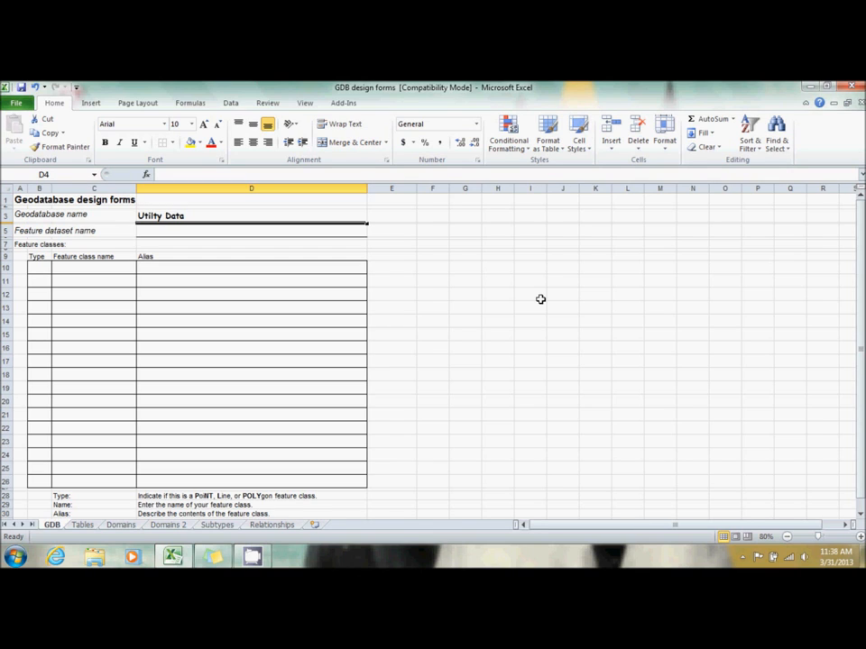
{"action": "key", "text": "Down"}
{"action": "type", "text": "Waste"}
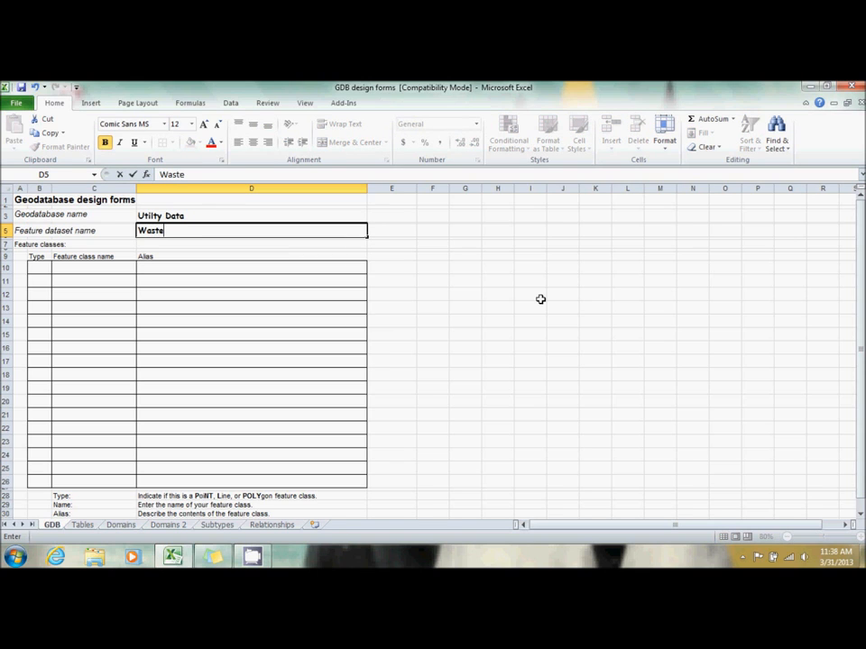
{"action": "type", "text": "water"}
{"action": "key", "text": "Return"}
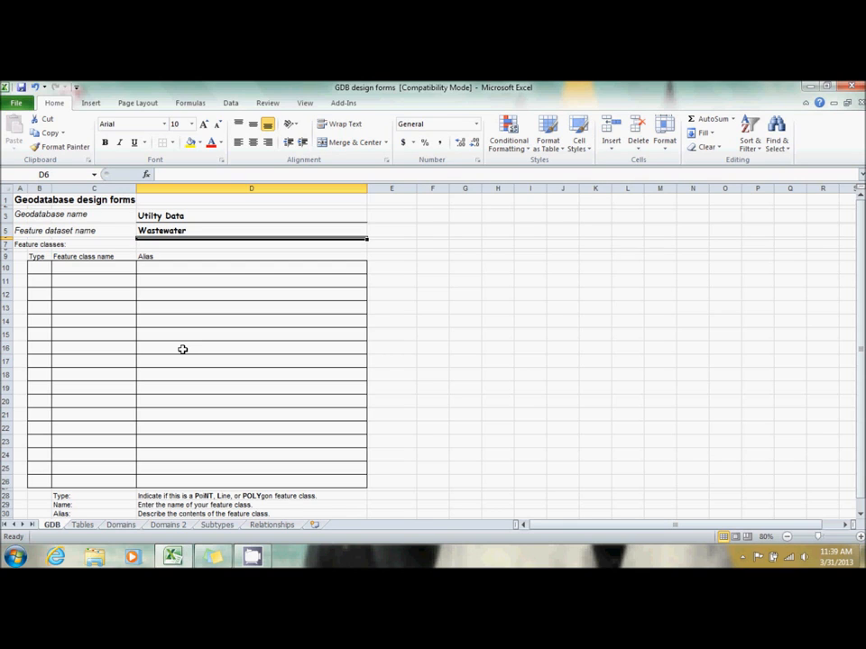
- Fill the first feature class row with type L, name SewerLines and alias Sewer Lines
{"action": "left_click", "coordinate": [40, 266]}
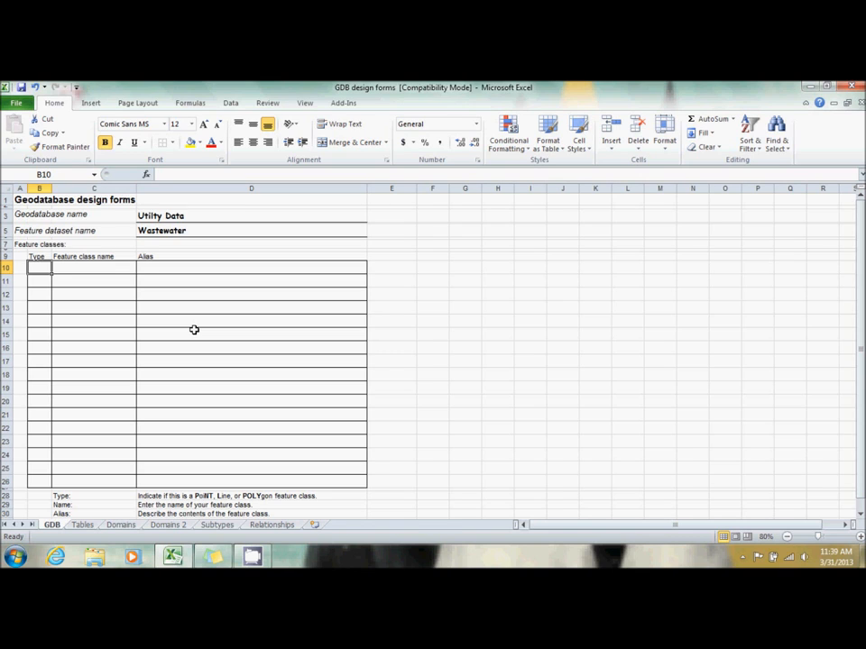
{"action": "type", "text": "S"}
{"action": "key", "text": "BackSpace"}
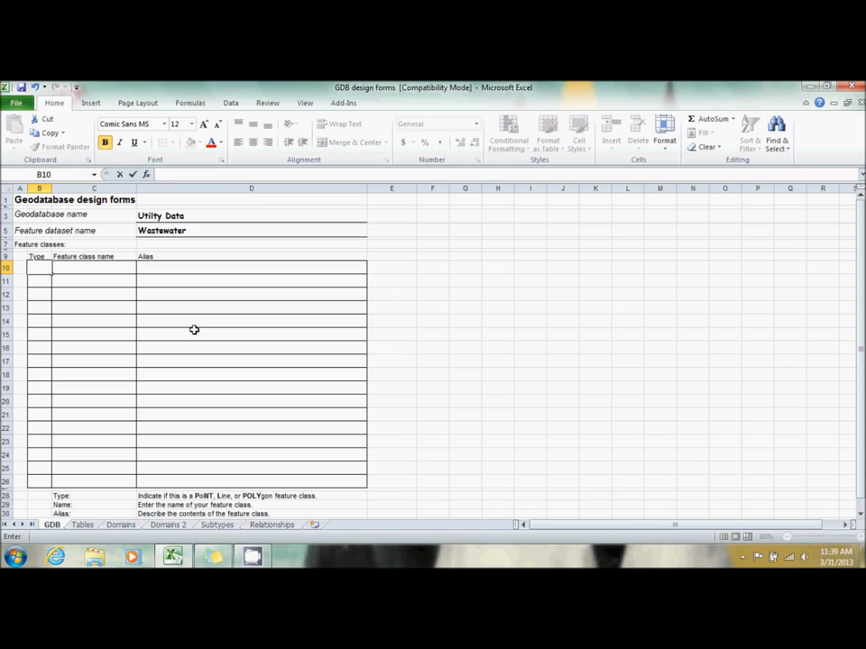
{"action": "type", "text": "L"}
{"action": "key", "text": "Tab"}
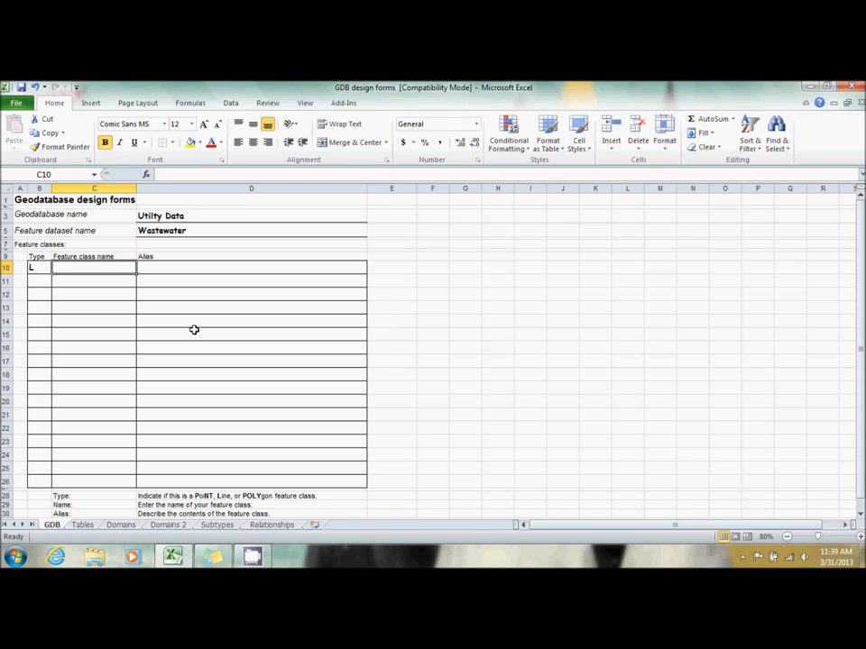
{"action": "type", "text": "SewerLines"}
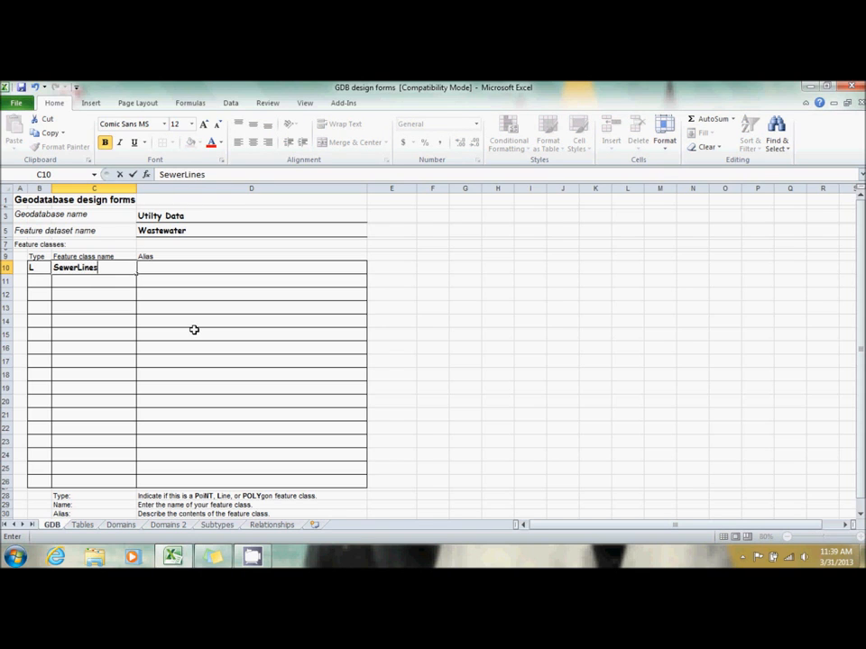
{"action": "key", "text": "Tab"}
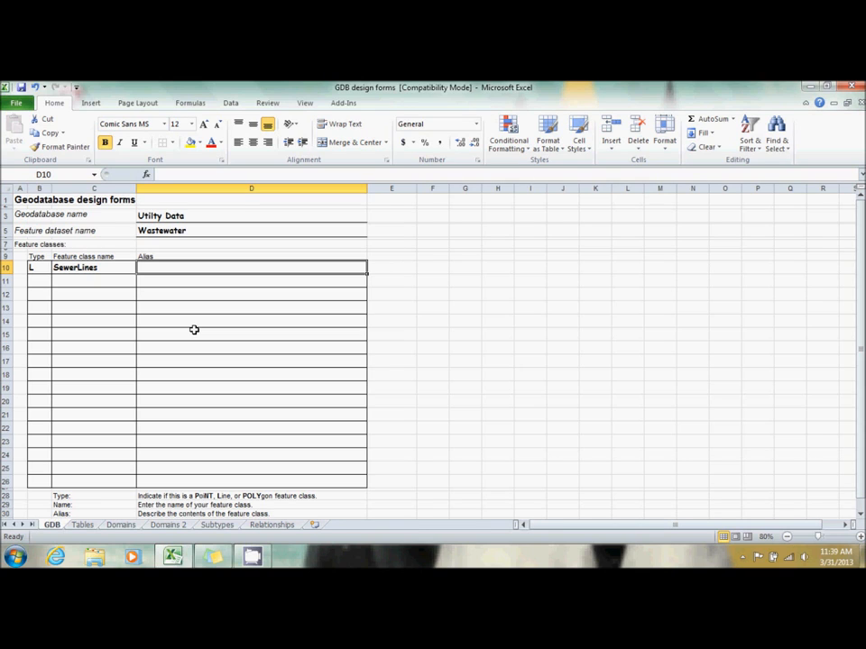
{"action": "type", "text": "Seww"}
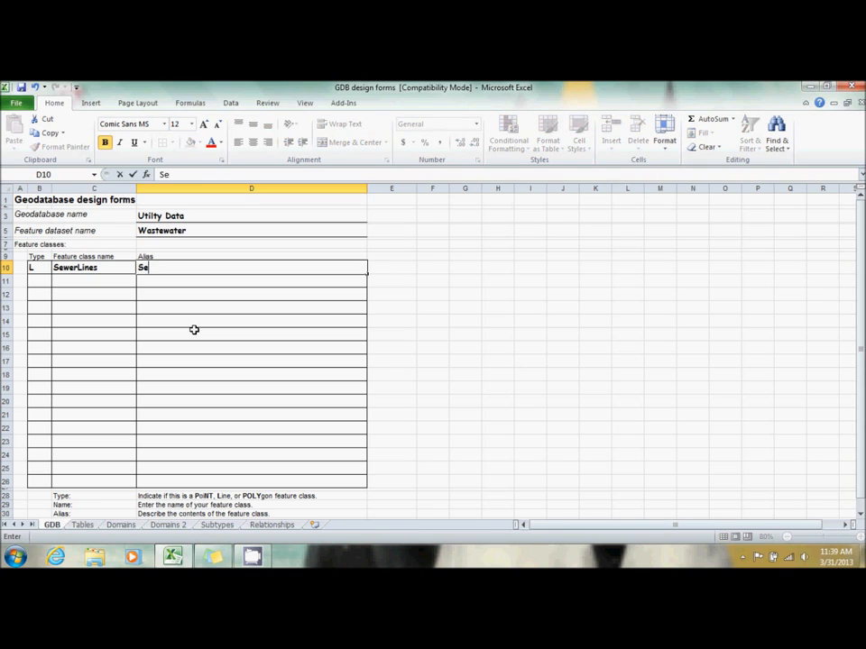
{"action": "key", "text": "BackSpace"}
{"action": "type", "text": "er Lines"}
{"action": "key", "text": "Return"}
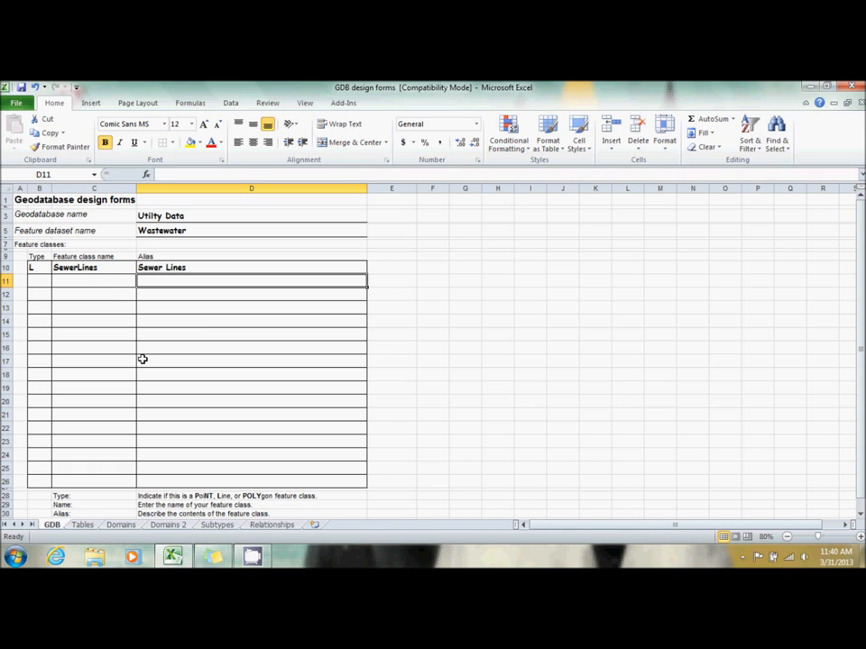
- On the Tables worksheet, list SewerLines as the first feature class with PipeSize as its first field name
{"action": "left_click", "coordinate": [83, 525]}
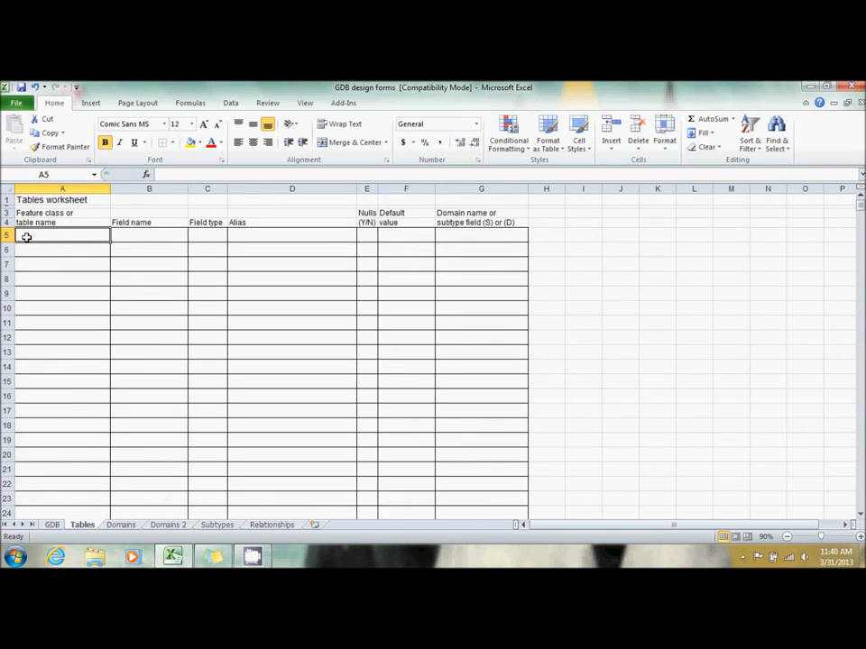
{"action": "type", "text": "SewerLines"}
{"action": "key", "text": "Tab"}
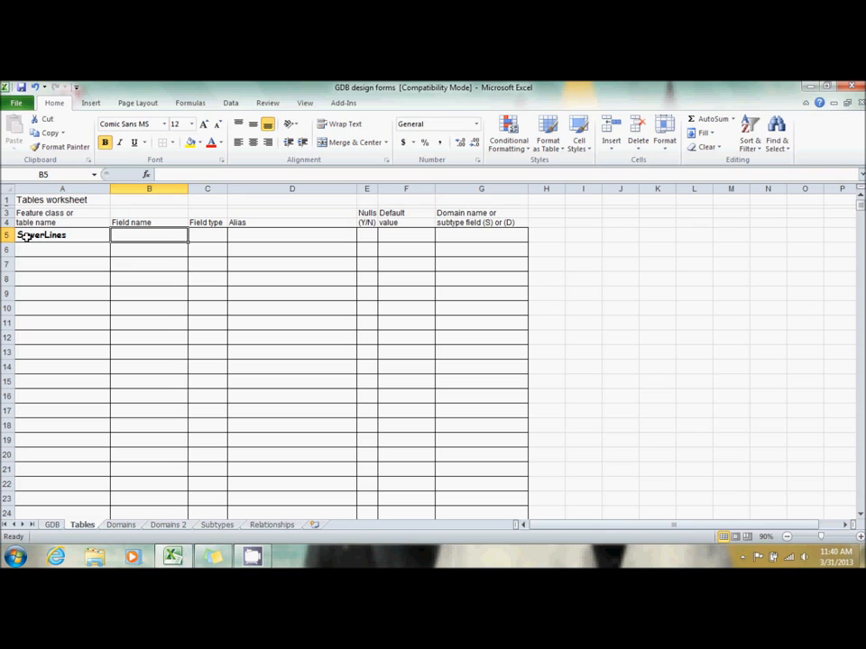
{"action": "type", "text": "Pipe"}
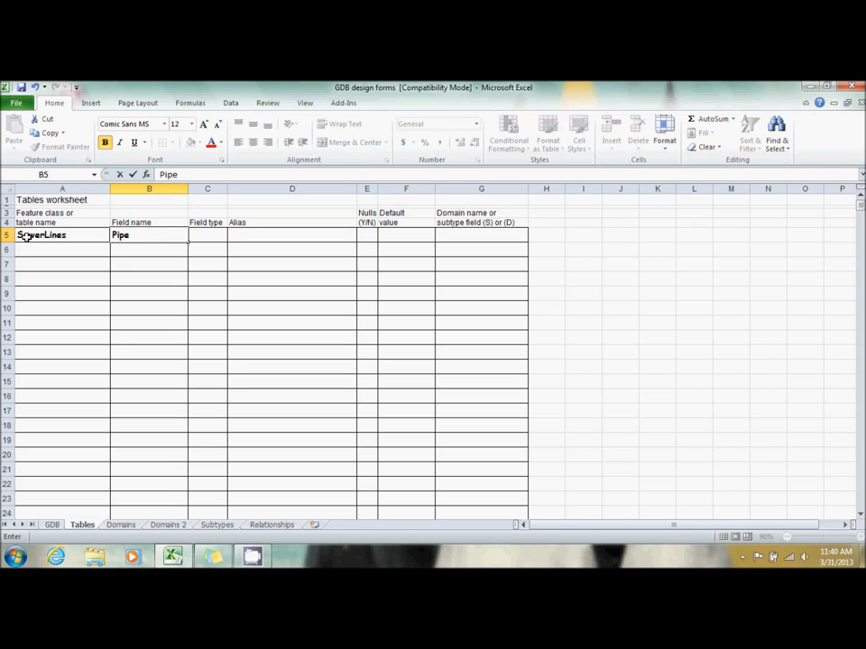
{"action": "type", "text": "Size"}
{"action": "key", "text": "Return"}
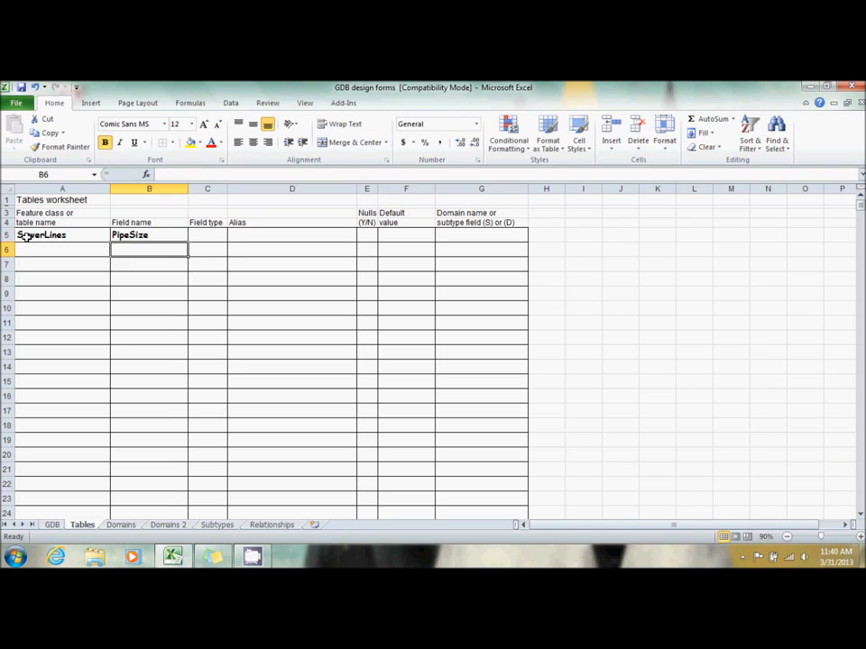
- Add the field names Material, YearBuilt and Description below PipeSize
{"action": "type", "text": "Mat"}
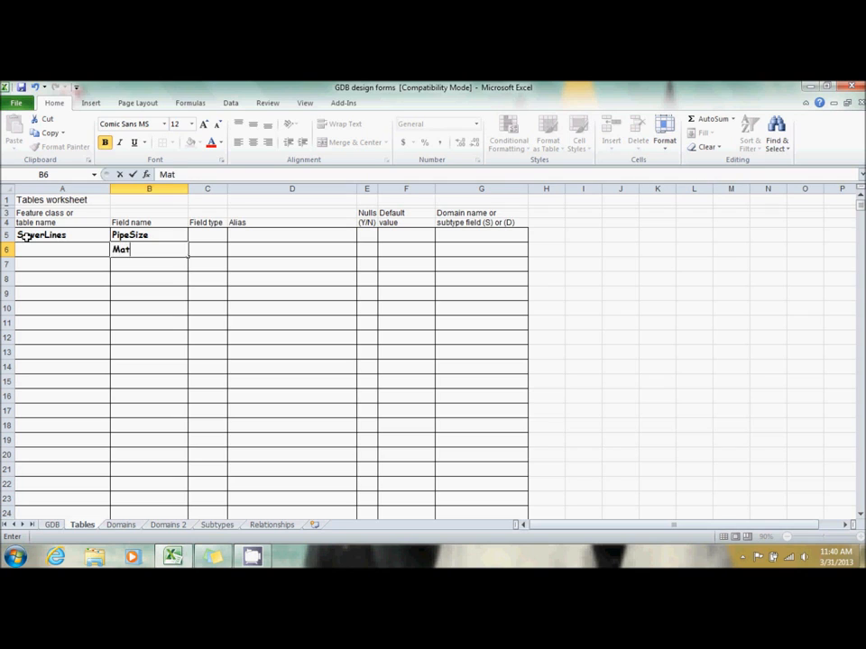
{"action": "type", "text": "erial"}
{"action": "key", "text": "Return"}
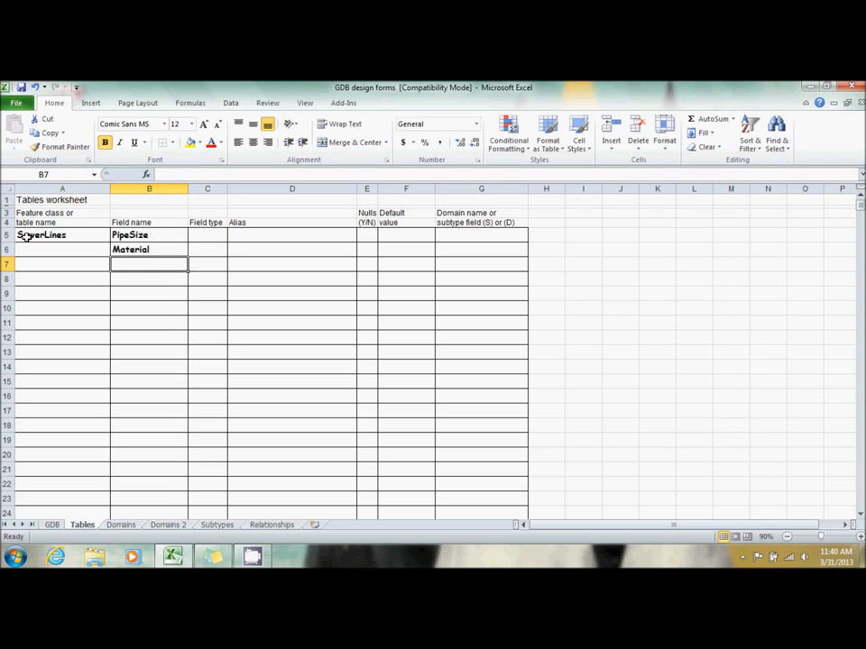
{"action": "type", "text": "Yeal"}
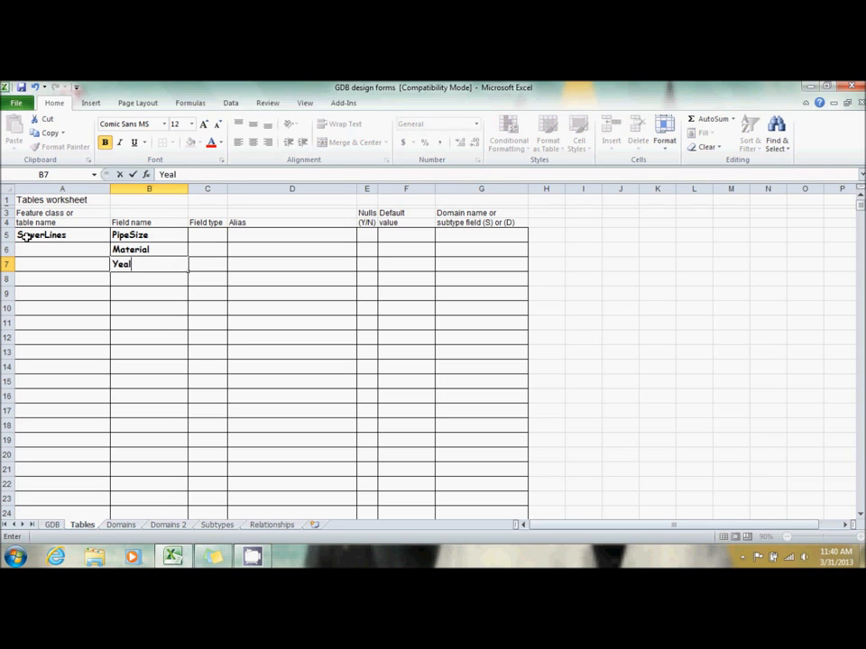
{"action": "key", "text": "BackSpace"}
{"action": "type", "text": "rBuilt"}
{"action": "key", "text": "Return"}
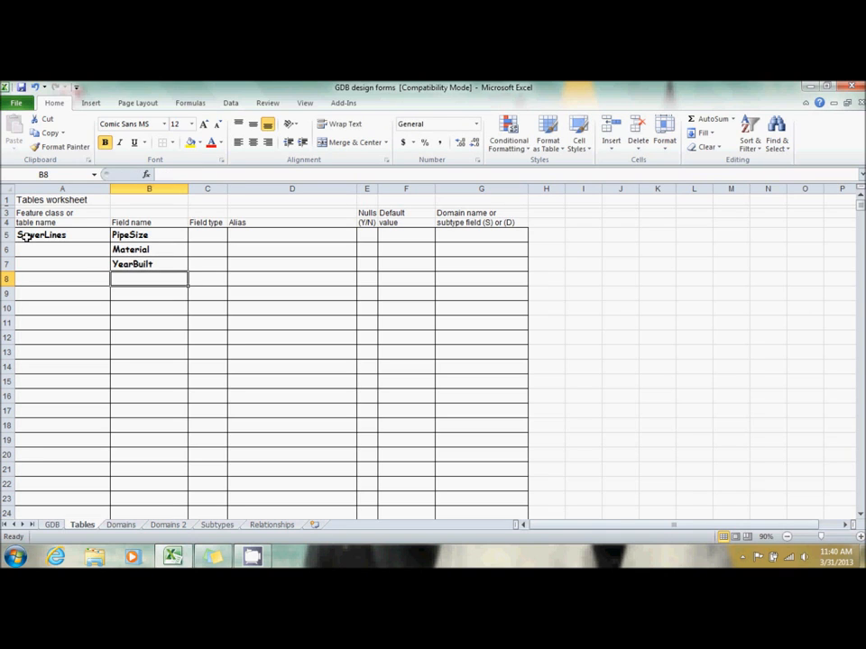
{"action": "type", "text": "Description"}
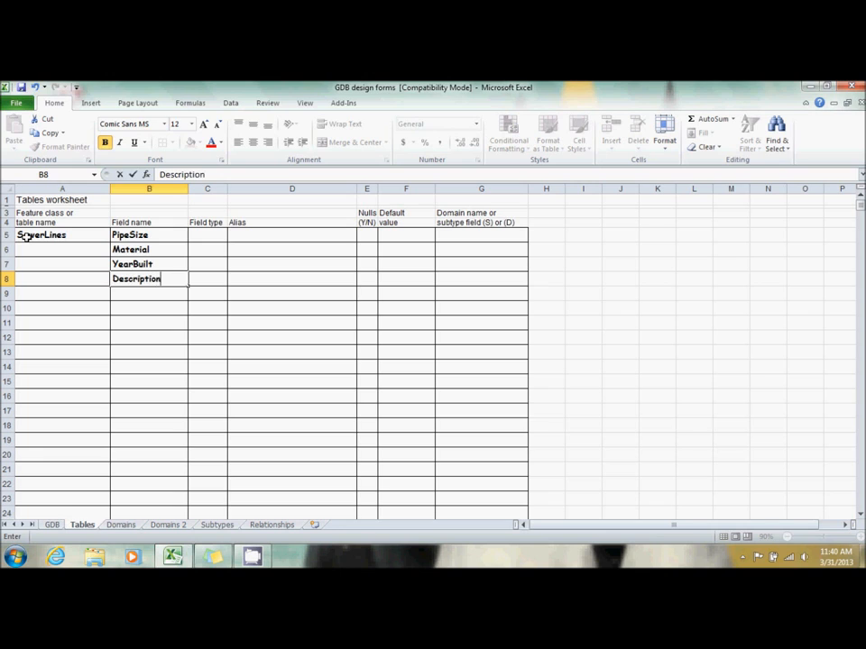
{"action": "key", "text": "Tab"}
- Set the field type of PipeSize to SI and that of Material to Text
{"action": "key", "text": "Up"}
{"action": "key", "text": "Up"}
{"action": "key", "text": "Up"}
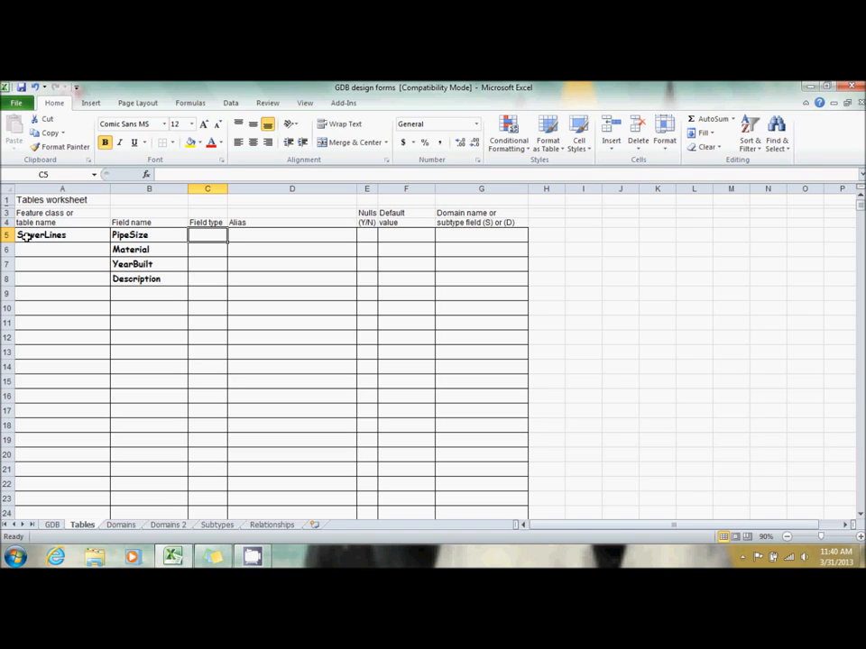
{"action": "type", "text": "SI"}
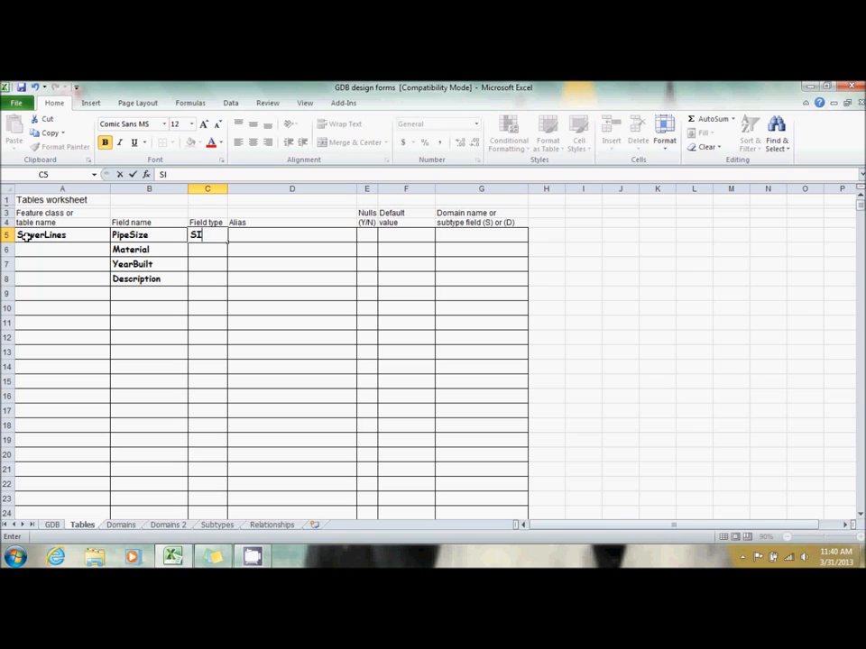
{"action": "key", "text": "Return"}
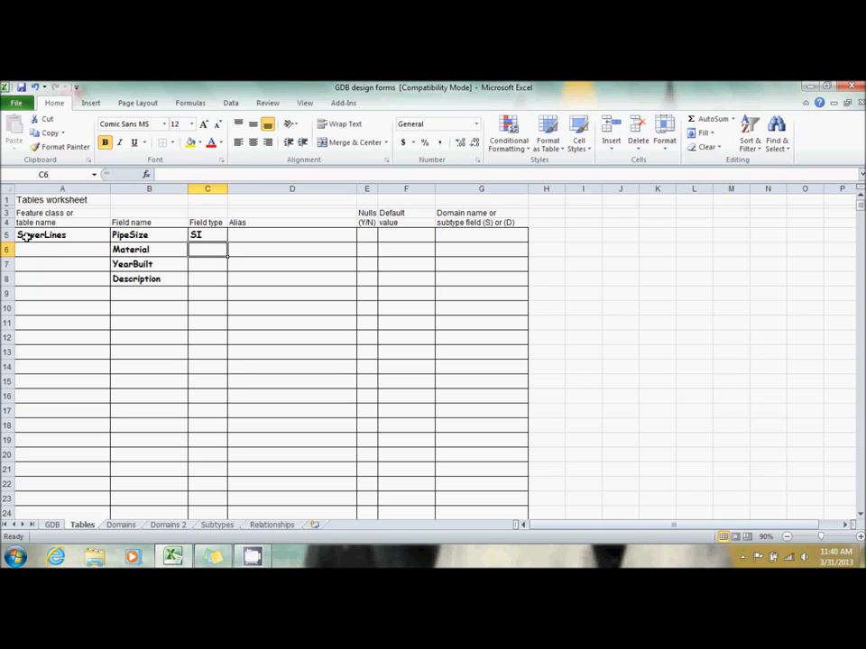
{"action": "type", "text": "Text"}
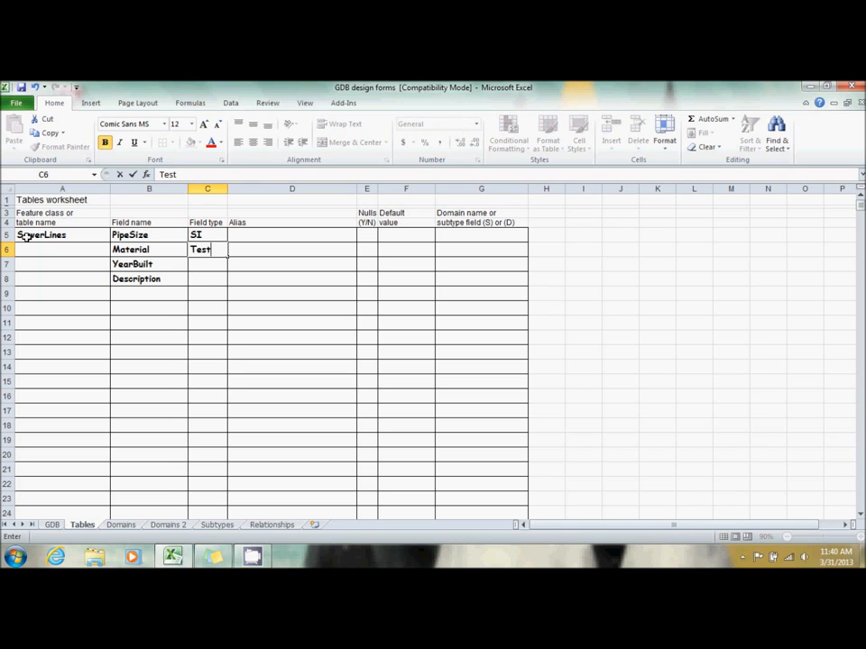
{"action": "key", "text": "Return"}
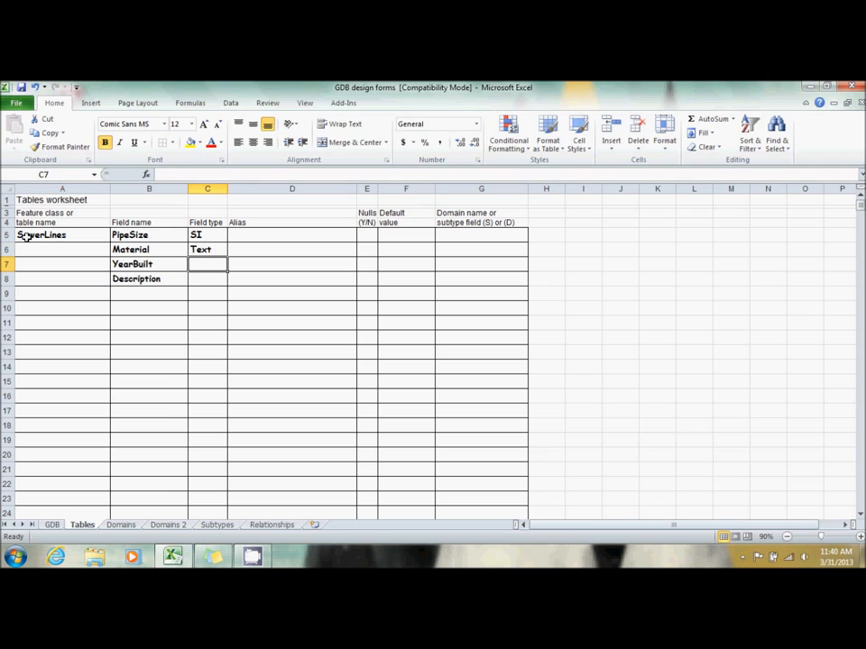
- Set the field type of YearBuilt to LI and that of Description to Text
{"action": "type", "text": "L"}
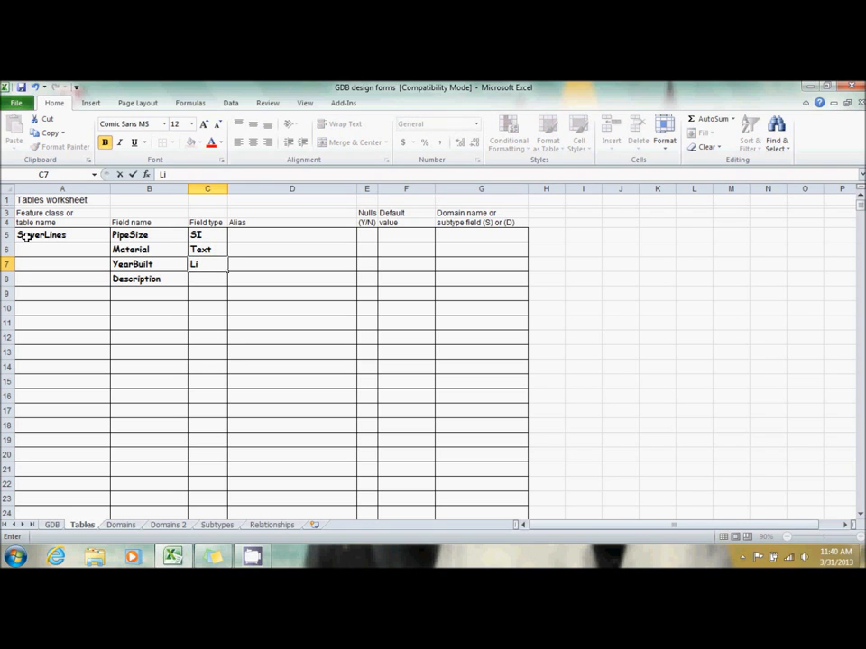
{"action": "type", "text": "I"}
{"action": "key", "text": "ctrl+Return"}
{"action": "key", "text": "Return"}
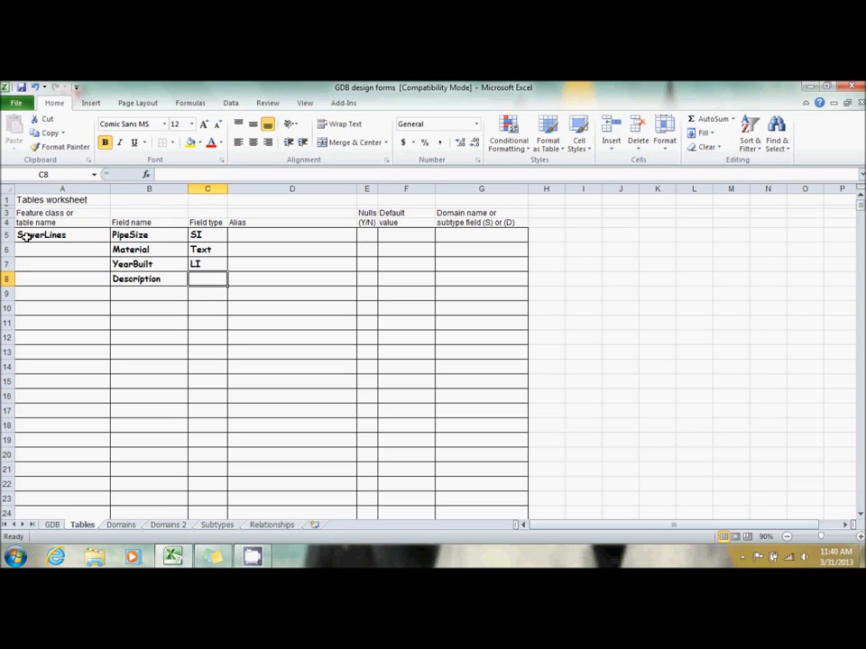
{"action": "type", "text": "Text"}
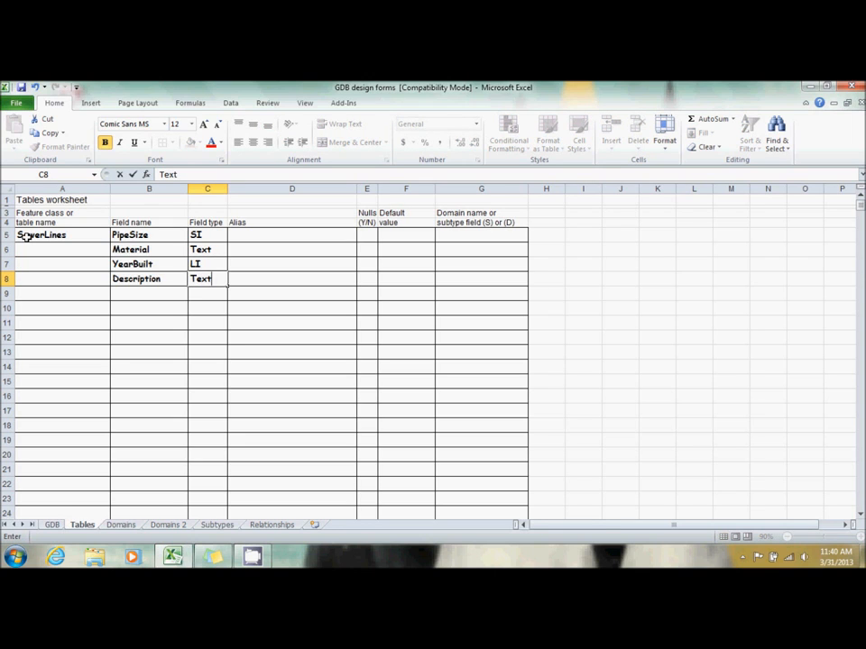
{"action": "left_click", "coordinate": [205, 263]}
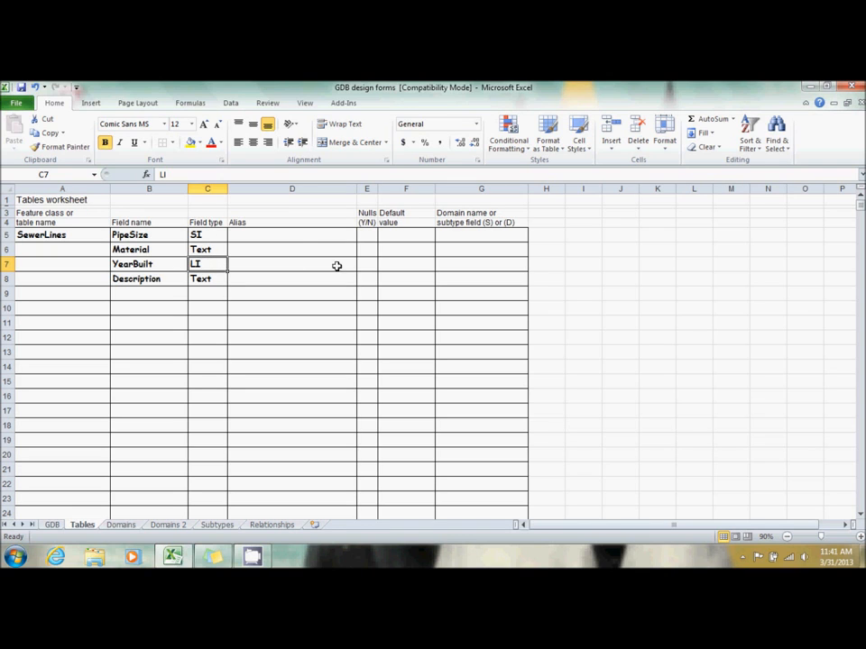
- Set the alias of the PipeSize field to Pipe Size and that of Material to Pipe Material
{"action": "left_click", "coordinate": [296, 245]}
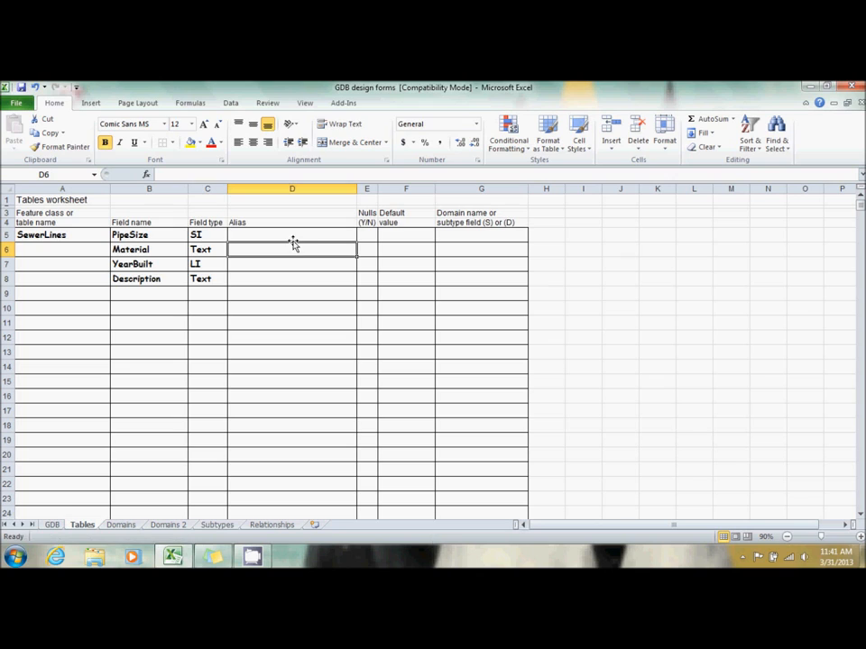
{"action": "left_click", "coordinate": [290, 236]}
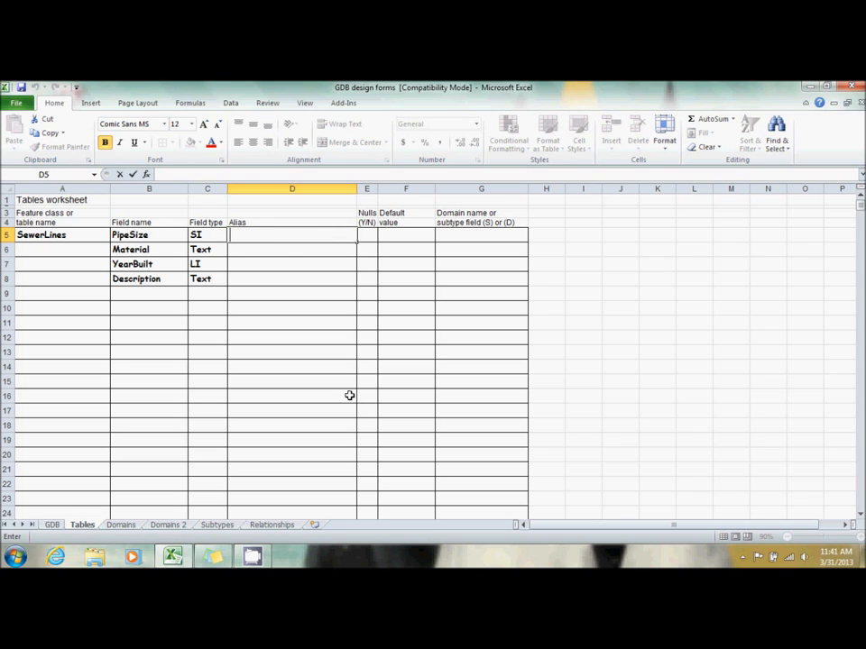
{"action": "type", "text": "Pipe Size"}
{"action": "key", "text": "Return"}
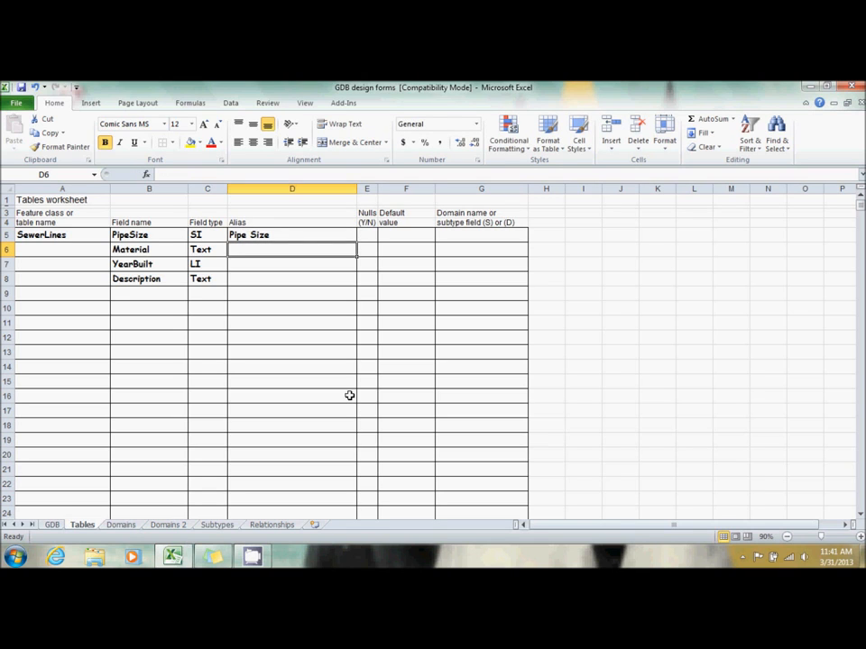
{"action": "type", "text": "Pipe "}
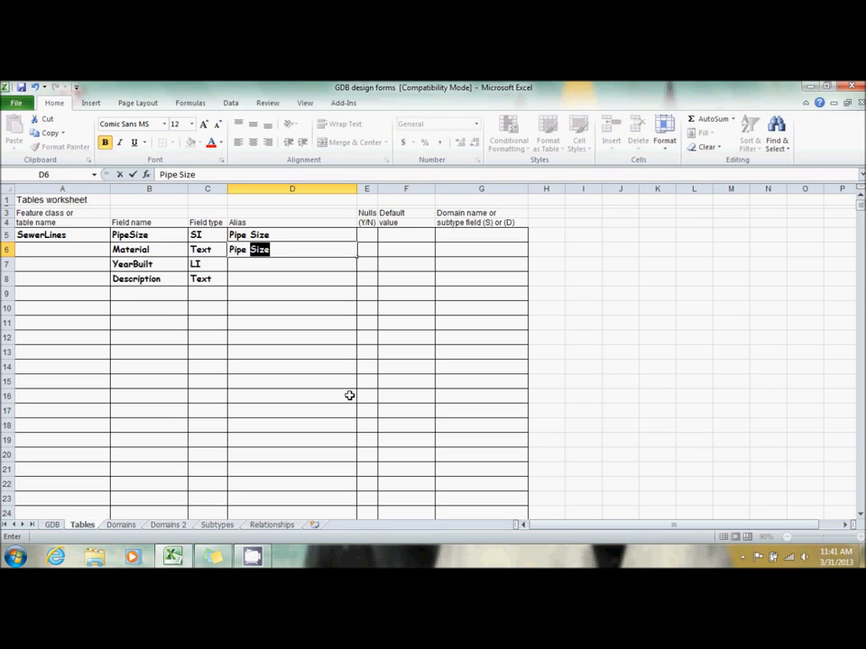
{"action": "type", "text": "Material"}
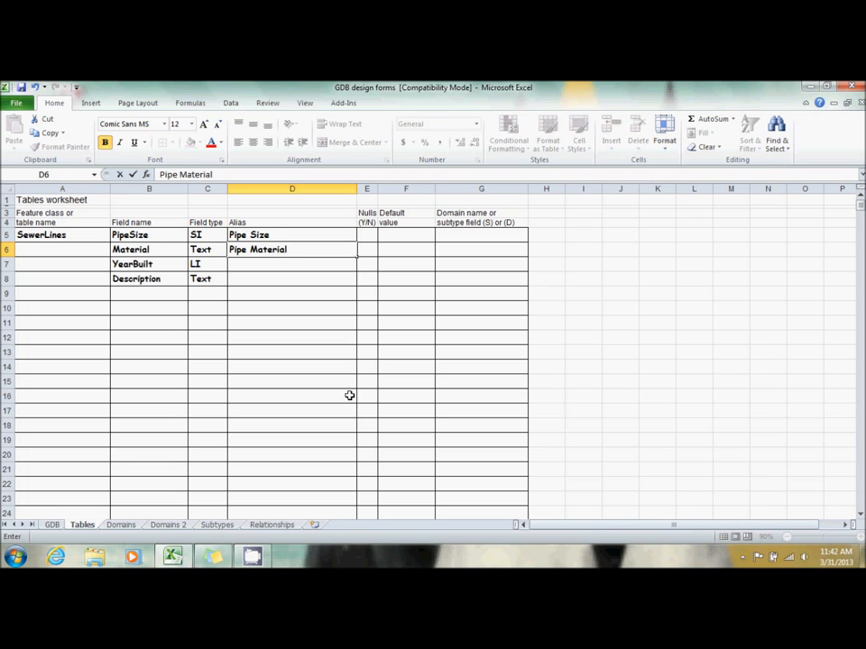
{"action": "key", "text": "Return"}
- Set the alias of YearBuilt to Year Built and that of Description to Owner
{"action": "type", "text": "Year Built"}
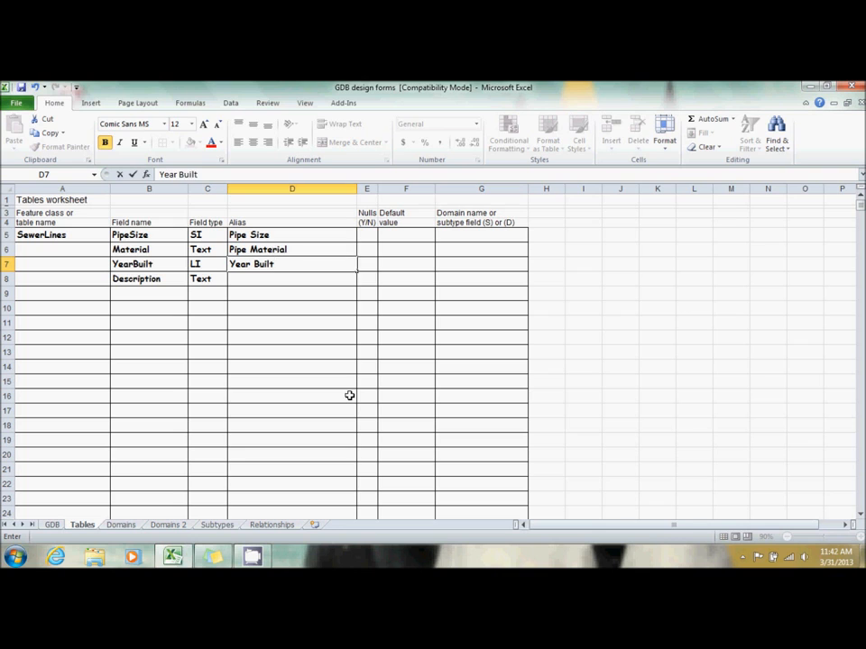
{"action": "key", "text": "Return"}
{"action": "type", "text": "Owner"}
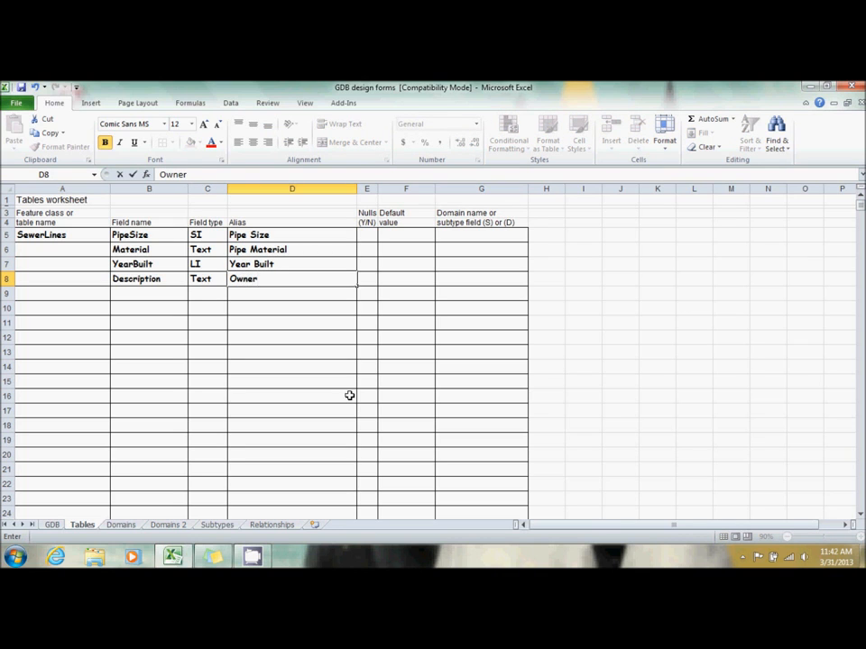
{"action": "key", "text": "Tab"}
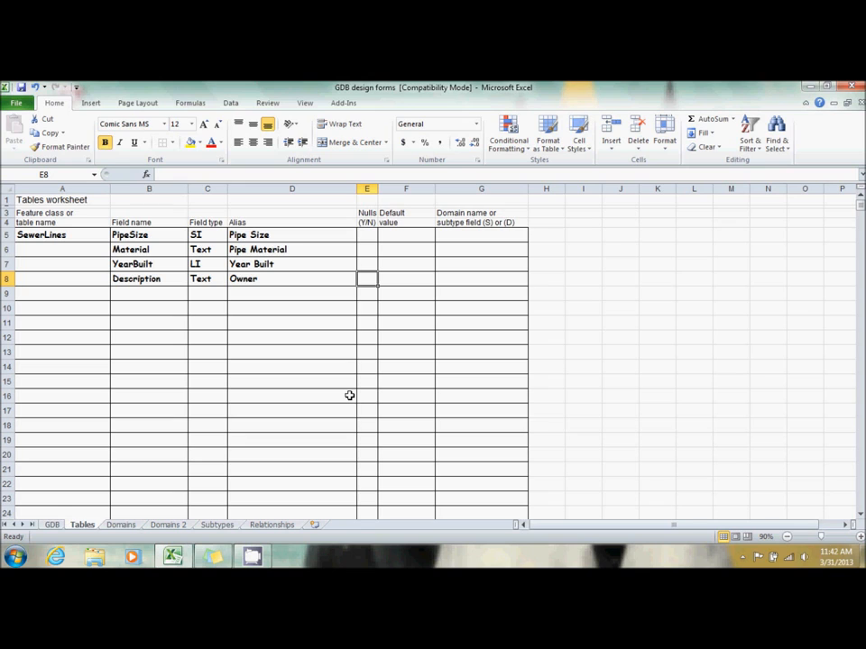
- Allow nulls for the YearBuilt field by entering Y
{"action": "key", "text": "Up"}
{"action": "type", "text": "Y"}
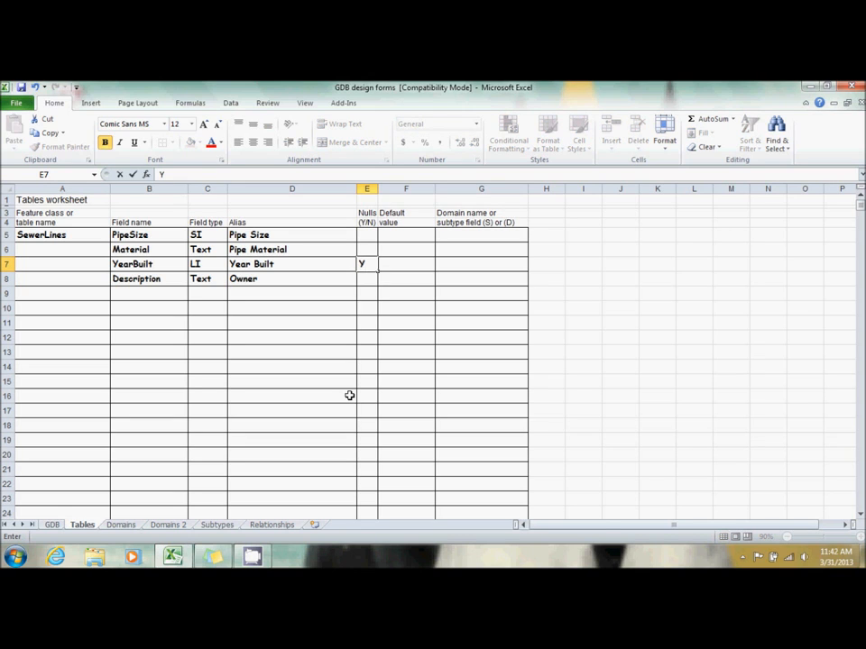
{"action": "key", "text": "Up"}
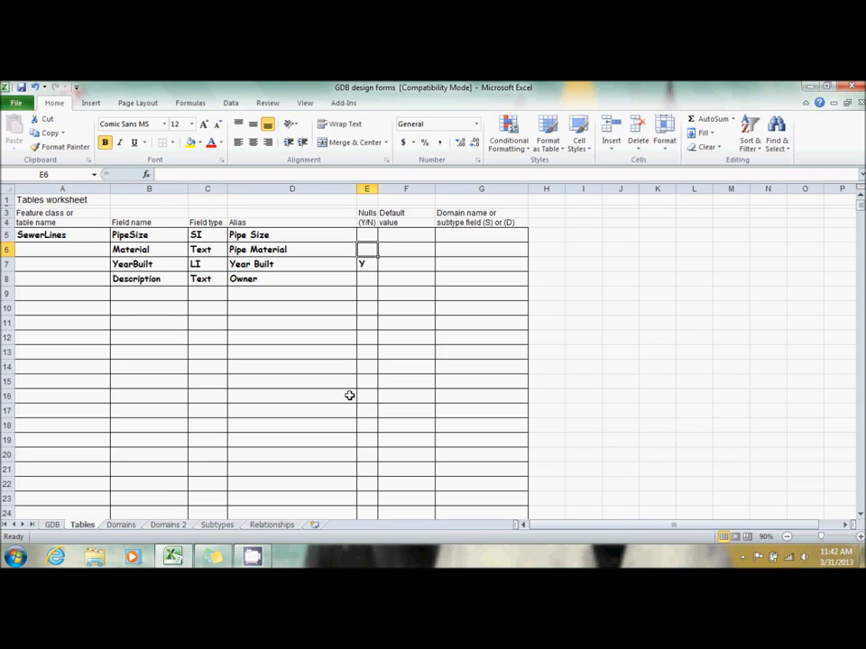
{"action": "key", "text": "Up"}
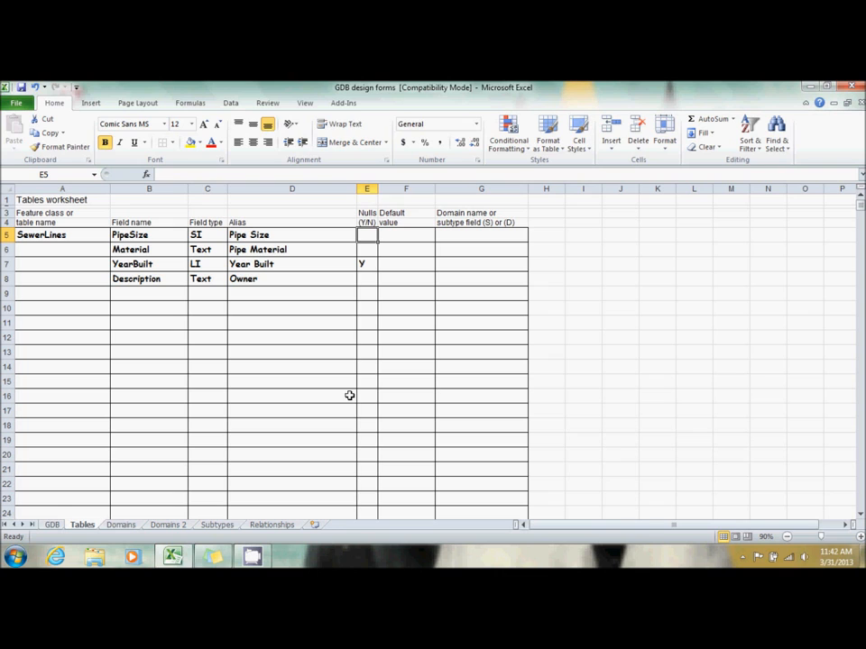
{"action": "type", "text": "Nulls"}
{"action": "key", "text": "Up"}
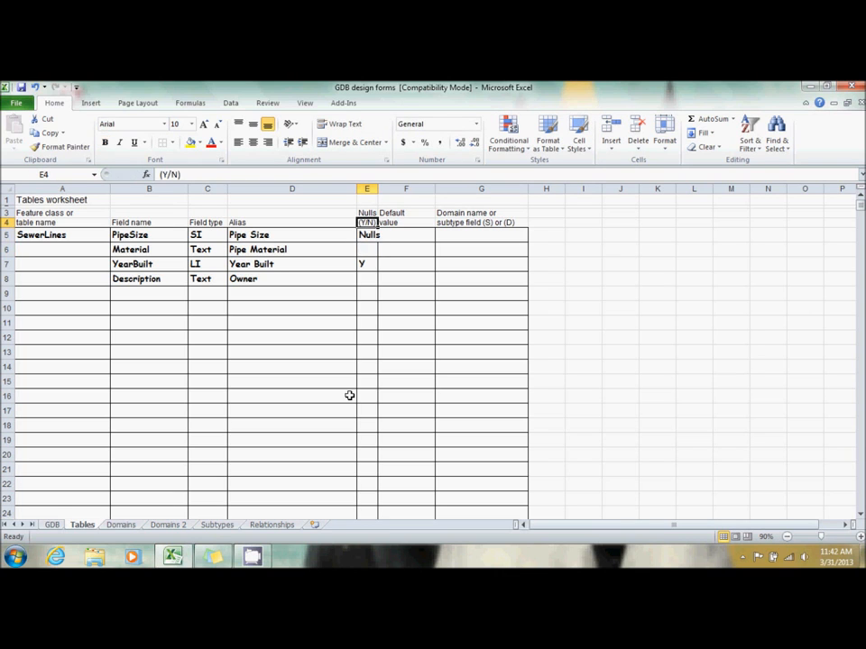
{"action": "key", "text": "Down"}
- Disallow nulls for the PipeSize, Material and Description fields by entering N for each
{"action": "type", "text": "N"}
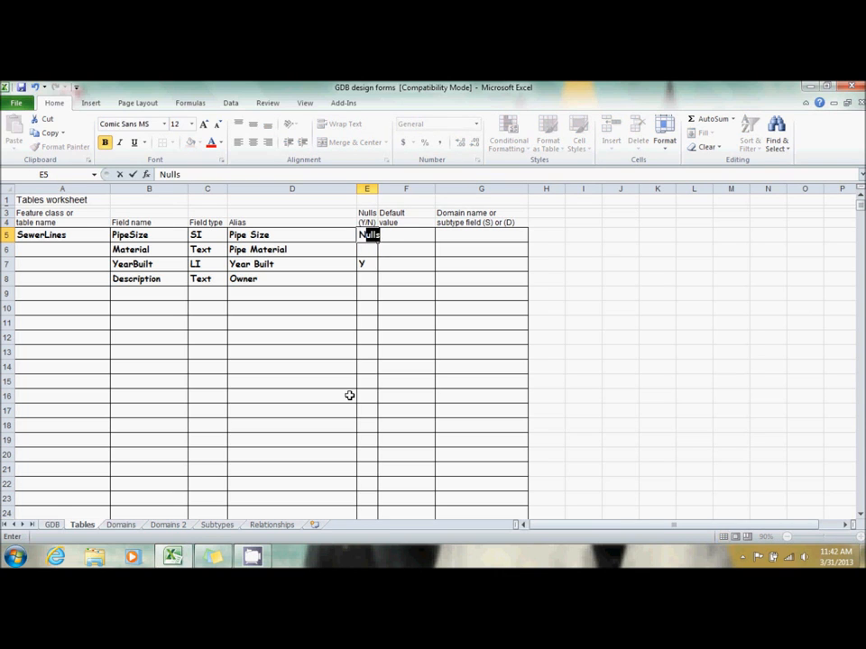
{"action": "key", "text": "Return"}
{"action": "type", "text": "N"}
{"action": "key", "text": "Return"}
{"action": "key", "text": "Return"}
{"action": "type", "text": "N"}
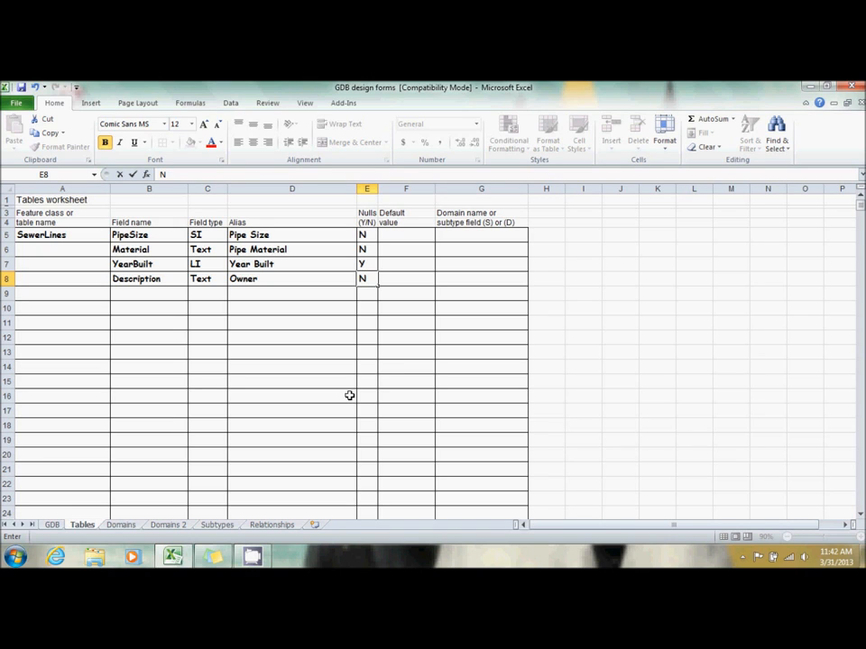
- Enter (D) SewerPipeSize as the domain name for the PipeSize field
{"action": "left_click", "coordinate": [460, 236]}
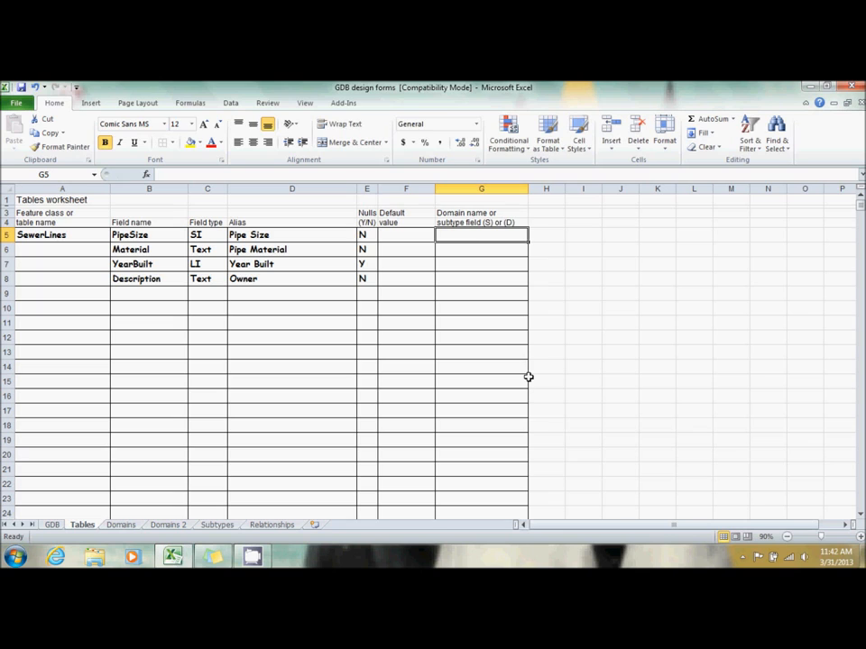
{"action": "type", "text": "("}
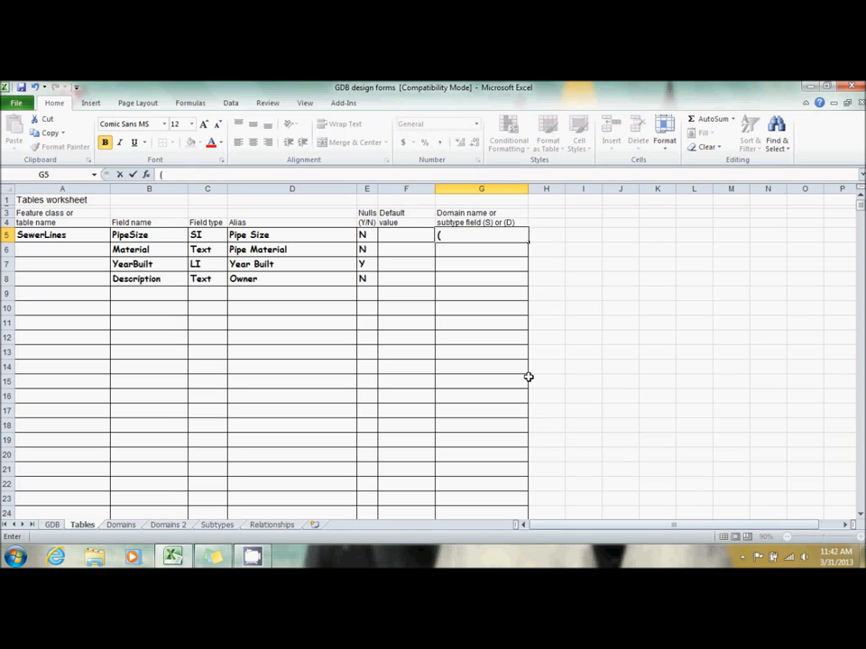
{"action": "type", "text": "D) SewerPip"}
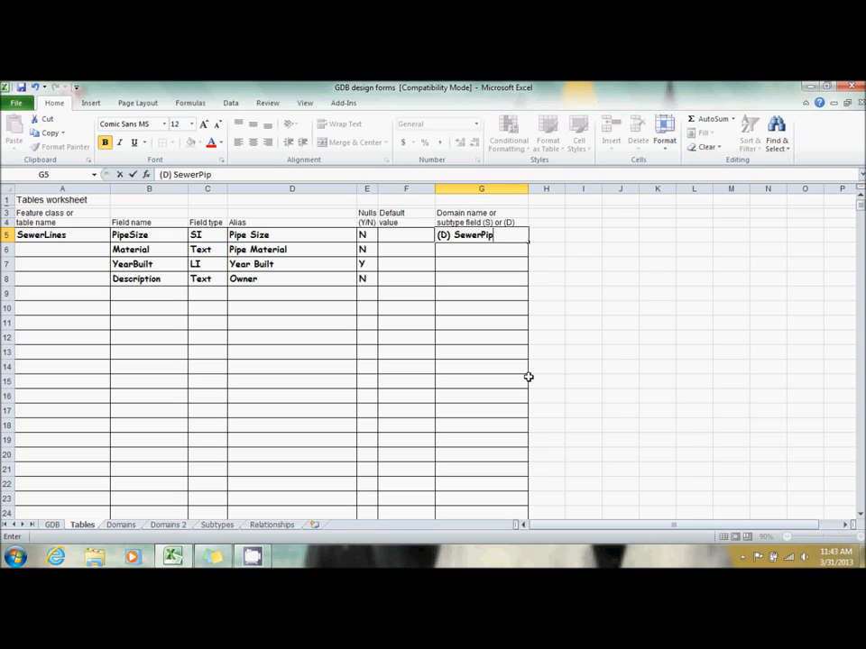
{"action": "type", "text": "eSize"}
- On the Domains worksheet, list SewerPipeSize as the first domain with the description Sewer Pipe Size
{"action": "left_click", "coordinate": [131, 527]}
{"action": "left_click", "coordinate": [85, 232]}
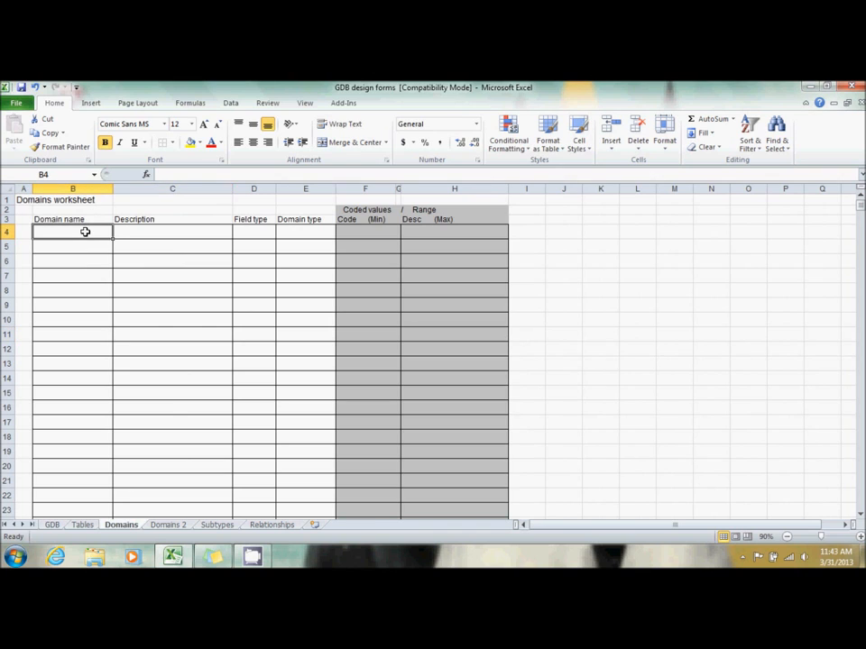
{"action": "type", "text": "Sewe"}
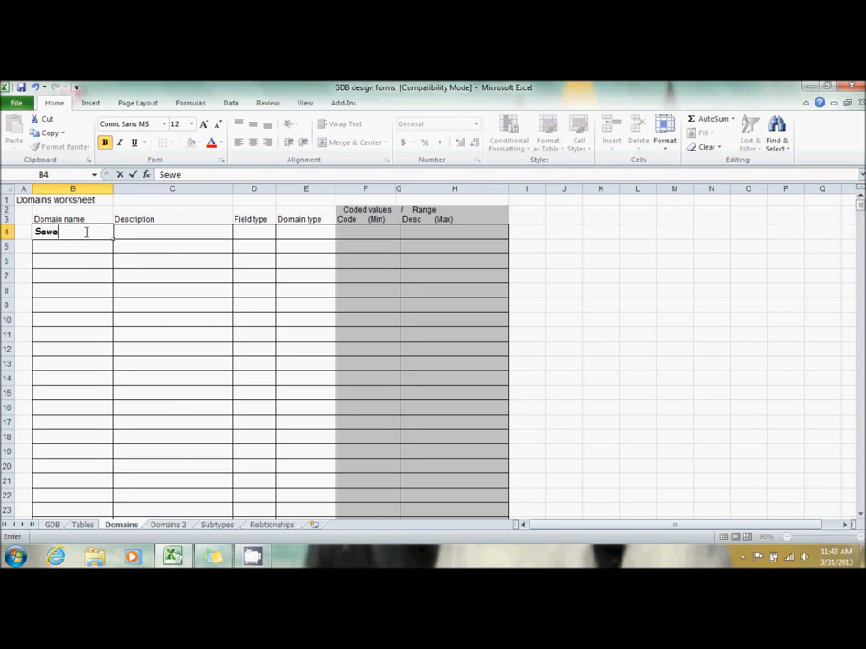
{"action": "type", "text": "rPipeSize"}
{"action": "key", "text": "Tab"}
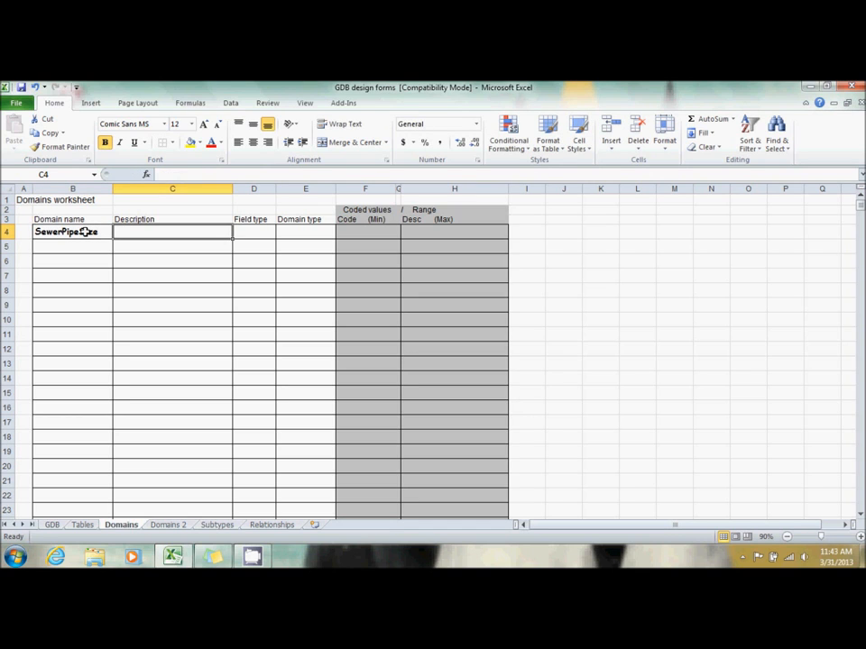
{"action": "type", "text": "Sewer"}
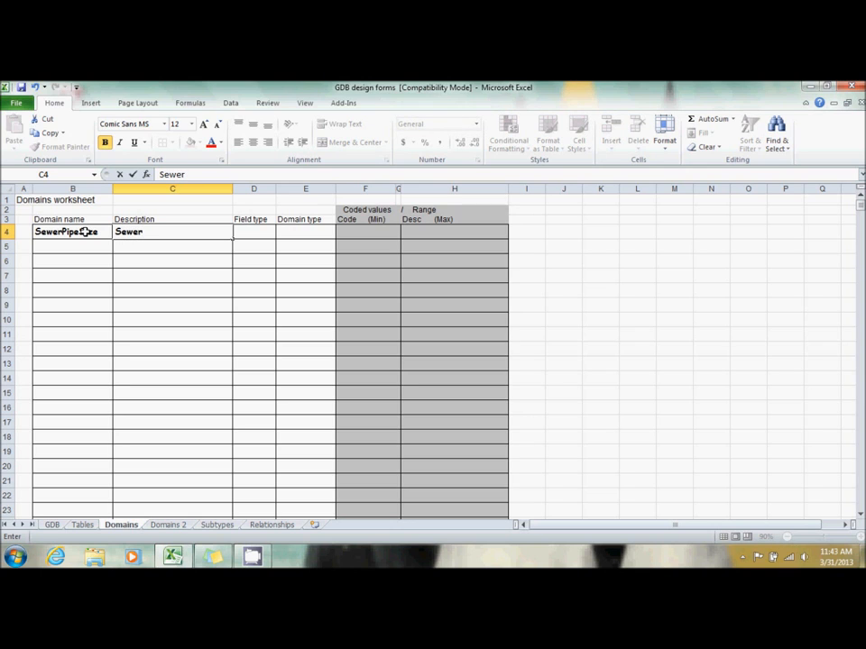
{"action": "type", "text": " Pipe Size"}
{"action": "key", "text": "Tab"}
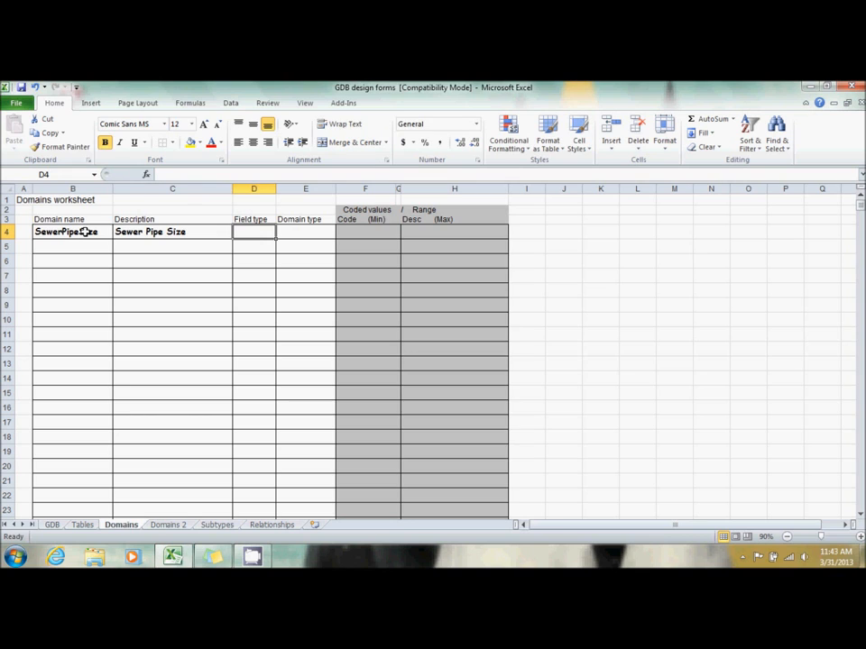
- Set the SewerPipeSize domain's field type to SI and its domain type to Coded values
{"action": "type", "text": "SI"}
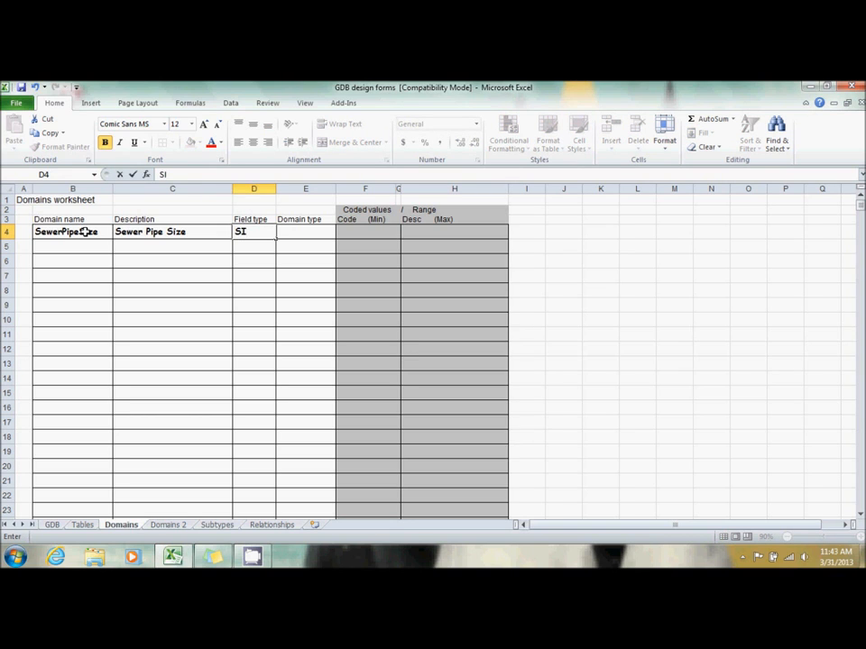
{"action": "key", "text": "Tab"}
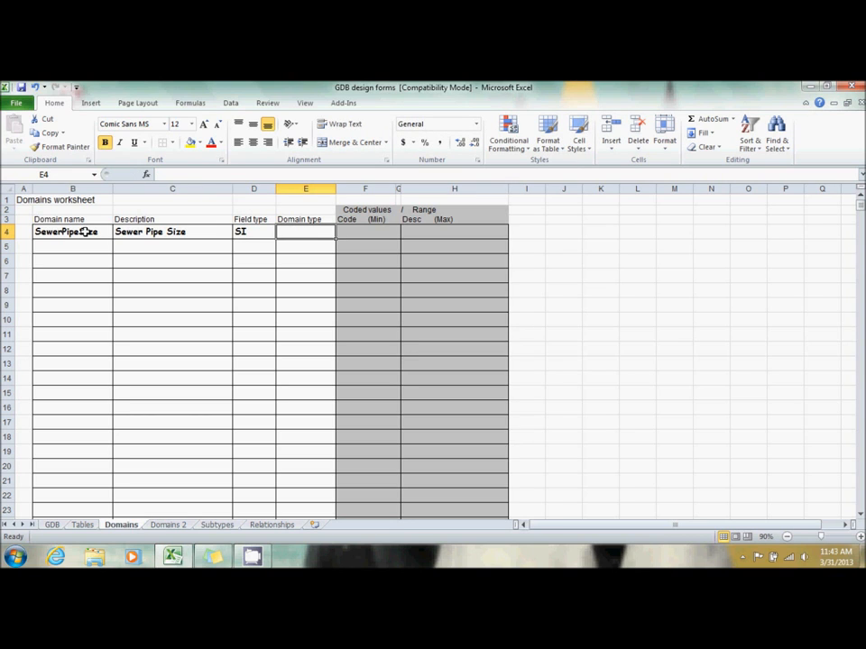
{"action": "type", "text": "Coded values"}
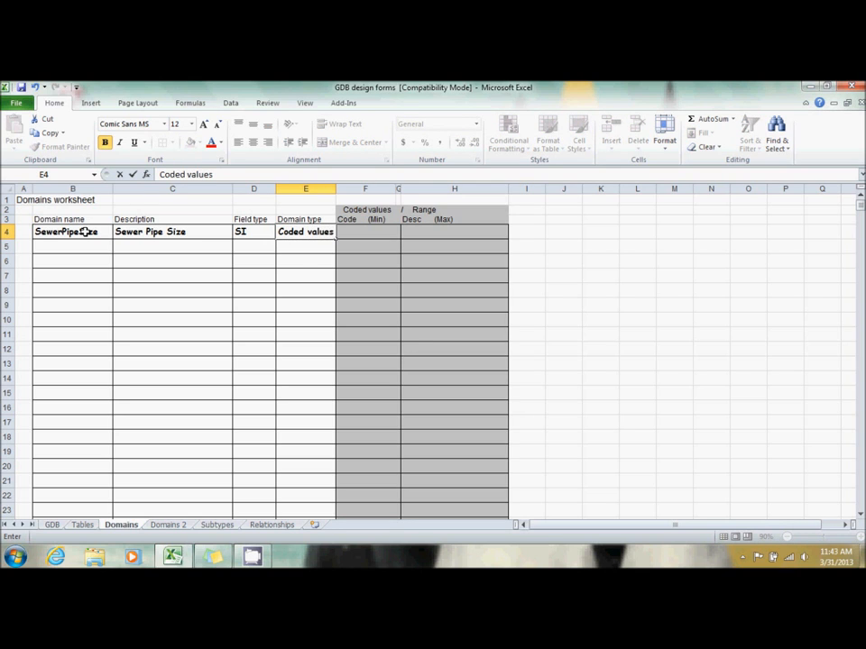
{"action": "key", "text": "Tab"}
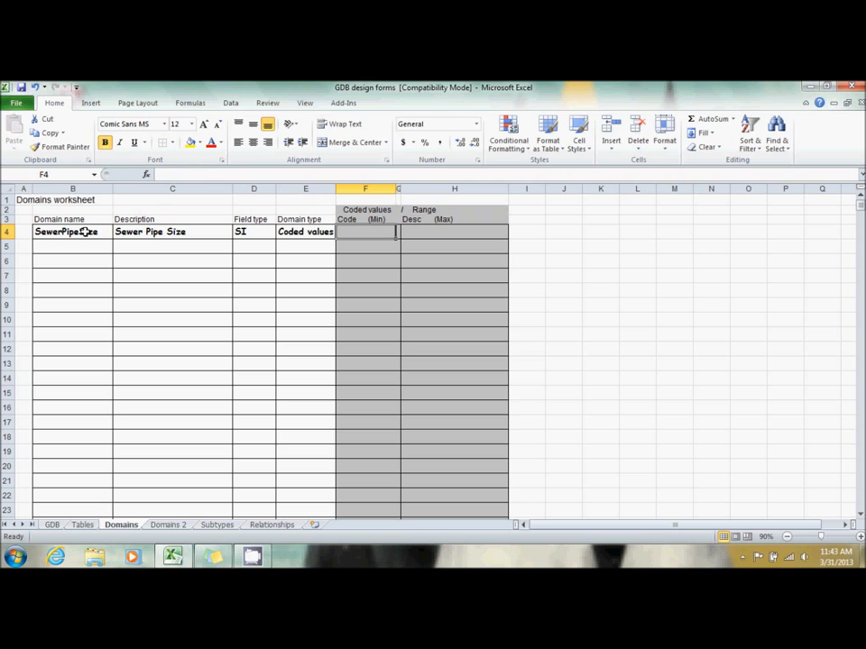
- Enter the codes 6, 8, 10 and 12 for the SewerPipeSize domain
{"action": "type", "text": "6"}
{"action": "key", "text": "Return"}
{"action": "type", "text": "8"}
{"action": "key", "text": "Return"}
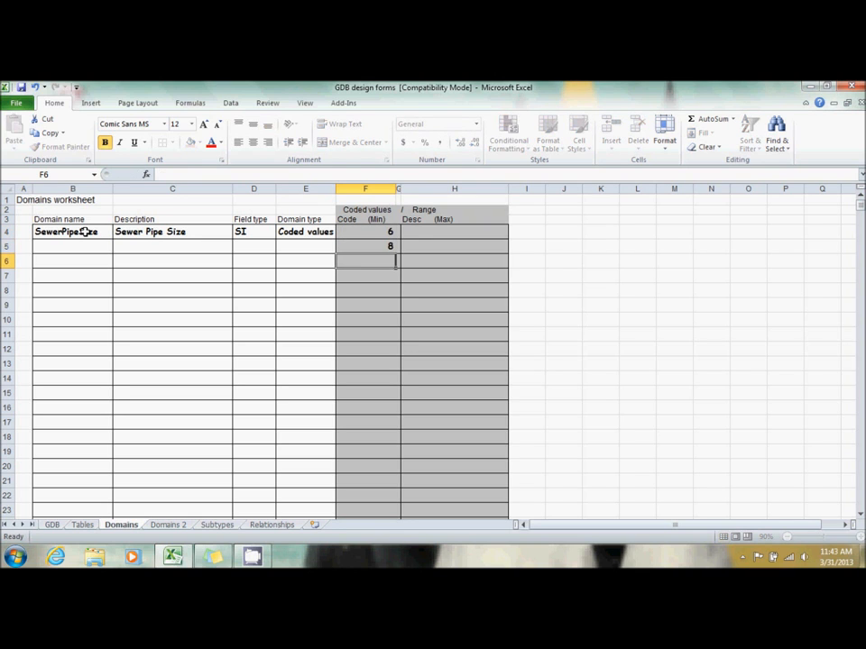
{"action": "type", "text": "10"}
{"action": "key", "text": "Down"}
{"action": "type", "text": "12"}
- Enter 6" as the description of code 6
{"action": "key", "text": "Right"}
{"action": "key", "text": "Right"}
{"action": "key", "text": "Up"}
{"action": "key", "text": "Up"}
{"action": "key", "text": "Up"}
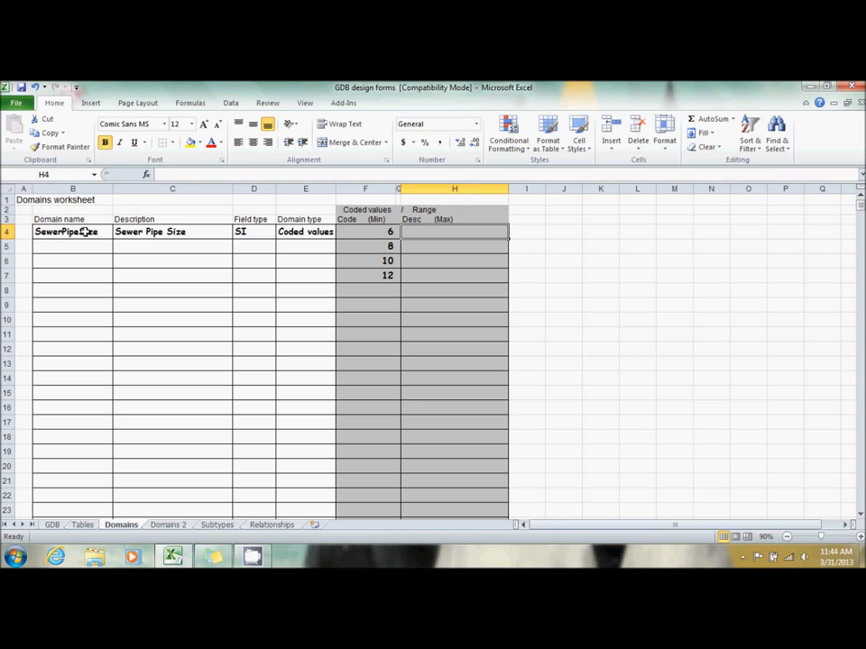
{"action": "type", "text": "6"}
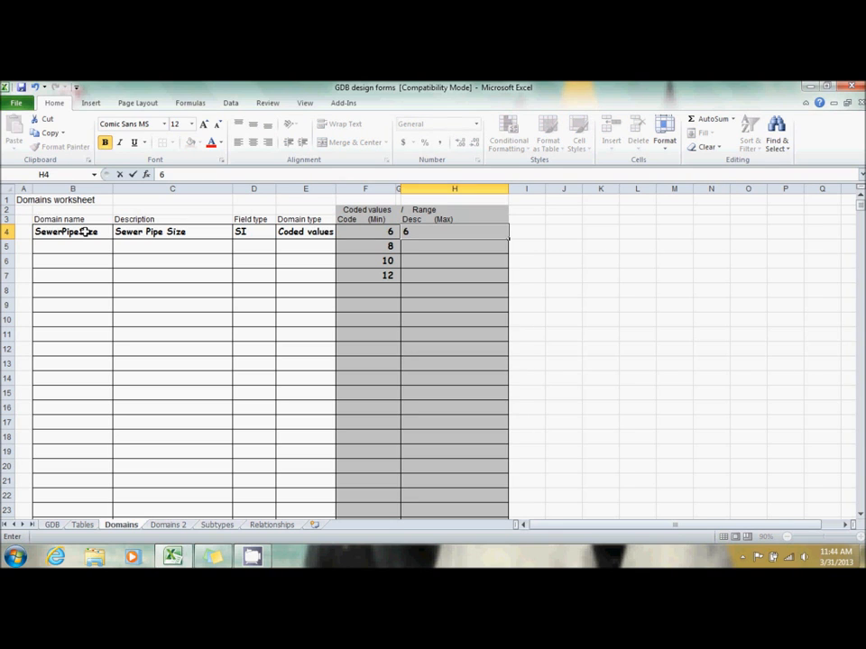
{"action": "type", "text": "\""}
{"action": "key", "text": "Return"}
{"action": "type", "text": "8"}
{"action": "key", "text": "Return"}
{"action": "type", "text": "'"}
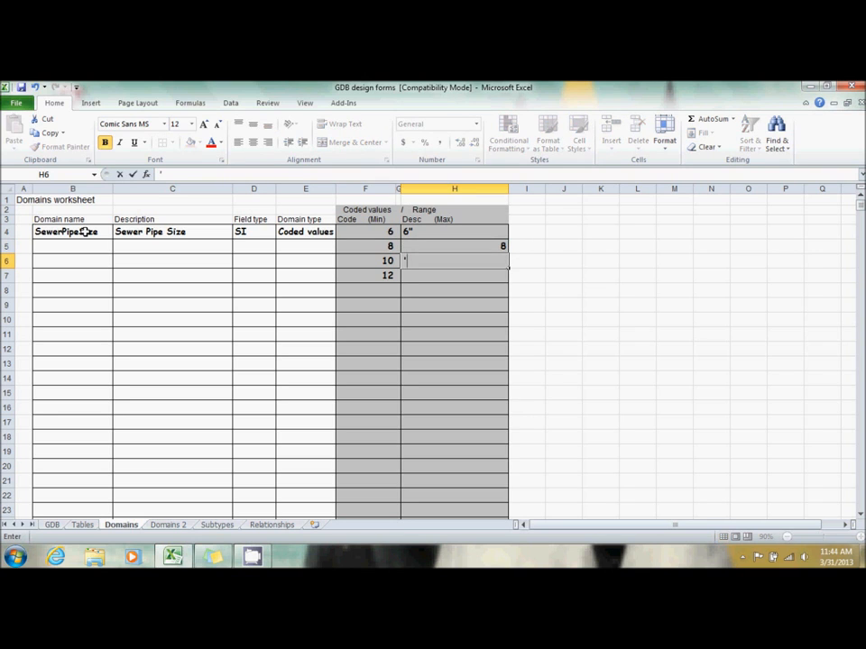
{"action": "key", "text": "Up"}
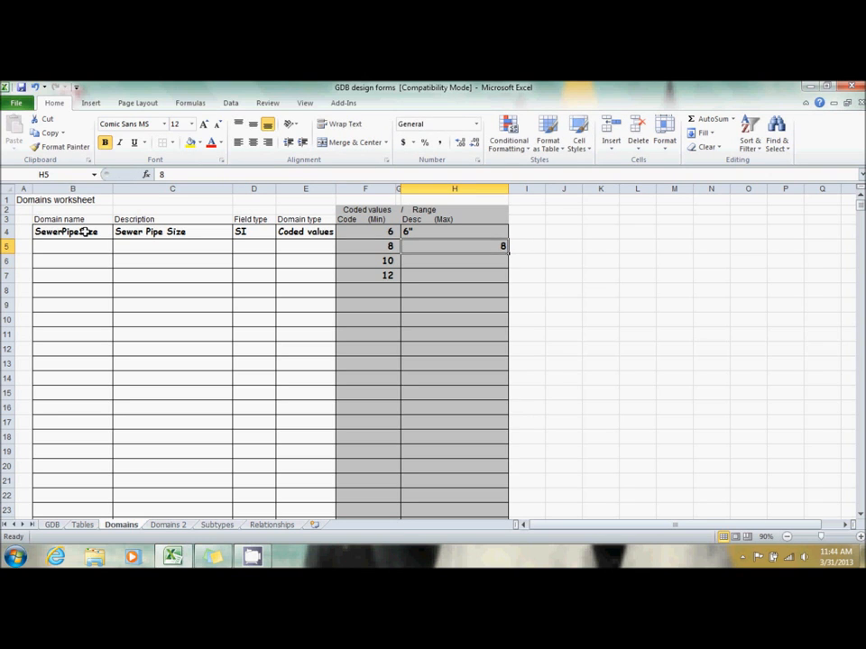
- Enter the descriptions 8", 10" and 12" for codes 8, 10 and 12
{"action": "type", "text": "8\""}
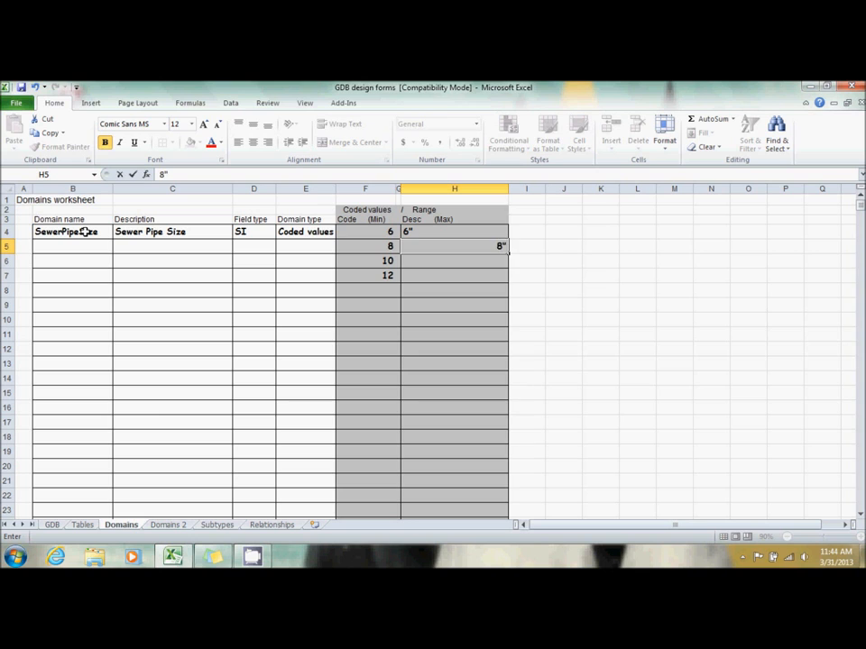
{"action": "key", "text": "Return"}
{"action": "type", "text": "10\""}
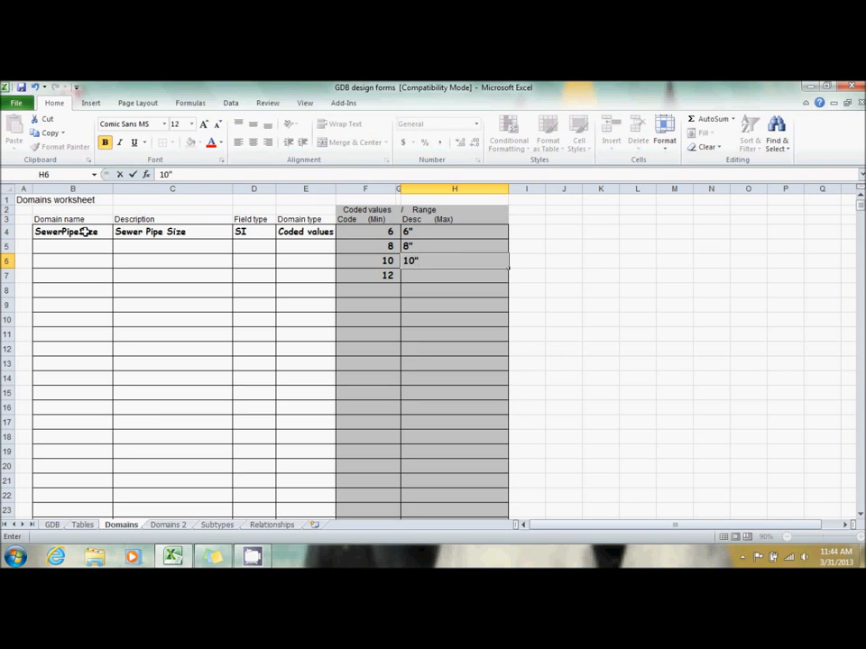
{"action": "key", "text": "Return"}
{"action": "type", "text": "12\""}
{"action": "key", "text": "Return"}
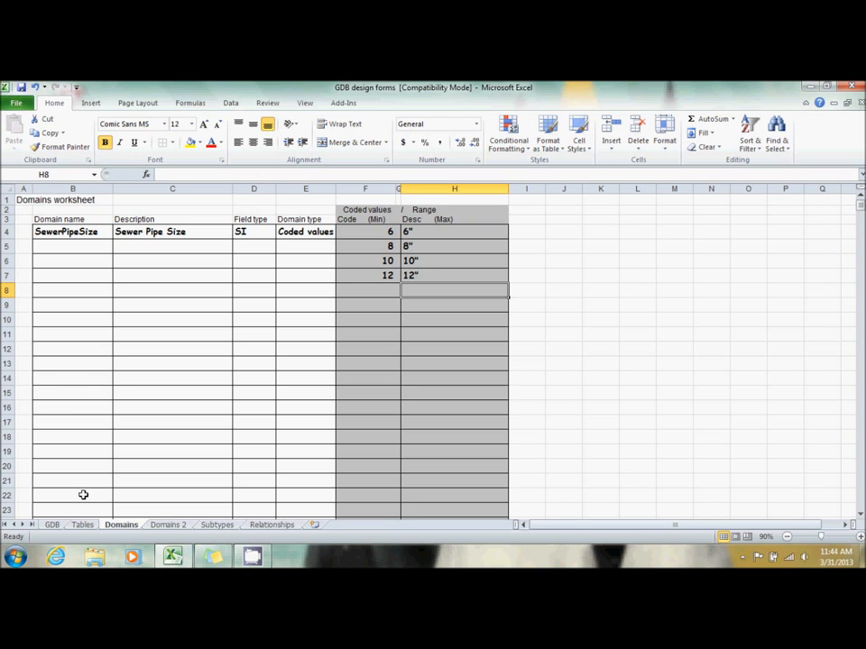
- In the GDB worksheet's row 12, add a feature class of type L named Interceptor
{"action": "left_click", "coordinate": [51, 526]}
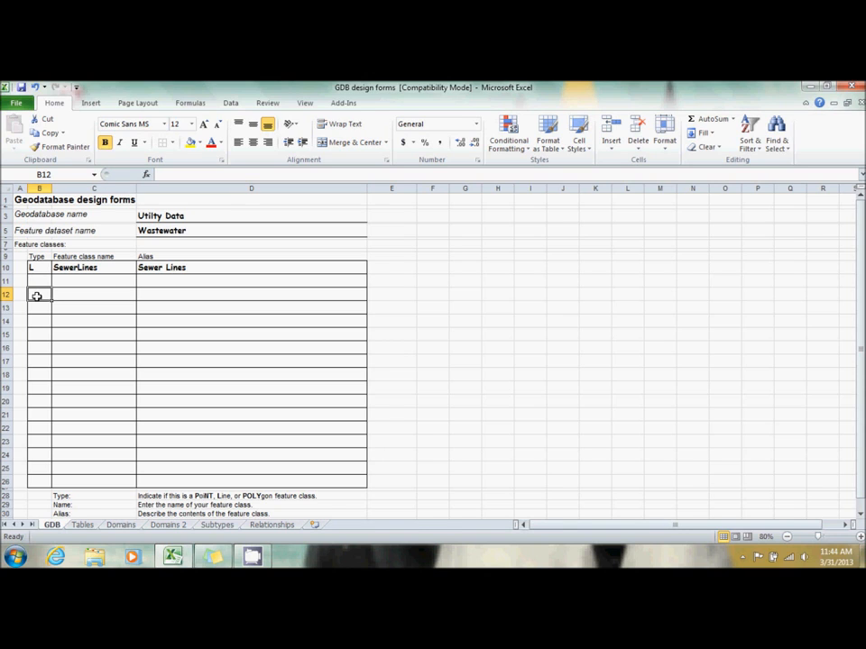
{"action": "type", "text": "L"}
{"action": "key", "text": "Tab"}
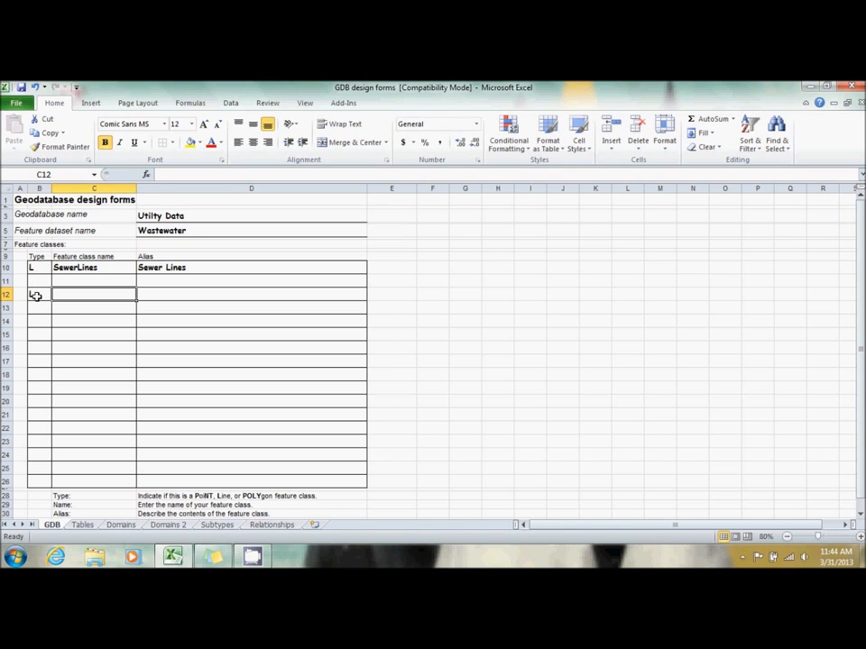
{"action": "type", "text": "I"}
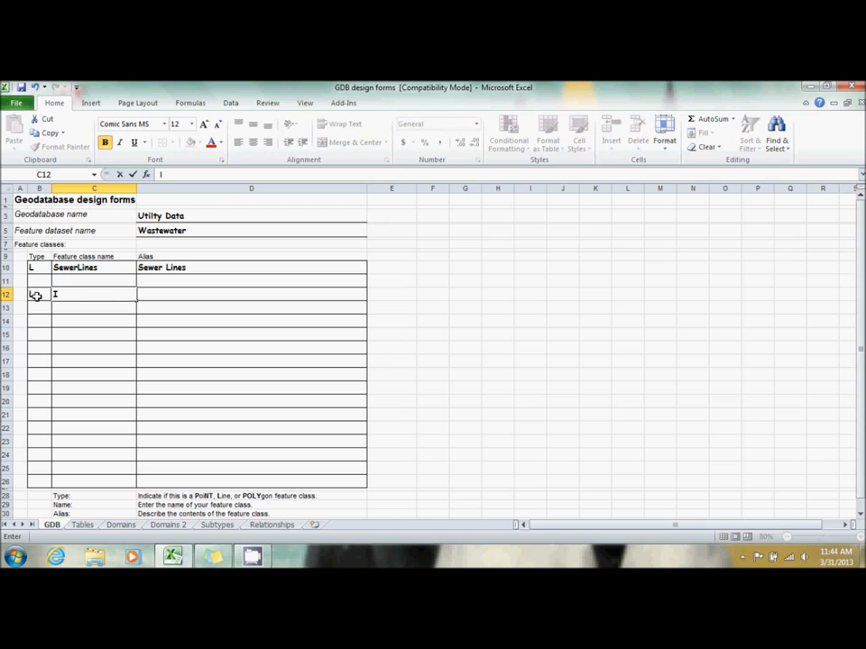
{"action": "type", "text": "nterceptor"}
{"action": "key", "text": "Tab"}
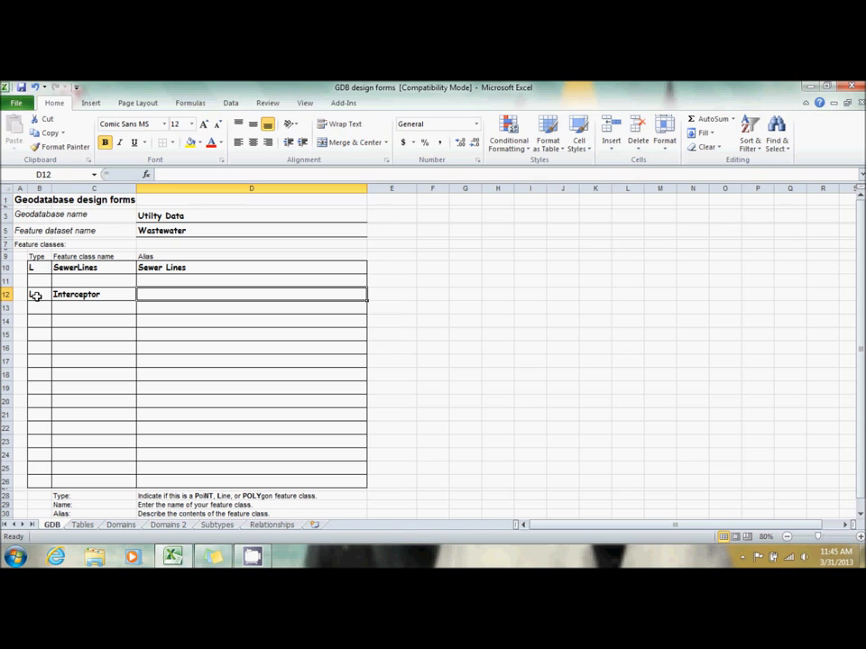
- Enter Interceptor as the alias of the Interceptor feature class
{"action": "type", "text": "Inter"}
{"action": "type", "text": "cep"}
{"action": "type", "text": "tpr"}
{"action": "key", "text": "BackSpace"}
{"action": "key", "text": "BackSpace"}
{"action": "type", "text": "or"}
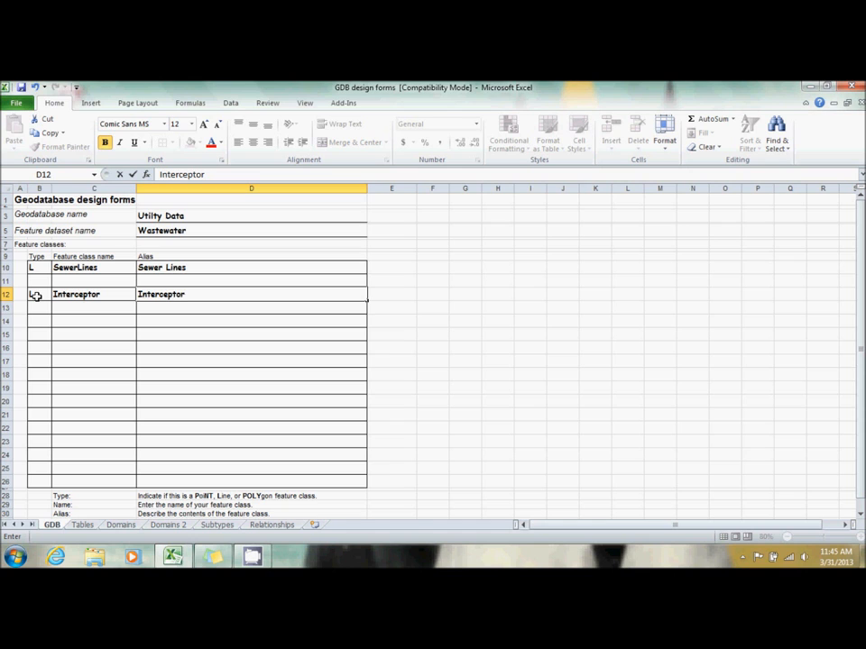
- In the Tables worksheet, enter Interceptor as the feature class name in cell A10
{"action": "left_click", "coordinate": [82, 526]}
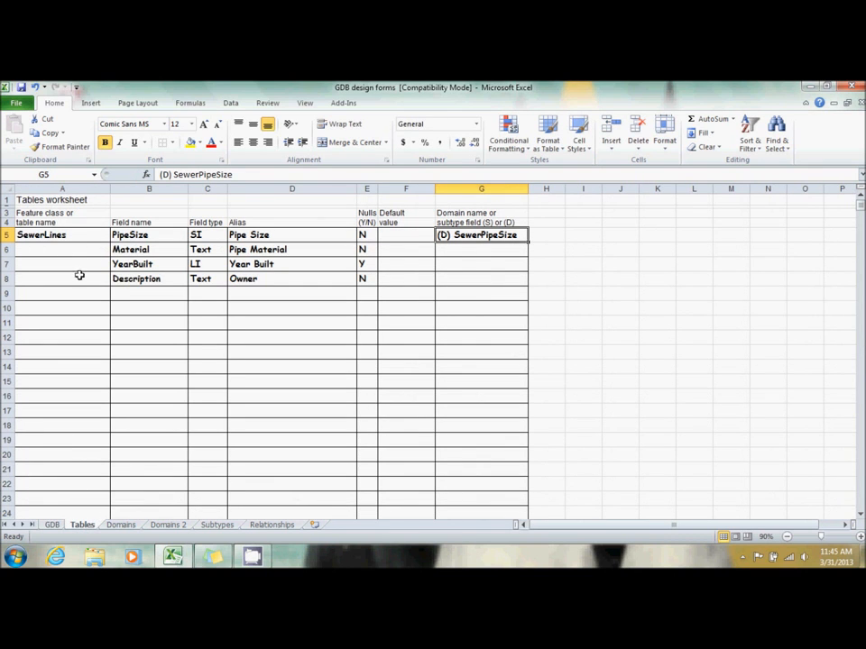
{"action": "left_click", "coordinate": [53, 309]}
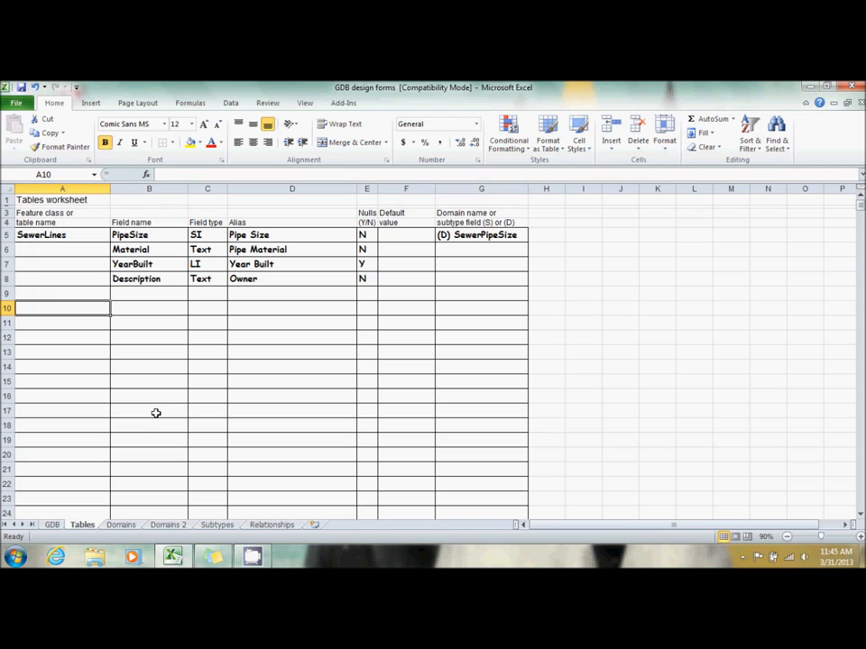
{"action": "type", "text": "Interceo"}
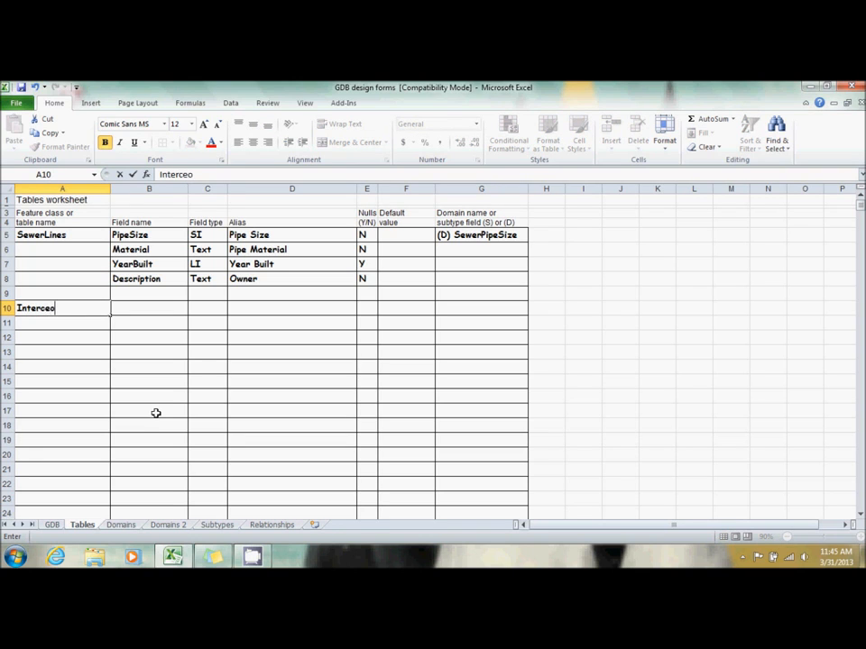
{"action": "key", "text": "BackSpace"}
{"action": "type", "text": "ptor"}
{"action": "left_click", "coordinate": [141, 303]}
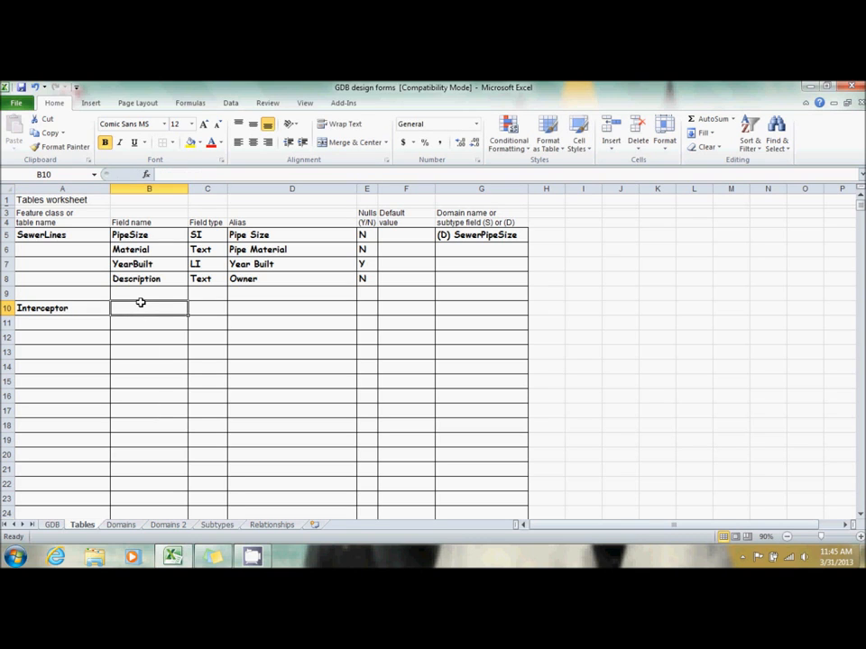
- Copy the SewerLines field definitions, from field name through nulls, into the Interceptor rows starting at B10
{"action": "left_click_drag", "start_coordinate": [131, 234], "coordinate": [362, 281]}
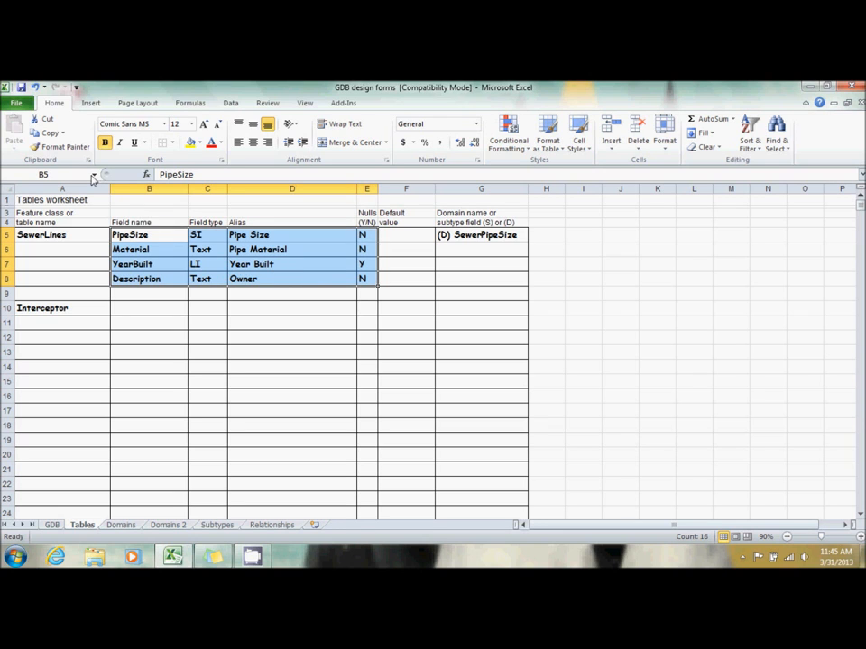
{"action": "left_click", "coordinate": [47, 133]}
{"action": "left_click", "coordinate": [139, 309]}
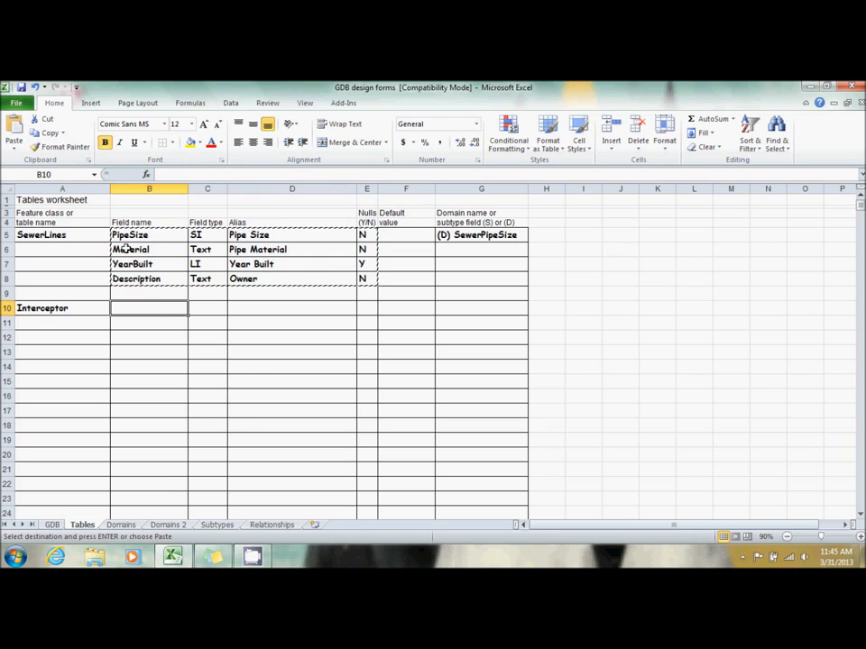
{"action": "left_click", "coordinate": [25, 135]}
{"action": "left_click", "coordinate": [290, 384]}
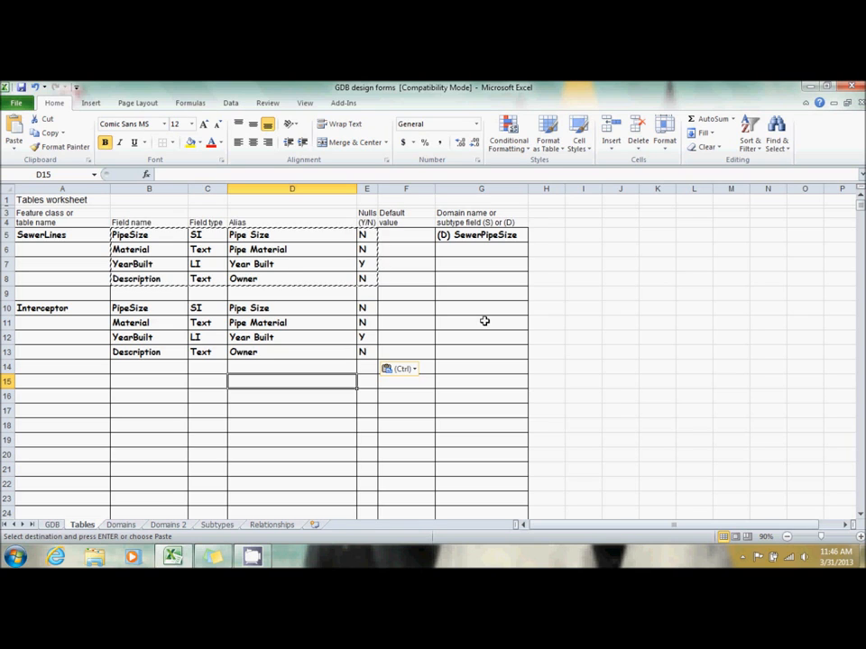
- Assign (S) SewerLineMaterial as the subtype field of the SewerLines Material field in cell G6
{"action": "left_click", "coordinate": [483, 262]}
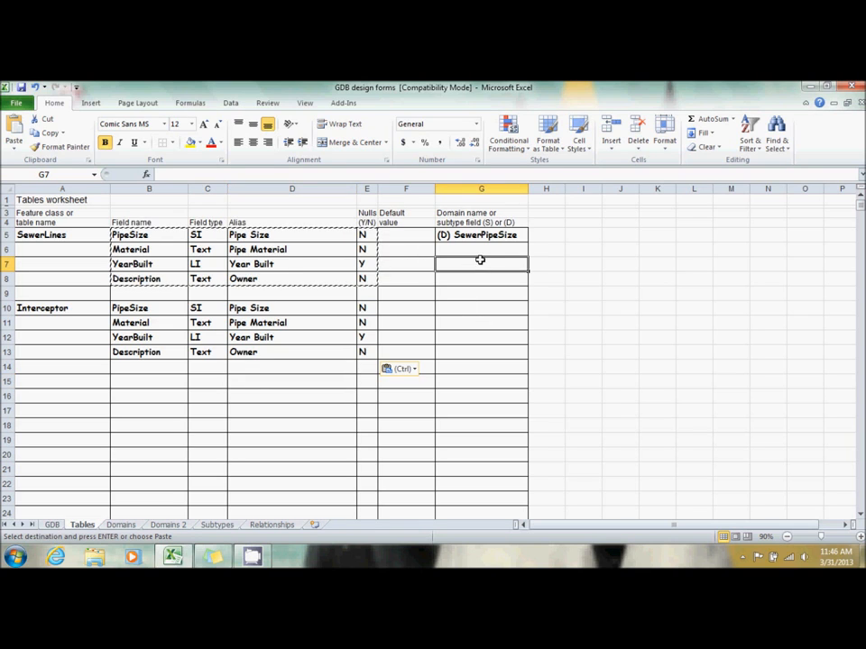
{"action": "left_click", "coordinate": [474, 253]}
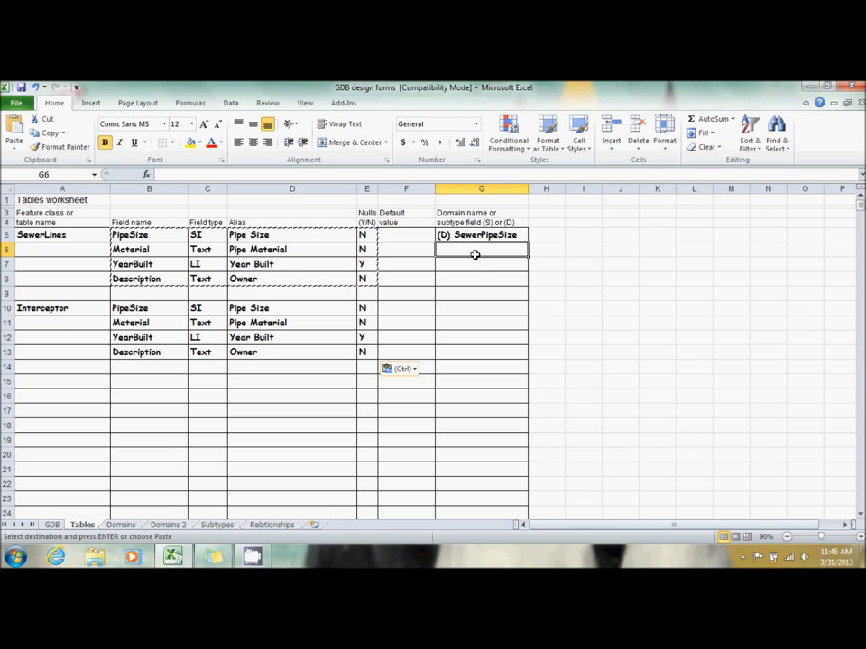
{"action": "type", "text": "(S)"}
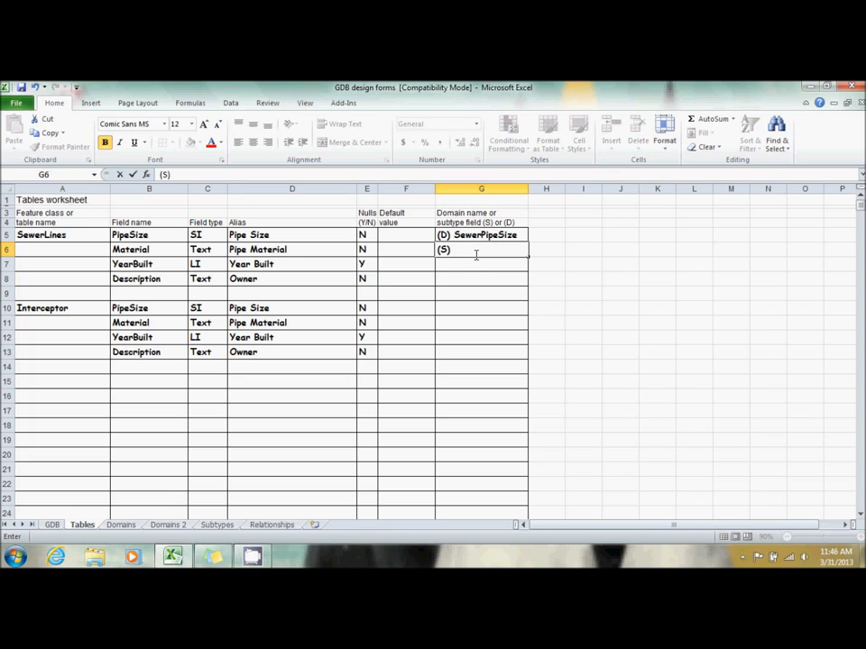
{"action": "type", "text": "Sewe"}
{"action": "key", "text": "BackSpace"}
{"action": "key", "text": "BackSpace"}
{"action": "type", "text": "er"}
{"action": "key", "text": "BackSpace"}
{"action": "type", "text": "werLineMaterial"}
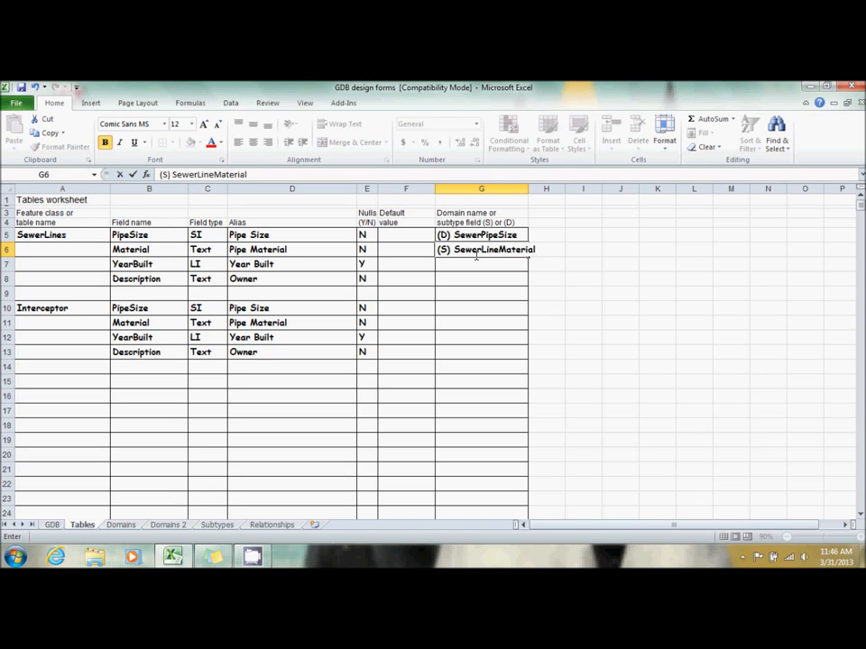
{"action": "key", "text": "Return"}
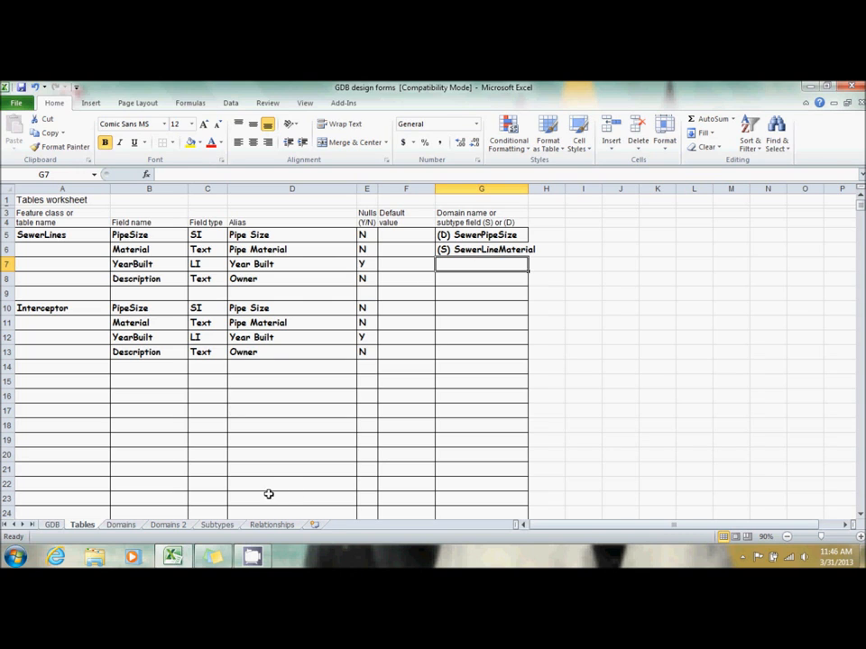
- In the Subtypes worksheet, enter SewerLineMaterial as the first subtype name
{"action": "left_click", "coordinate": [217, 525]}
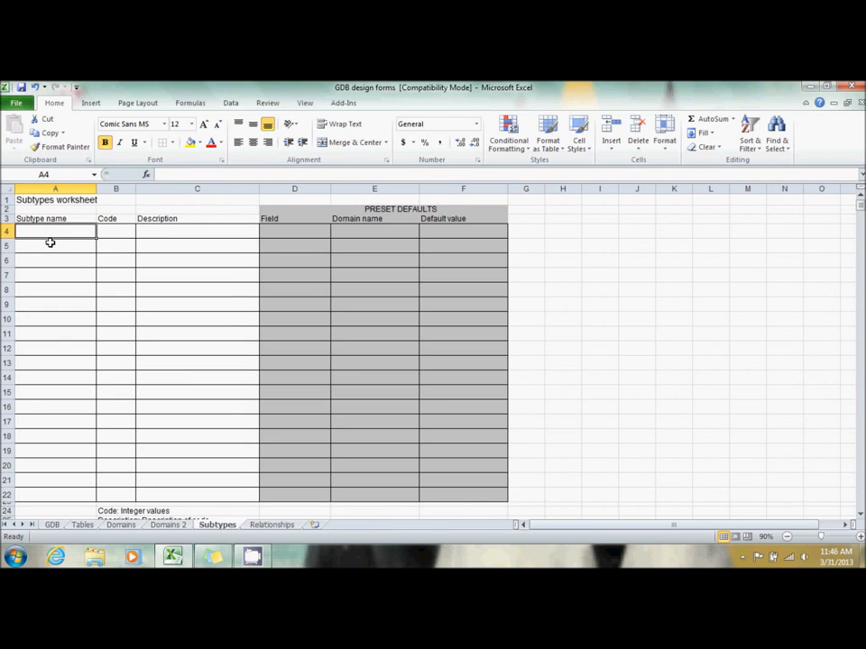
{"action": "type", "text": "Swer"}
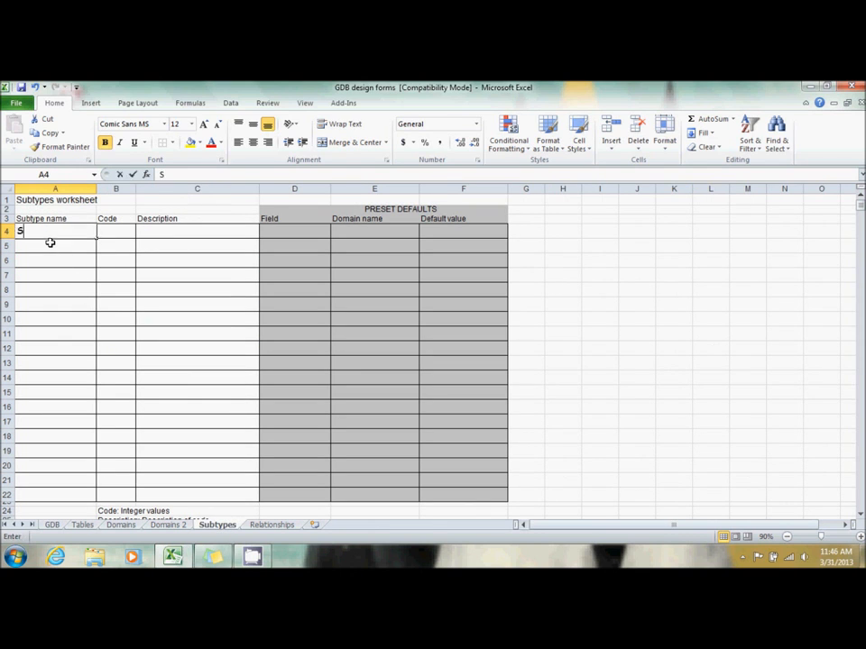
{"action": "key", "text": "BackSpace"}
{"action": "key", "text": "BackSpace"}
{"action": "key", "text": "BackSpace"}
{"action": "type", "text": "e"}
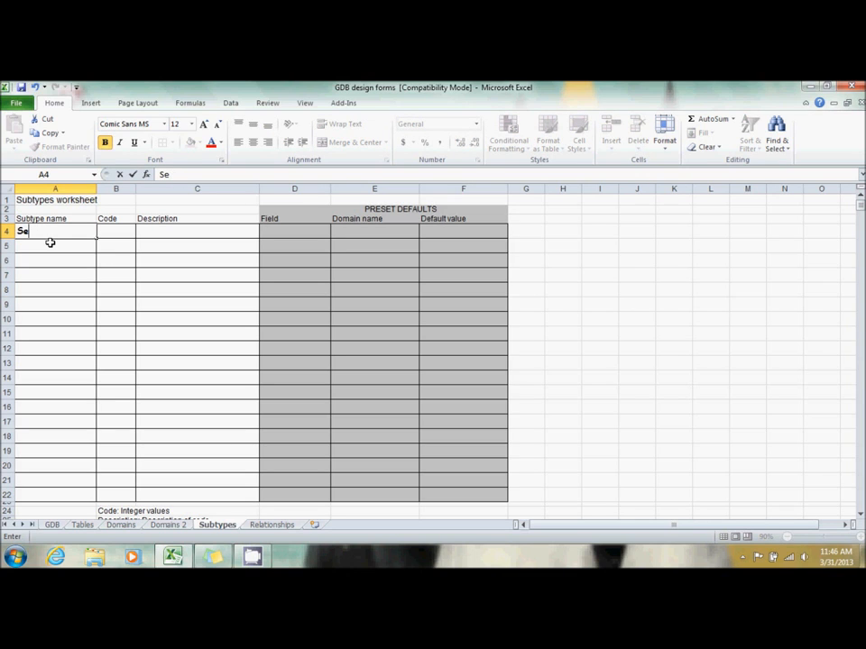
{"action": "type", "text": "werLineMaterial"}
{"action": "key", "text": "Tab"}
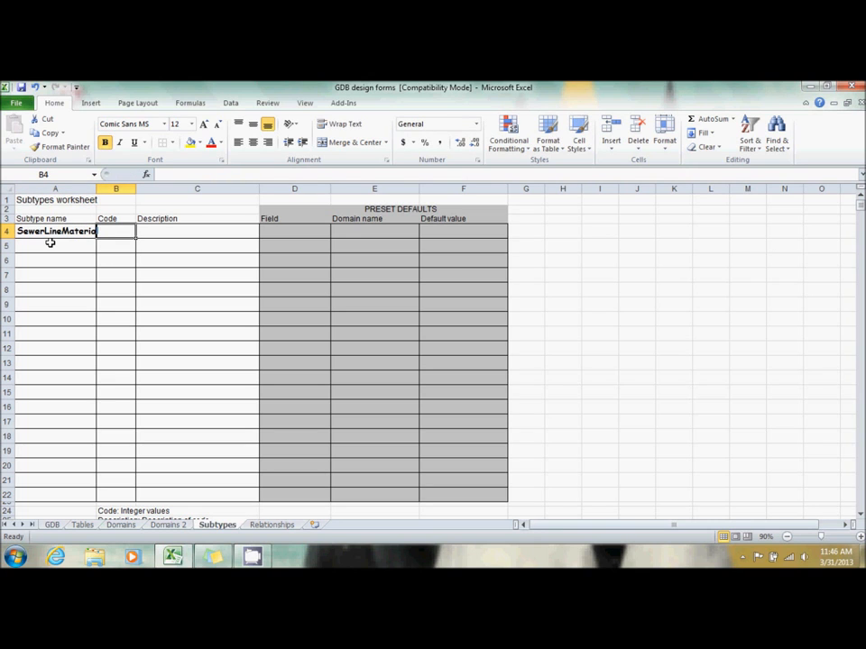
- Give the SewerLineMaterial subtype code 1 with the description P.V.C
{"action": "type", "text": "1"}
{"action": "key", "text": "Tab"}
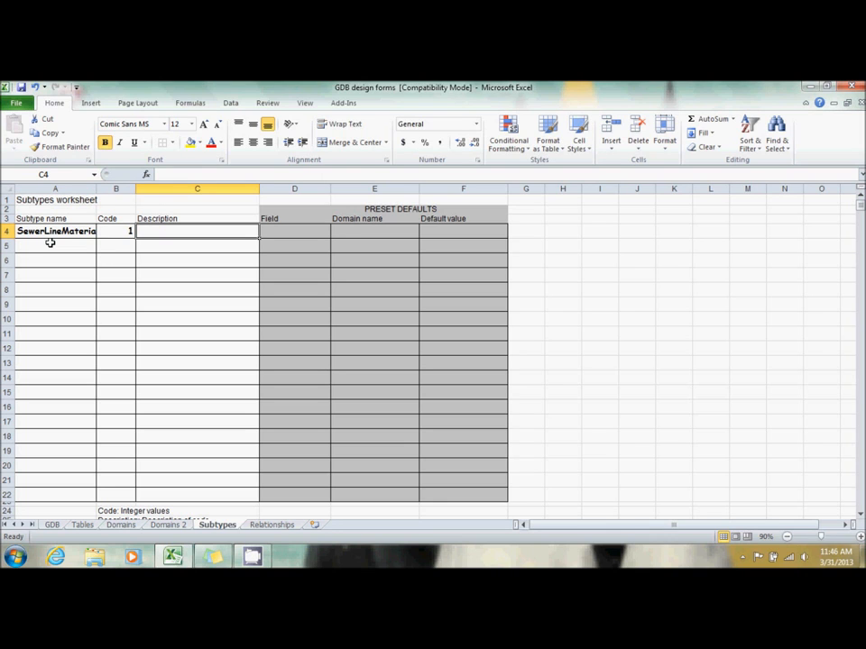
{"action": "type", "text": "P.V.V"}
{"action": "key", "text": "Tab"}
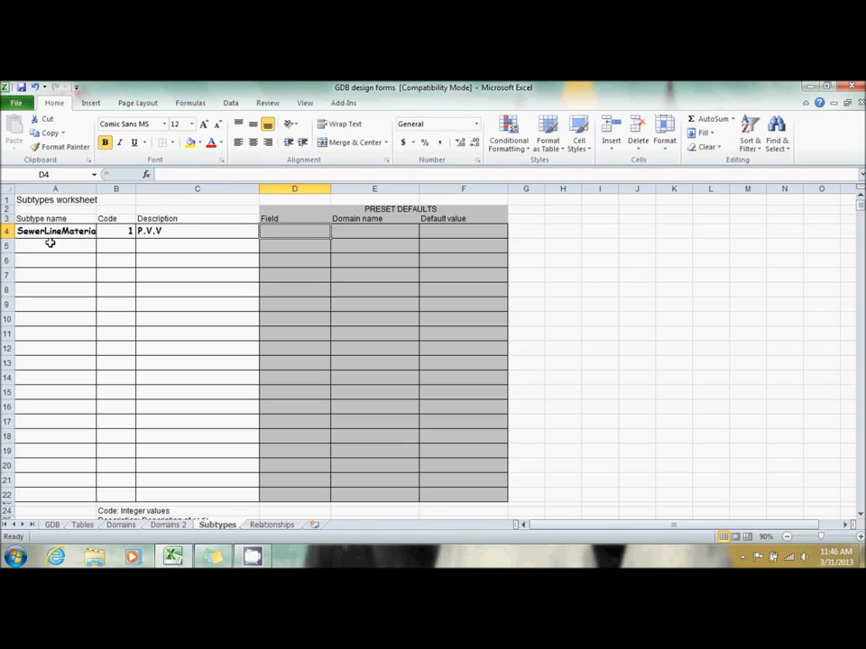
{"action": "double_click", "coordinate": [168, 230]}
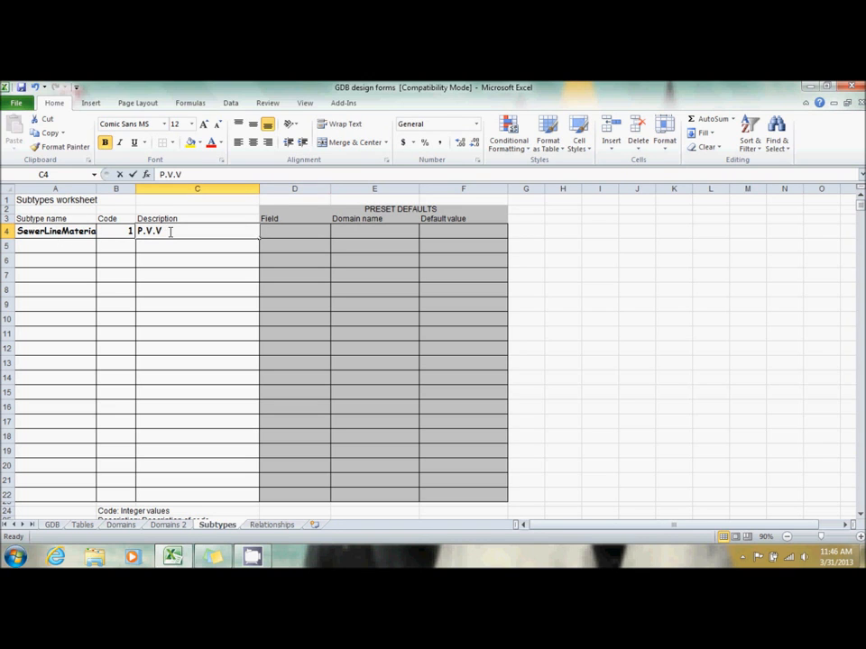
{"action": "key", "text": "BackSpace"}
{"action": "type", "text": "C."}
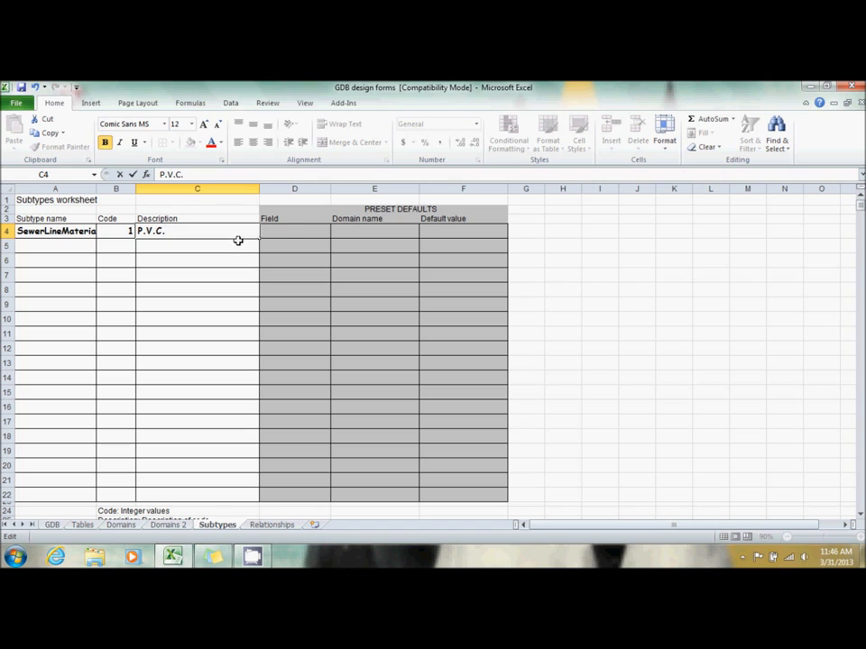
- List PipeSize, Description and YearBuilt as the preset default fields for the P.V.C. subtype
{"action": "left_click", "coordinate": [285, 232]}
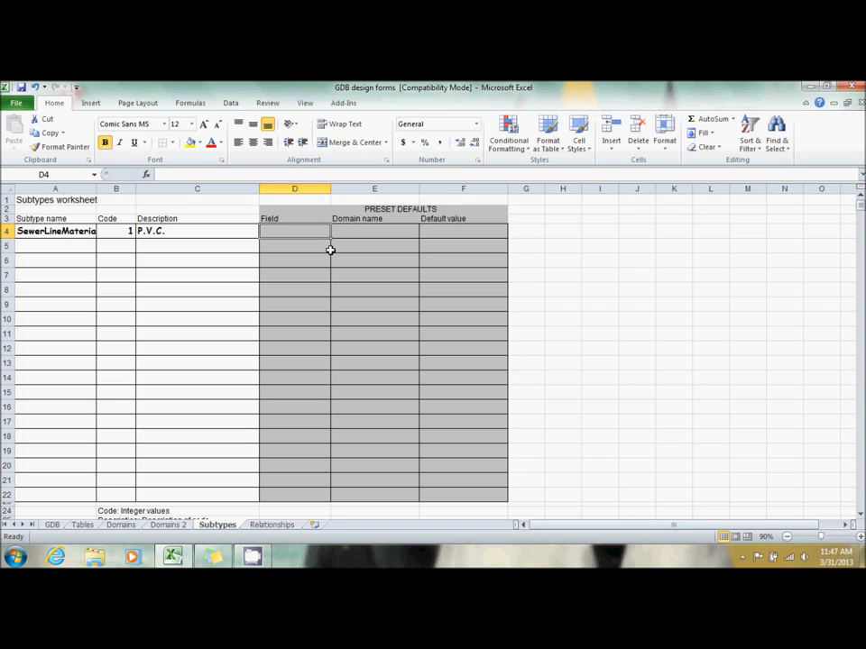
{"action": "type", "text": "Pi"}
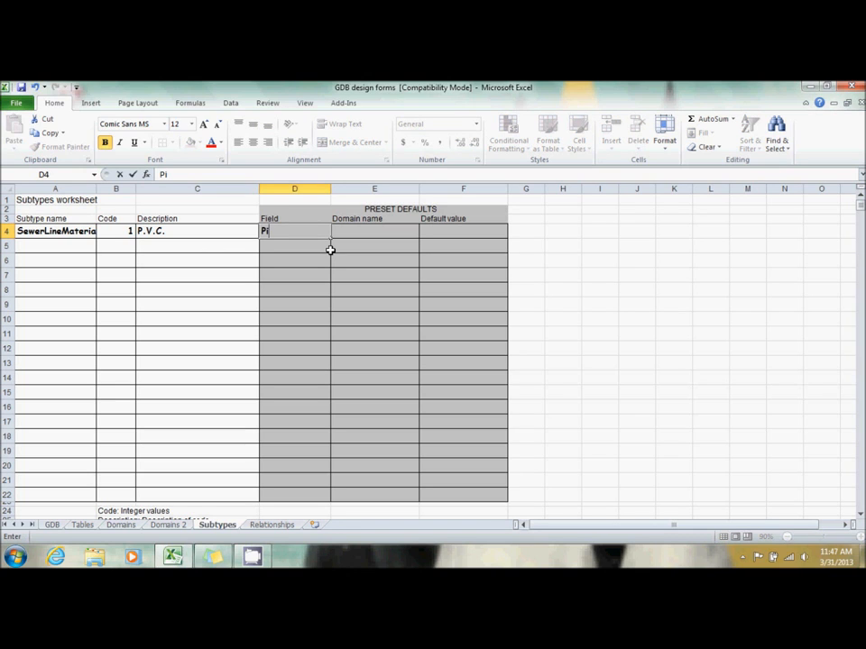
{"action": "type", "text": "peSize"}
{"action": "key", "text": "Return"}
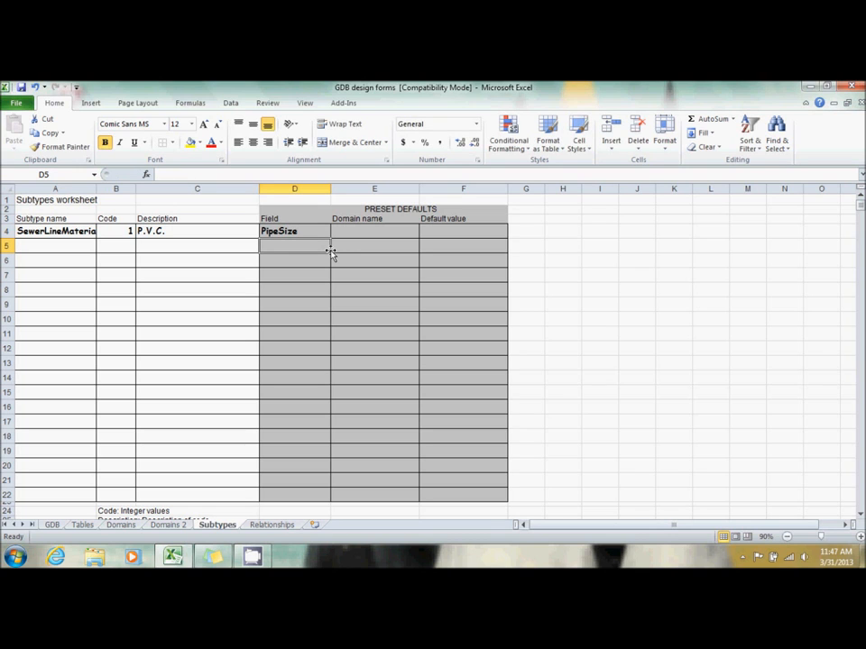
{"action": "type", "text": "Descrip"}
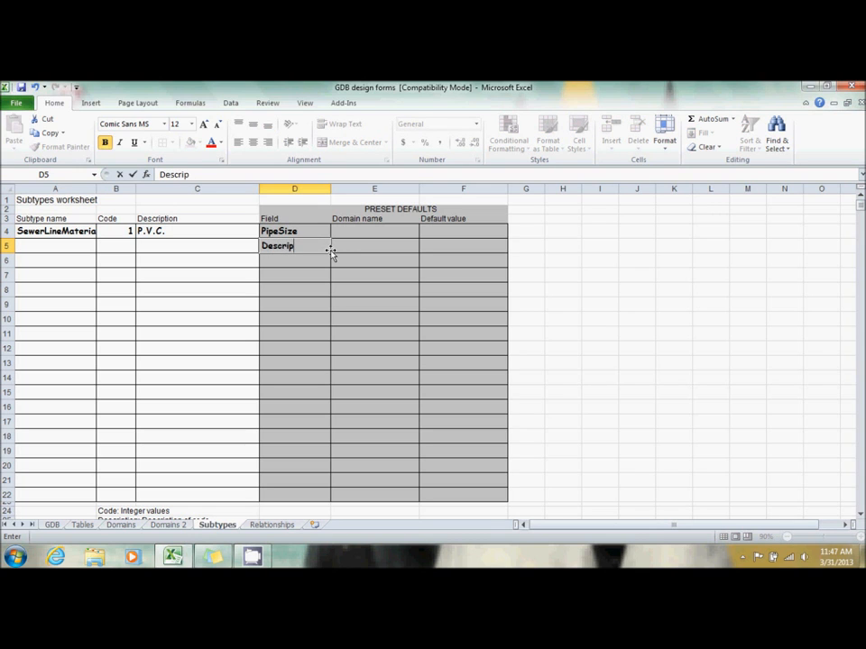
{"action": "type", "text": "tion"}
{"action": "key", "text": "Return"}
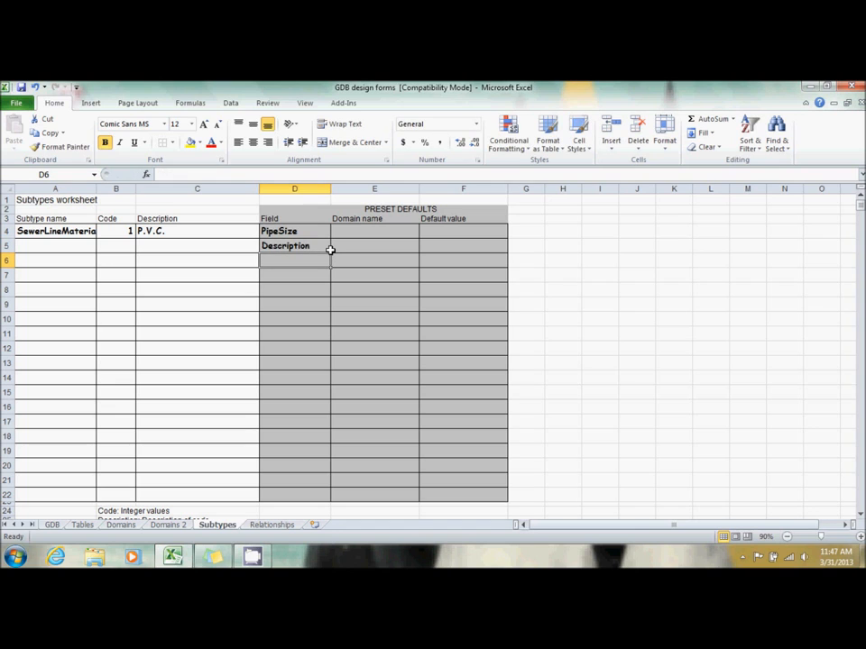
{"action": "type", "text": "Year"}
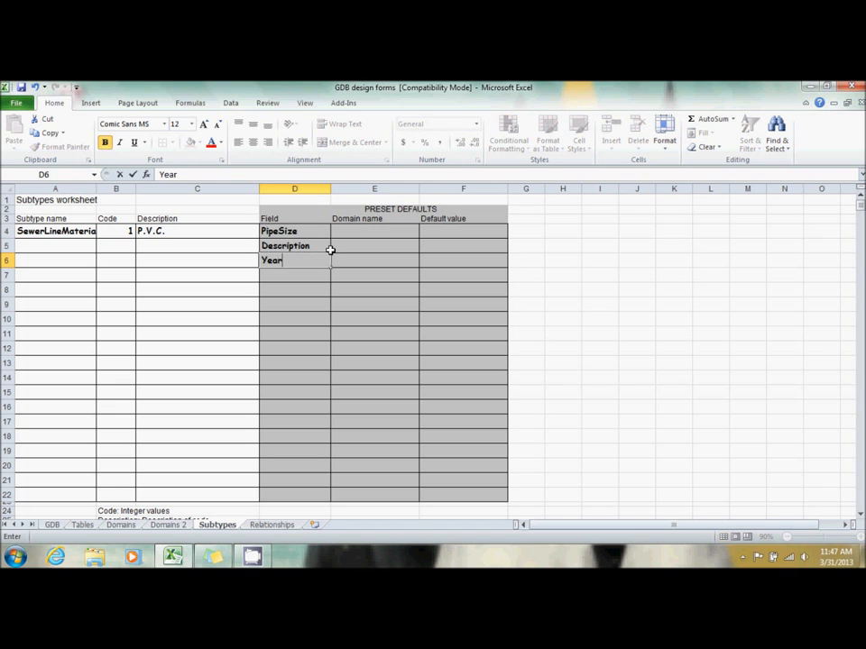
{"action": "type", "text": "Built"}
{"action": "key", "text": "Tab"}
- Enter SewerPipeSize as the domain name for the PipeSize preset default
{"action": "key", "text": "Up"}
{"action": "key", "text": "Up"}
{"action": "key", "text": "Up"}
{"action": "key", "text": "Down"}
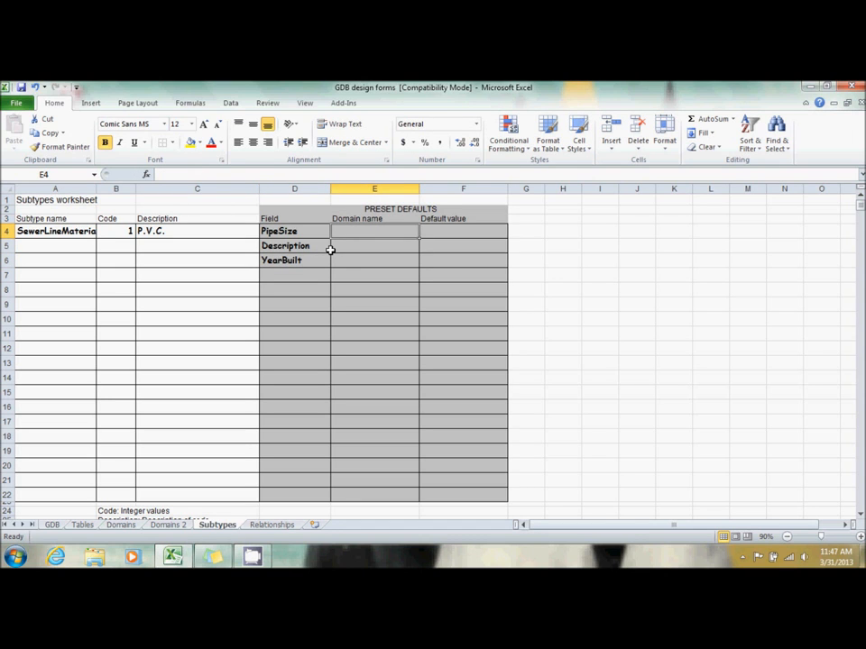
{"action": "type", "text": "Sewe"}
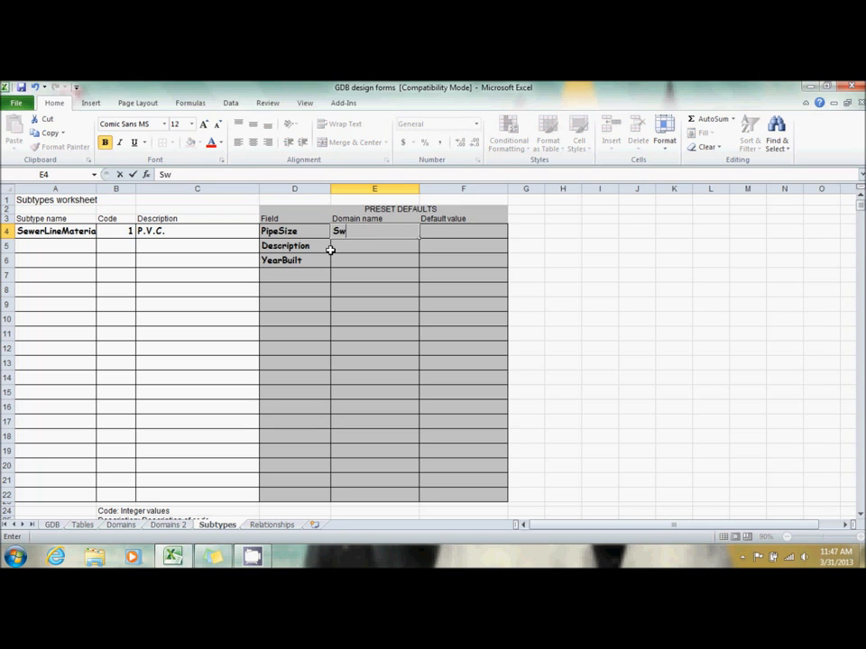
{"action": "type", "text": "rPipeSize"}
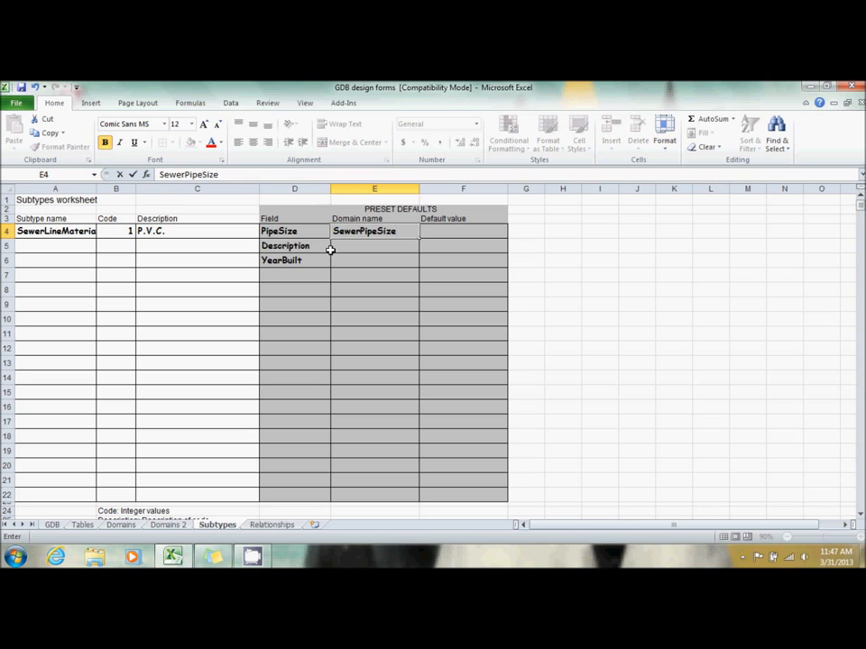
{"action": "key", "text": "Tab"}
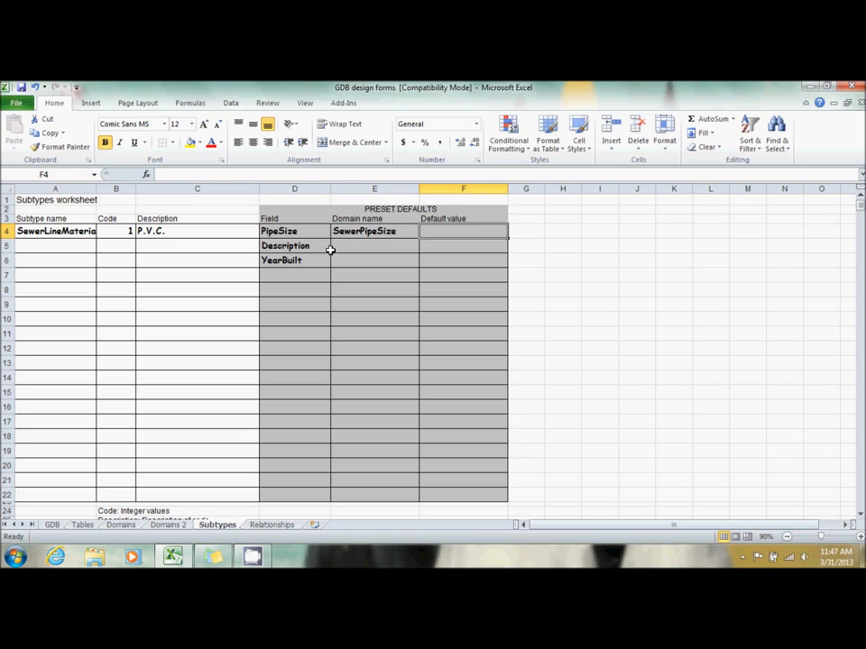
- Set the P.V.C. subtype's default values to 8 for PipeSize, Oleander for Description and 2010 for YearBuilt
{"action": "type", "text": "8"}
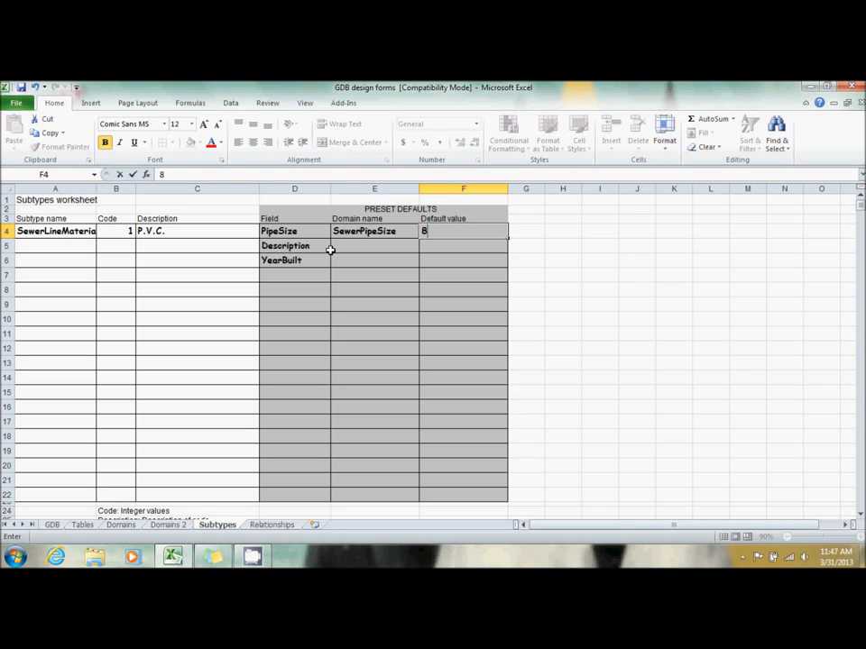
{"action": "key", "text": "Return"}
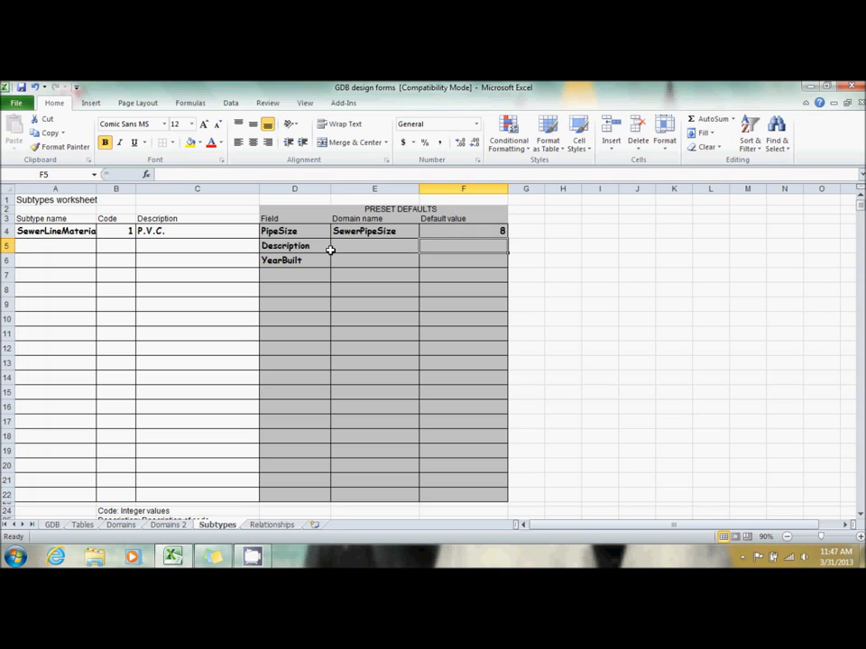
{"action": "left_click", "coordinate": [332, 253]}
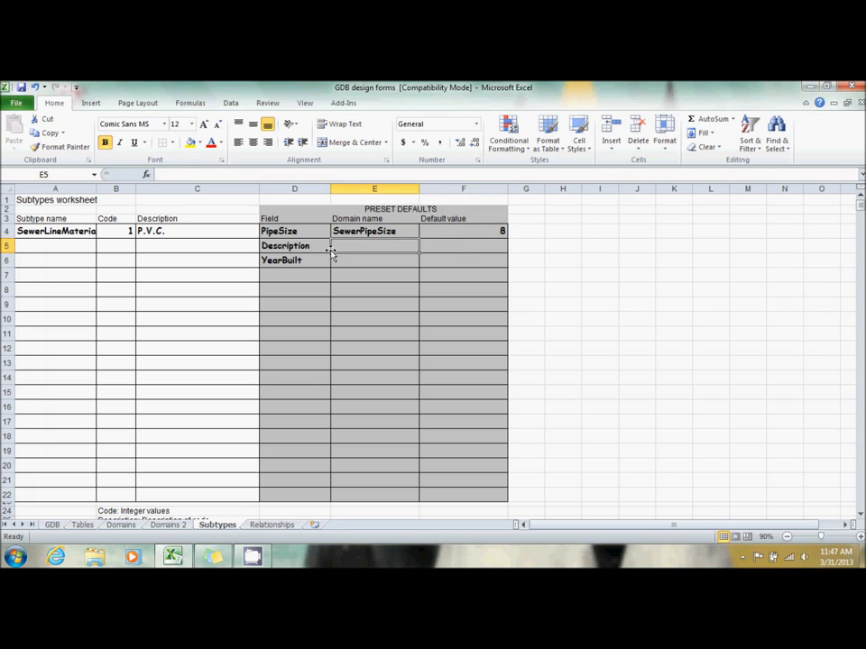
{"action": "key", "text": "Tab"}
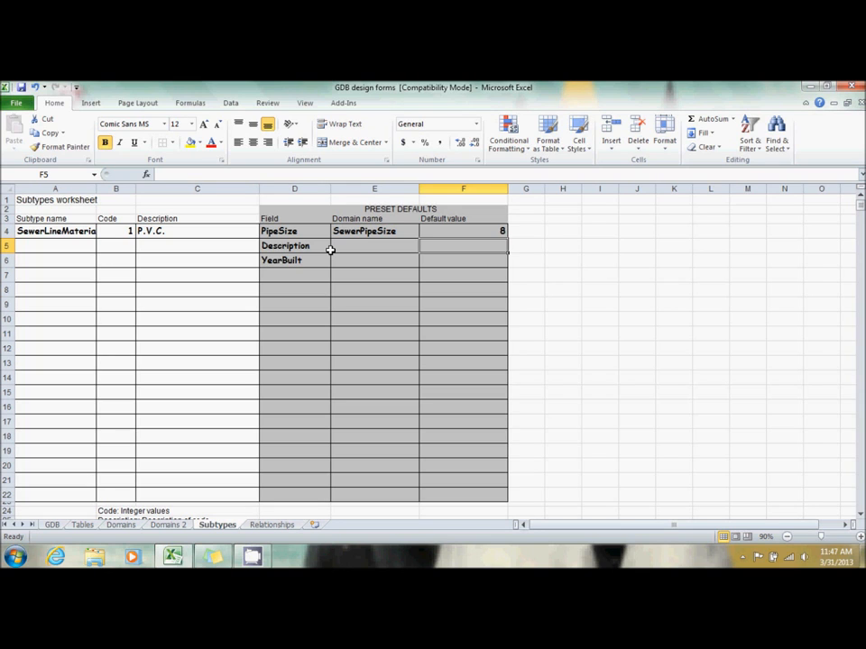
{"action": "type", "text": "On"}
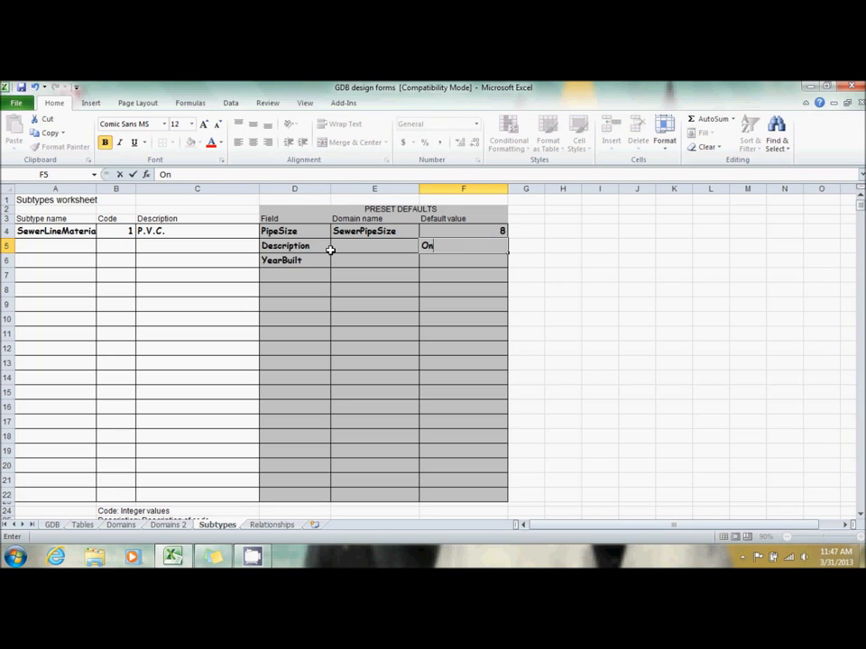
{"action": "type", "text": "lean"}
{"action": "key", "text": "BackSpace"}
{"action": "key", "text": "BackSpace"}
{"action": "key", "text": "BackSpace"}
{"action": "key", "text": "BackSpace"}
{"action": "key", "text": "BackSpace"}
{"action": "type", "text": "leannder"}
{"action": "key", "text": "Return"}
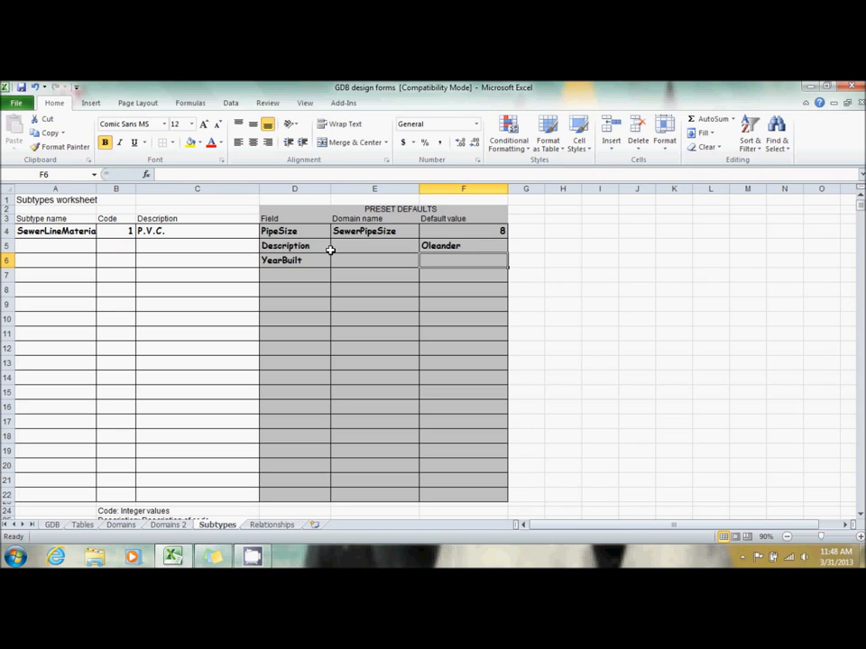
{"action": "type", "text": "2010"}
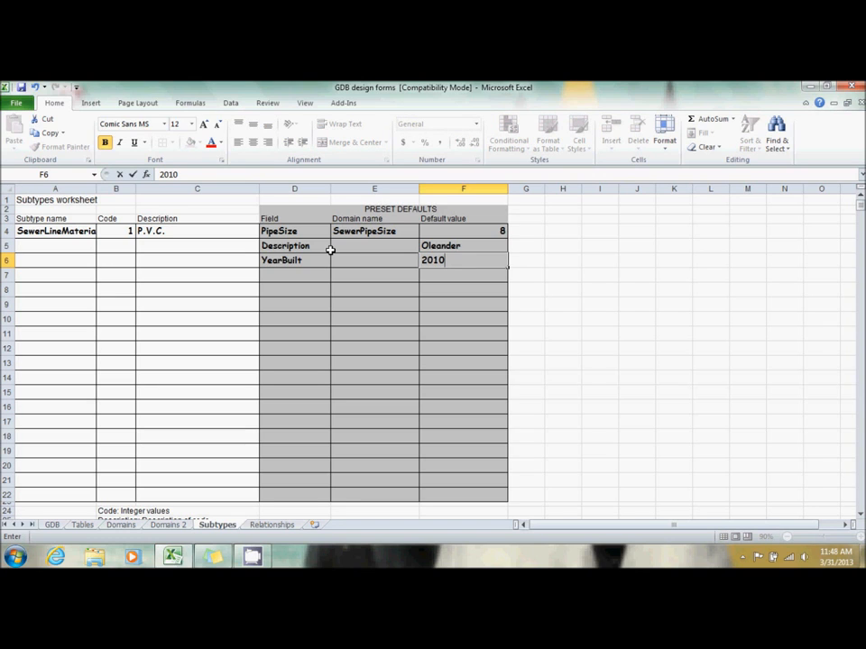
{"action": "key", "text": "Return"}
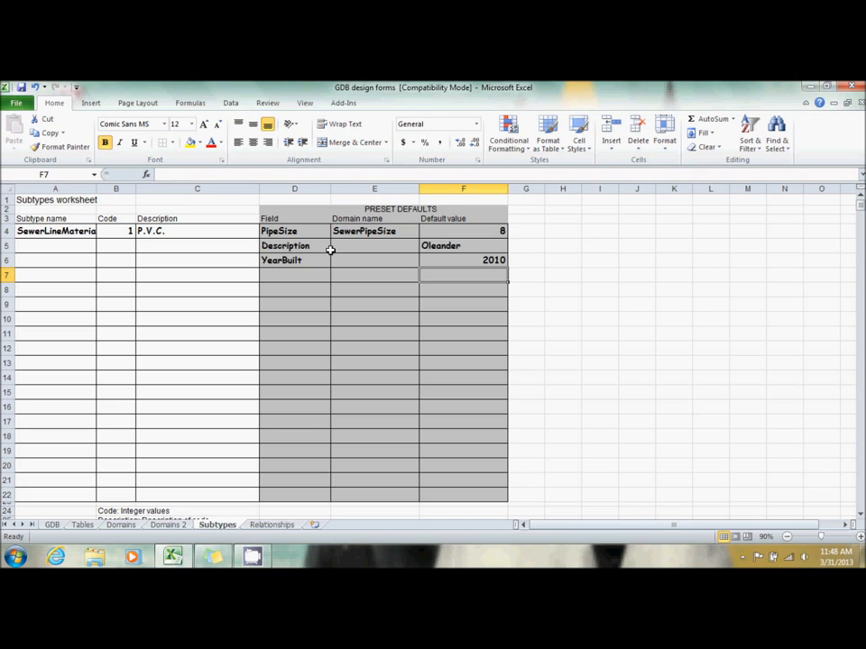
- Add subtype code 2 with the description HDPE in the row below the P.V.C. entries
{"action": "key", "text": "Left"}
{"action": "key", "text": "Left"}
{"action": "key", "text": "Left"}
{"action": "key", "text": "Left"}
{"action": "type", "text": "2"}
{"action": "key", "text": "Tab"}
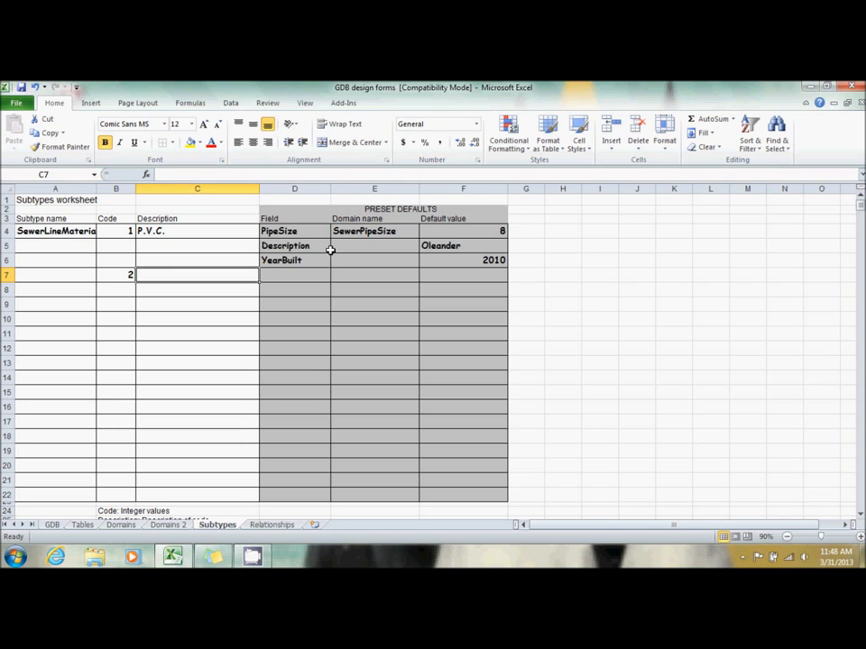
{"action": "type", "text": "HDPE"}
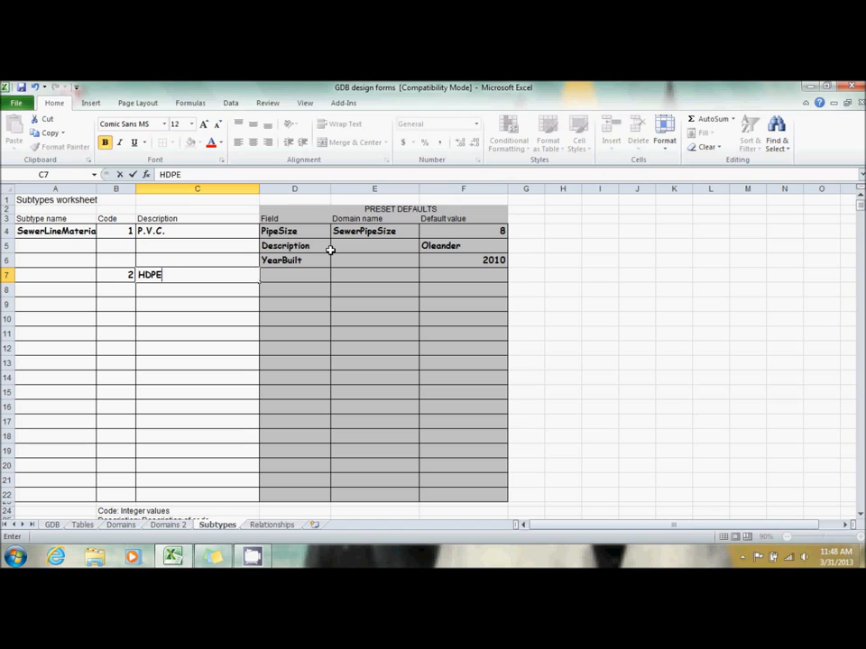
{"action": "key", "text": "Tab"}
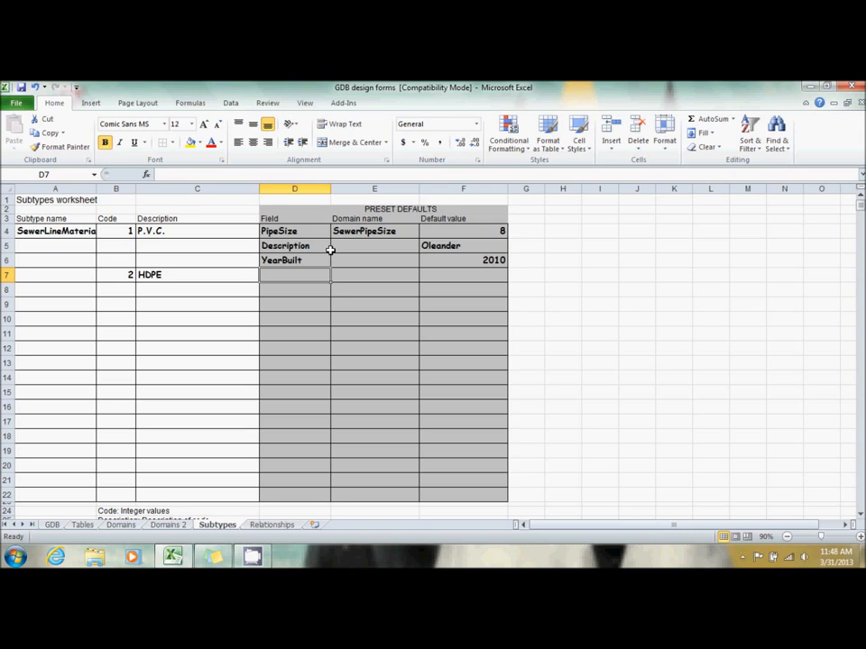
- List PipeSize, Description and YearBuilt as the preset default fields for the HDPE subtype
{"action": "type", "text": "pipesize"}
{"action": "key", "text": "Return"}
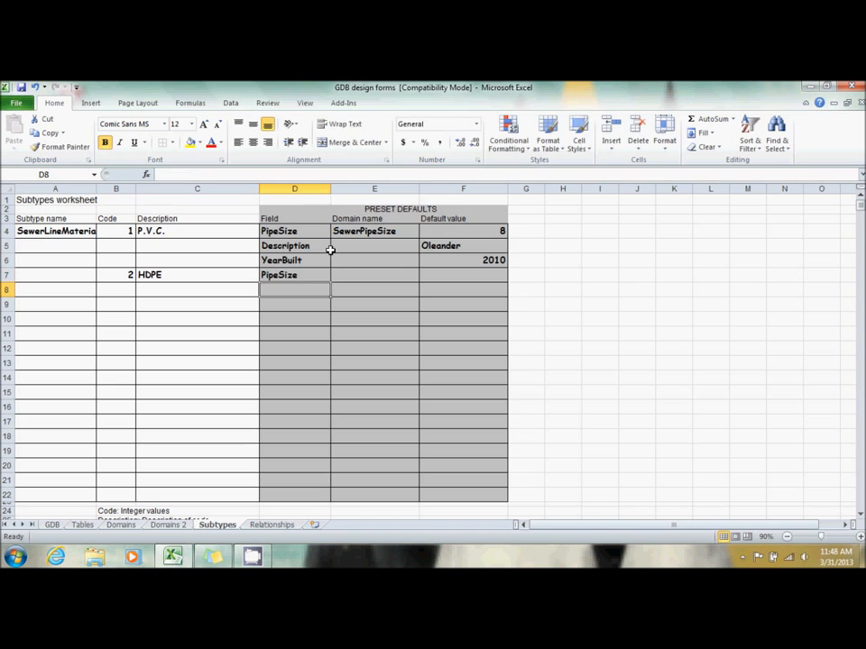
{"action": "type", "text": "description"}
{"action": "key", "text": "Return"}
{"action": "type", "text": "y"}
{"action": "key", "text": "Tab"}
- Enter SewerPipeSize as the domain name for the HDPE subtype's PipeSize field
{"action": "key", "text": "Up"}
{"action": "key", "text": "Up"}
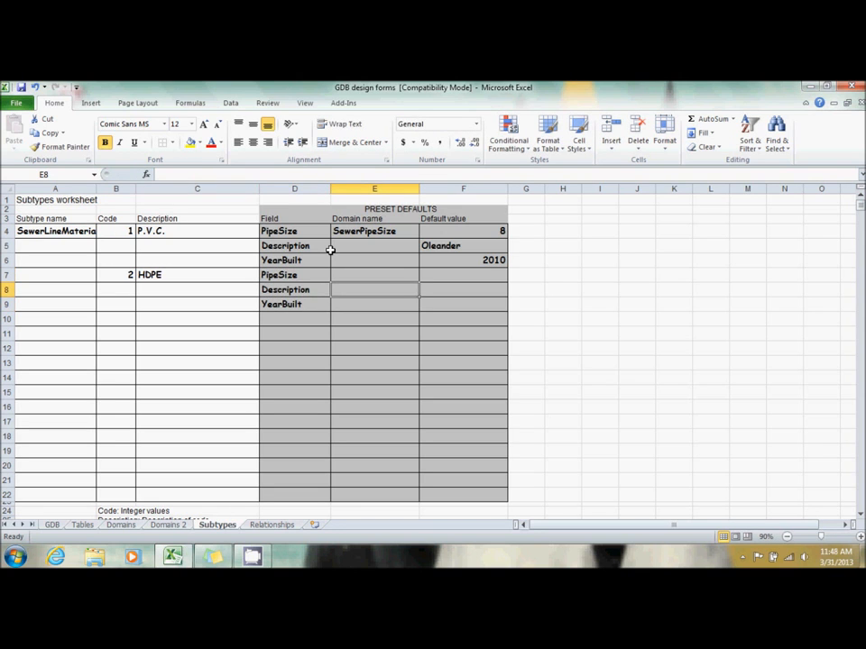
{"action": "type", "text": "s"}
{"action": "key", "text": "Return"}
{"action": "key", "text": "Up"}
- Set the HDPE subtype's default values to 10 for PipeSize, Oleander for Description and 2010 for YearBuilt
{"action": "key", "text": "Right"}
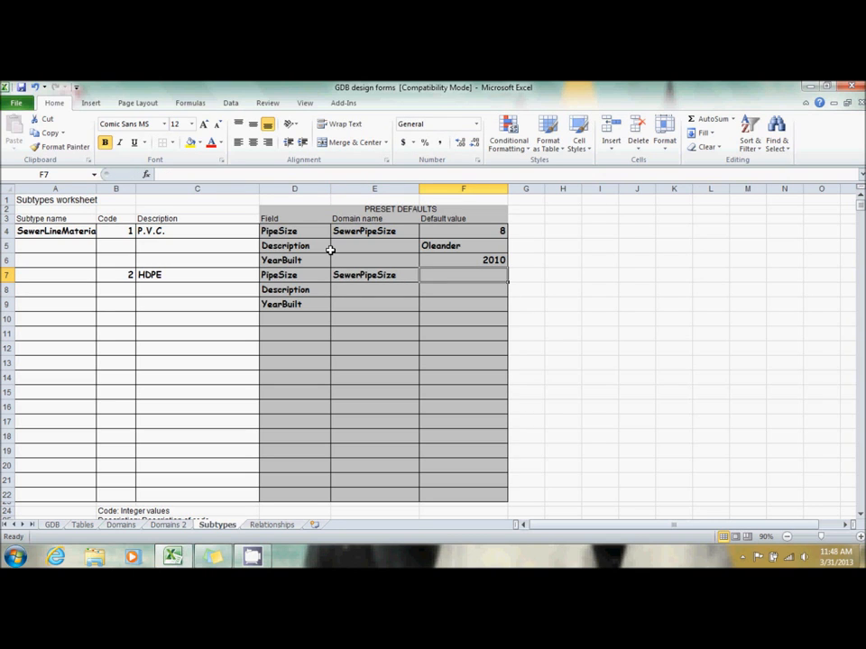
{"action": "type", "text": "10"}
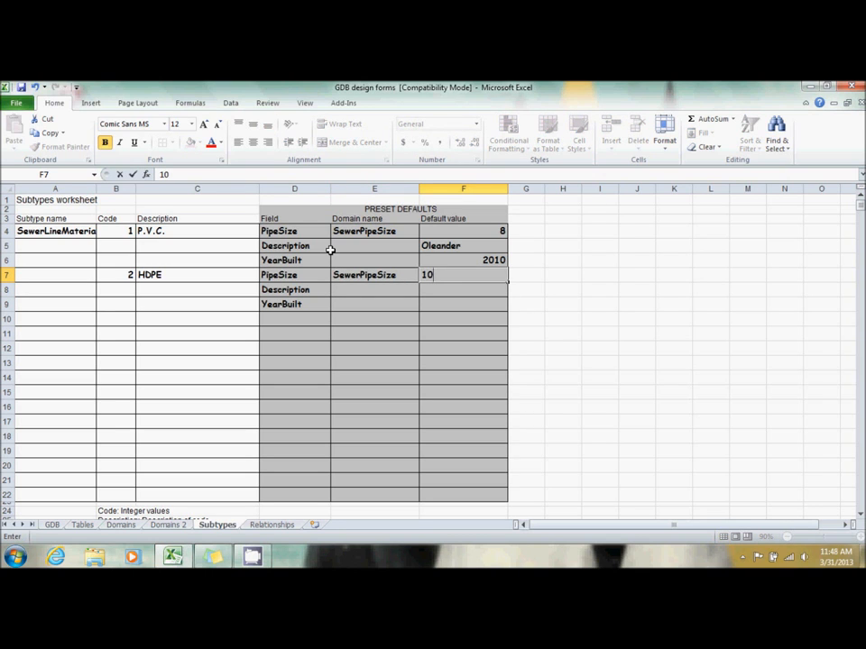
{"action": "key", "text": "Return"}
{"action": "type", "text": "oleander"}
{"action": "key", "text": "Return"}
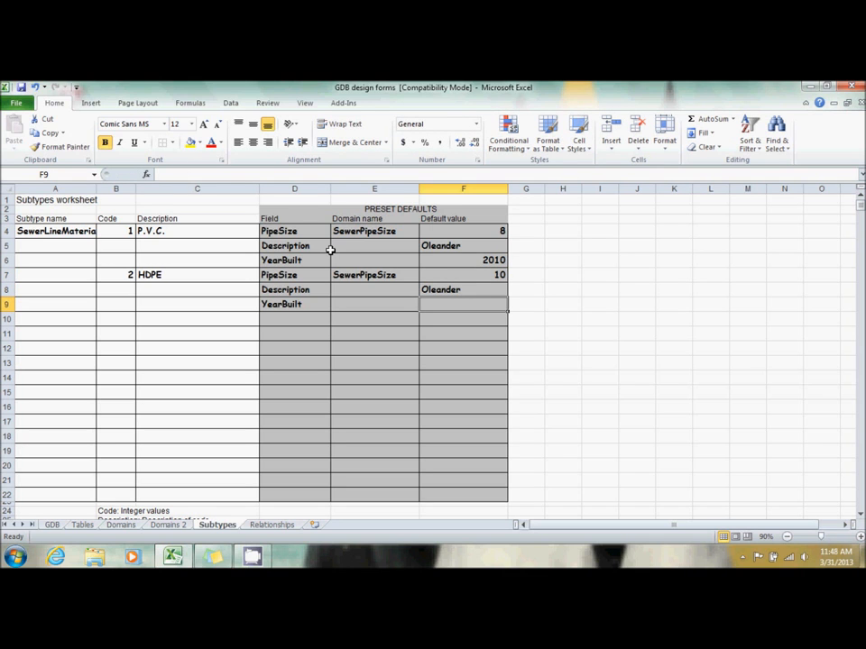
{"action": "type", "text": "2010"}
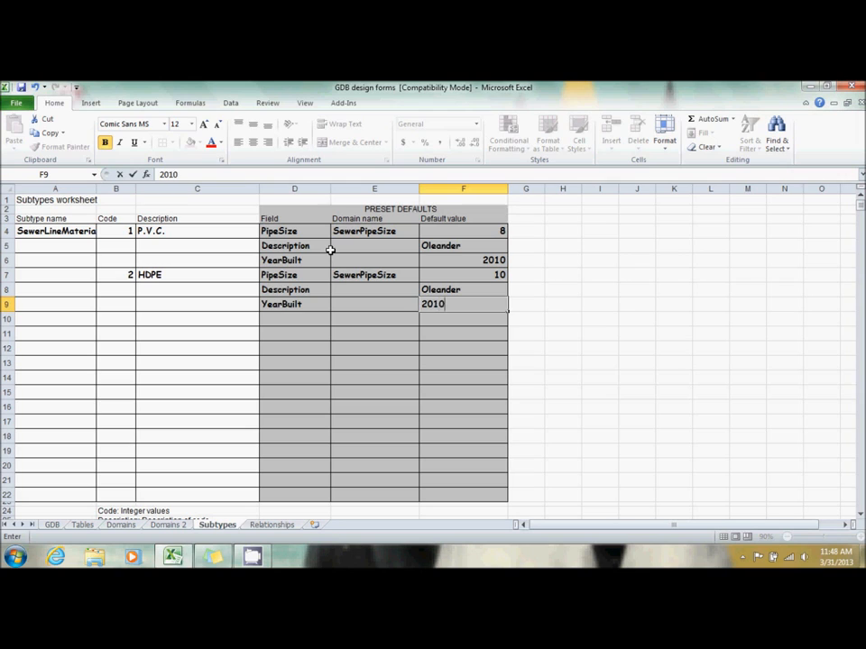
{"action": "key", "text": "Return"}
- Add subtype code 3 with the description DI in the row below the HDPE entries
{"action": "key", "text": "Left"}
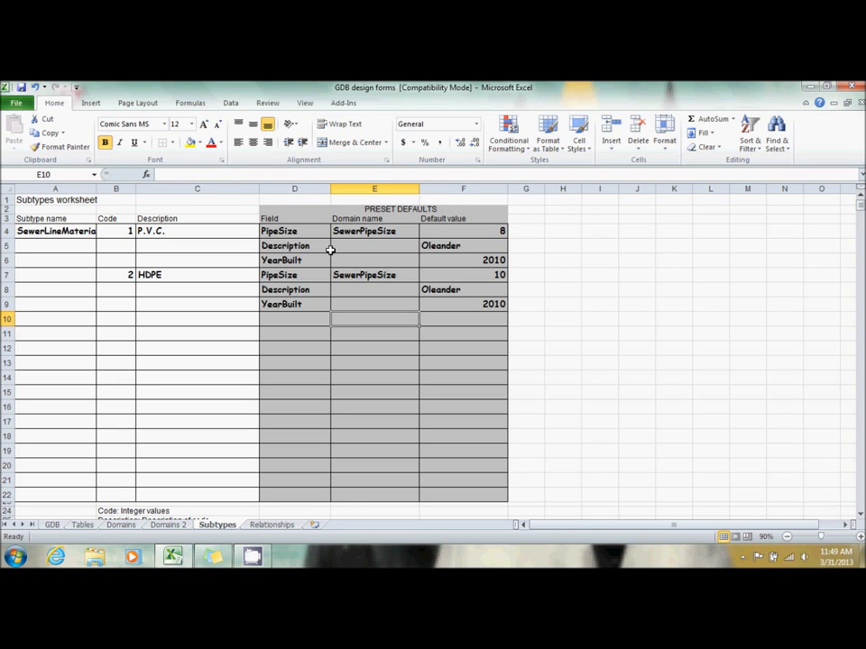
{"action": "key", "text": "Left"}
{"action": "key", "text": "Left"}
{"action": "key", "text": "Left"}
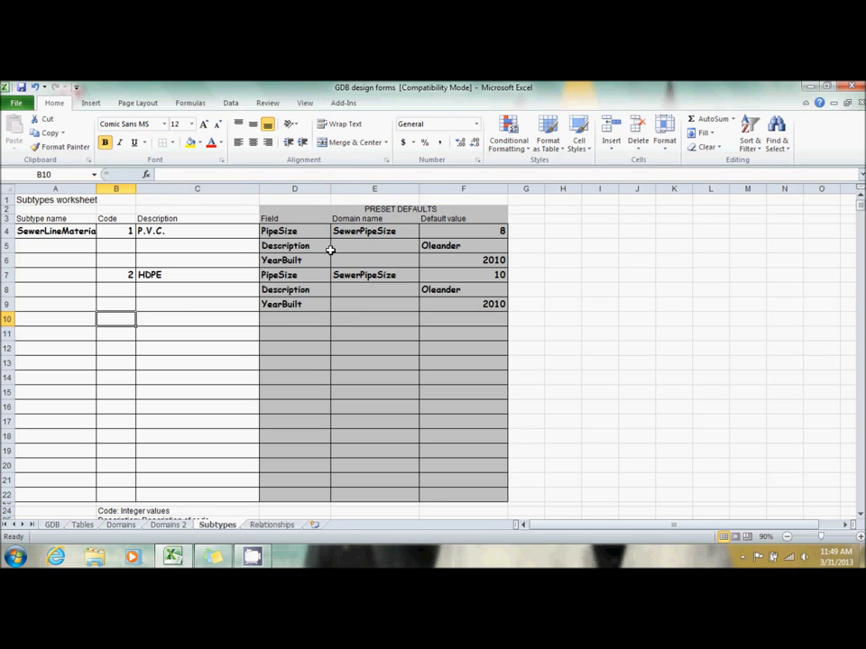
{"action": "type", "text": "3"}
{"action": "key", "text": "Tab"}
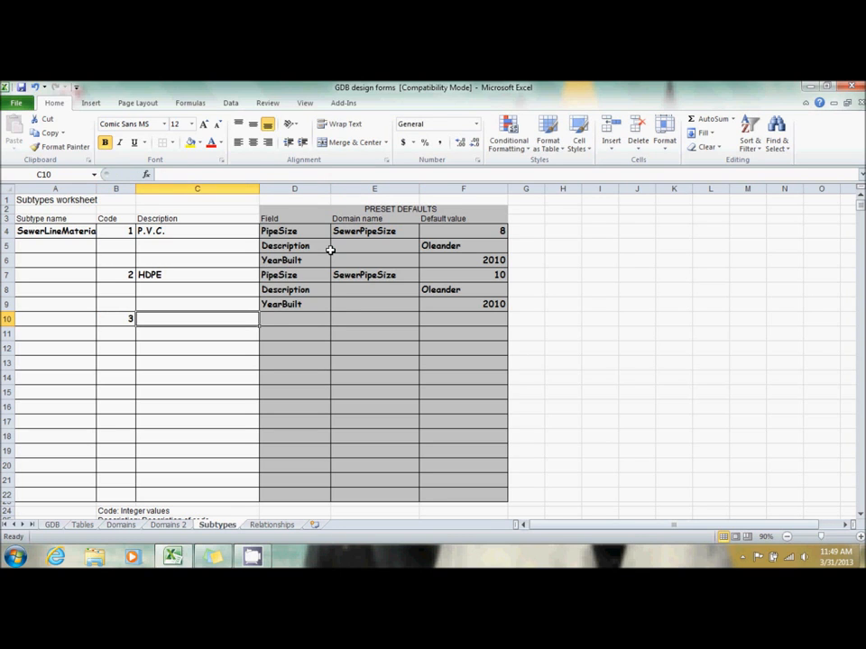
{"action": "type", "text": "DI"}
{"action": "key", "text": "Tab"}
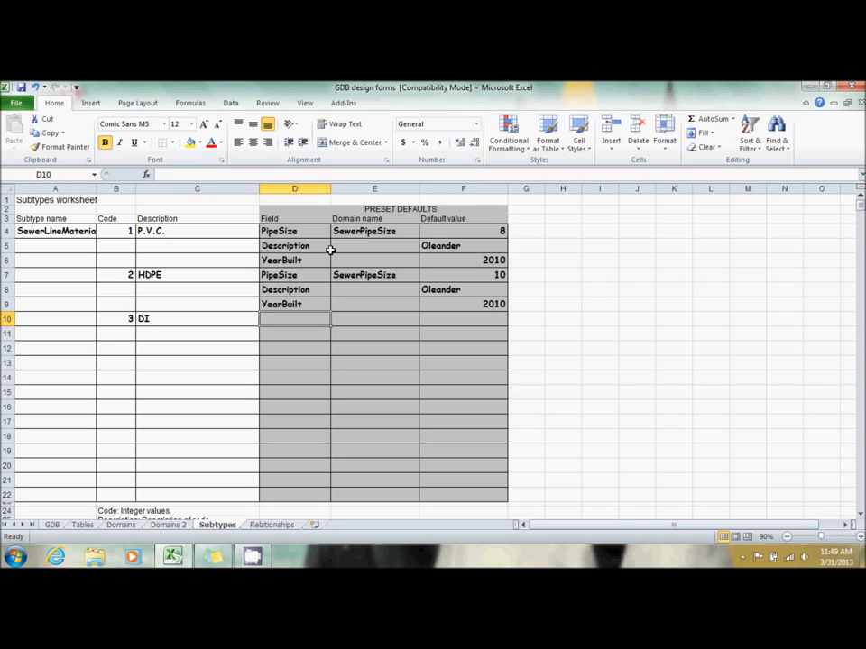
- List PipeSize, Description and YearBuilt as the preset default fields for the DI subtype
{"action": "type", "text": "pipeSize"}
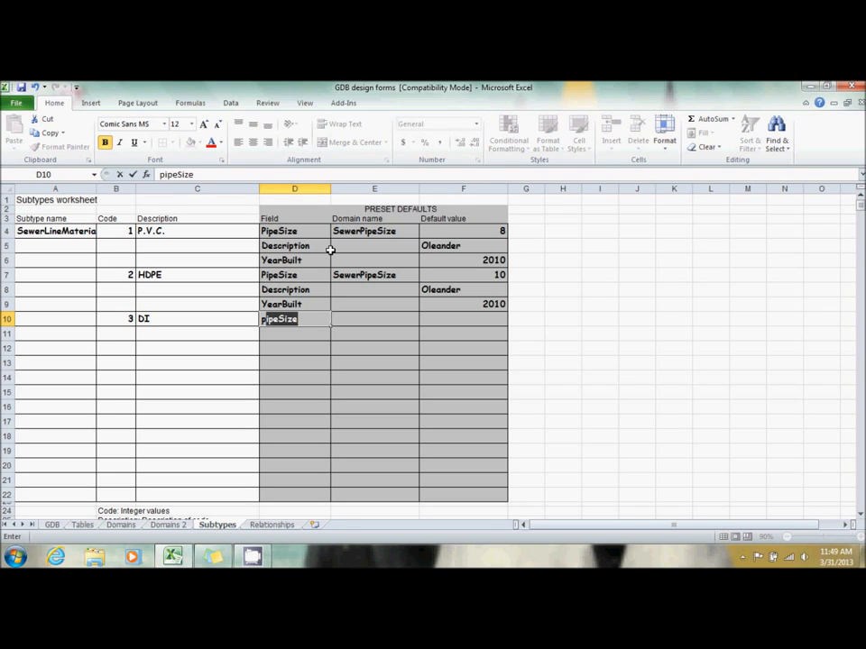
{"action": "key", "text": "Return"}
{"action": "type", "text": "d"}
{"action": "key", "text": "Return"}
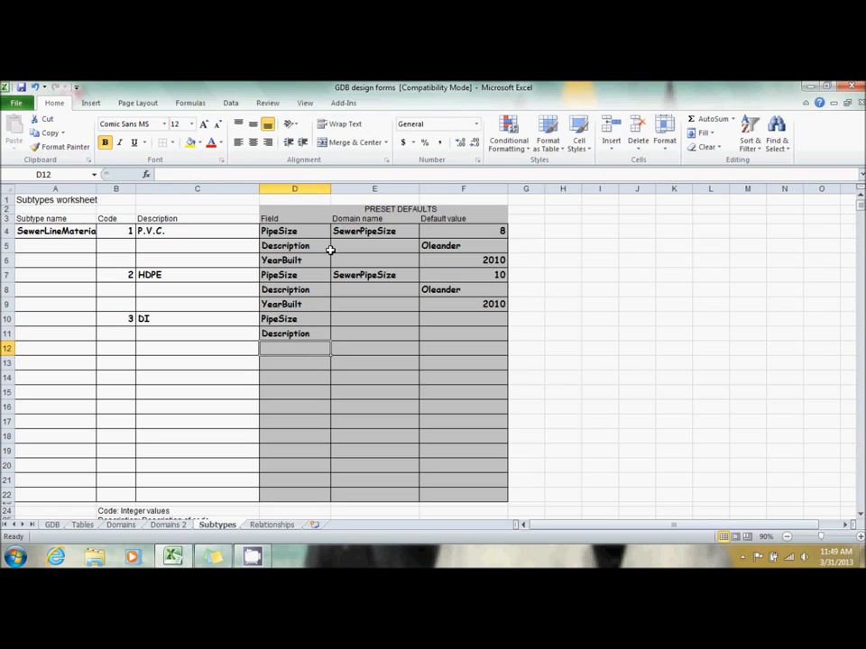
{"action": "type", "text": "y"}
{"action": "key", "text": "Tab"}
- Enter SewerPipeSize as the domain name for the DI subtype's PipeSize field
{"action": "key", "text": "Up"}
{"action": "key", "text": "Up"}
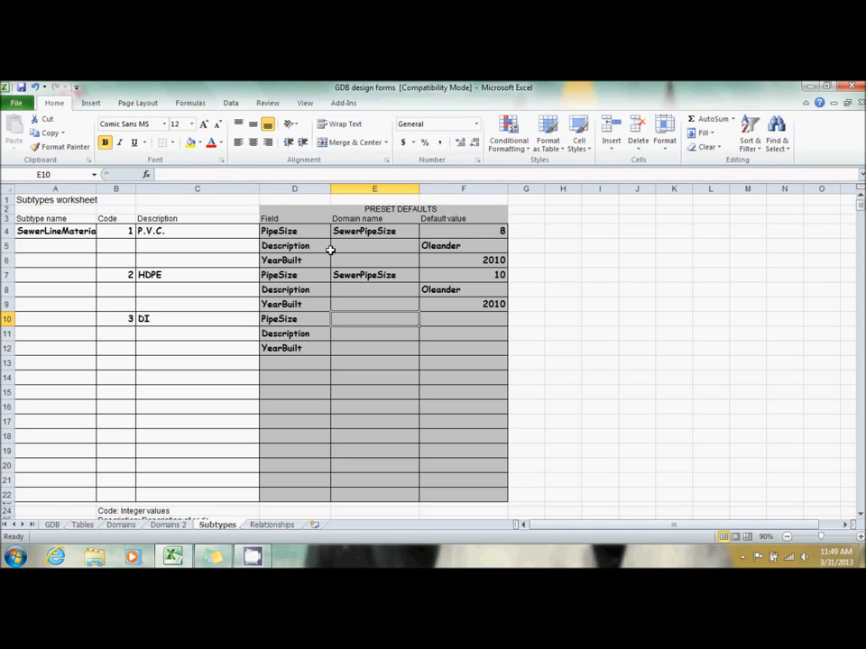
{"action": "type", "text": "sewerPipeSize"}
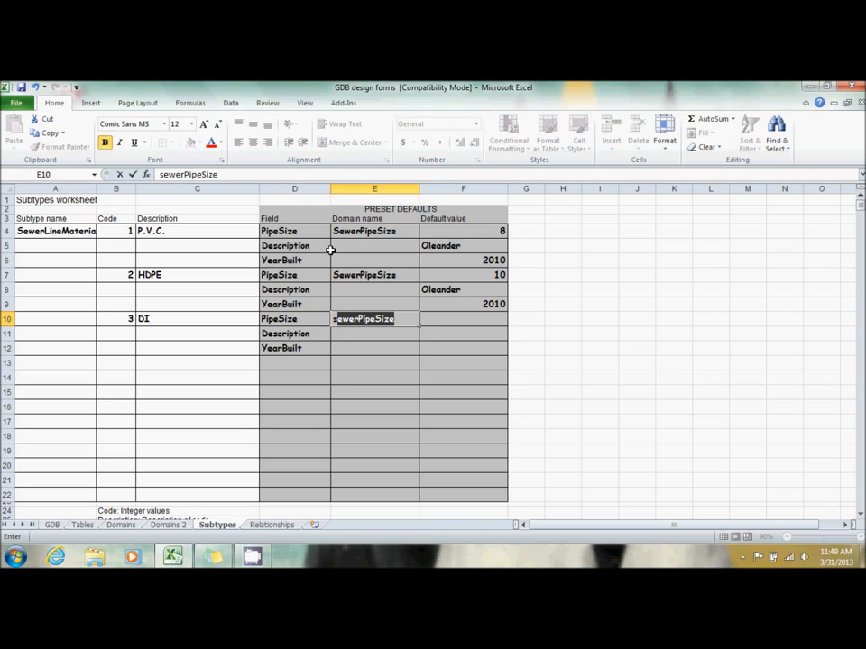
{"action": "key", "text": "Tab"}
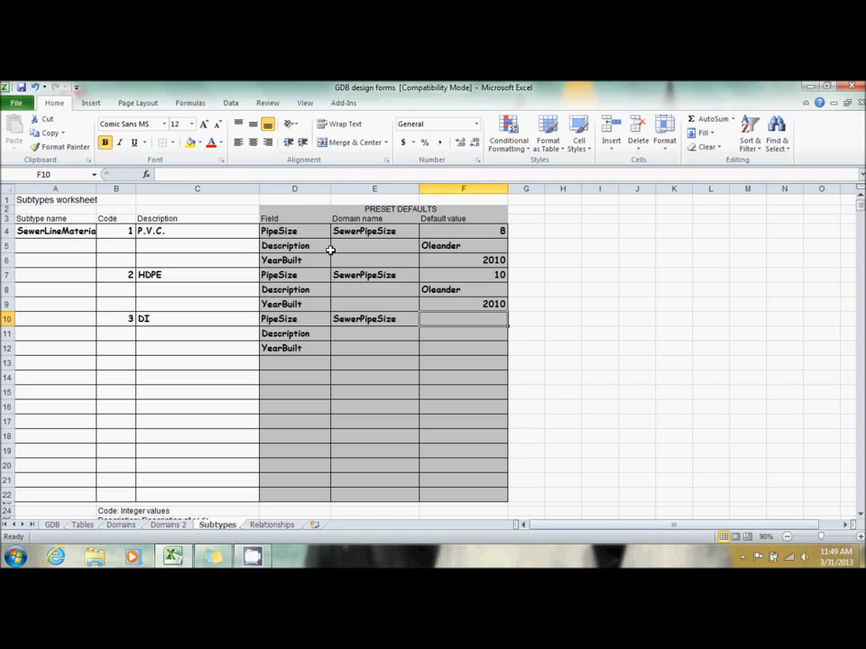
- Set the DI subtype's default values to 12 for PipeSize, Oleander for Description and 2010 for YearBuilt
{"action": "type", "text": "12"}
{"action": "key", "text": "Return"}
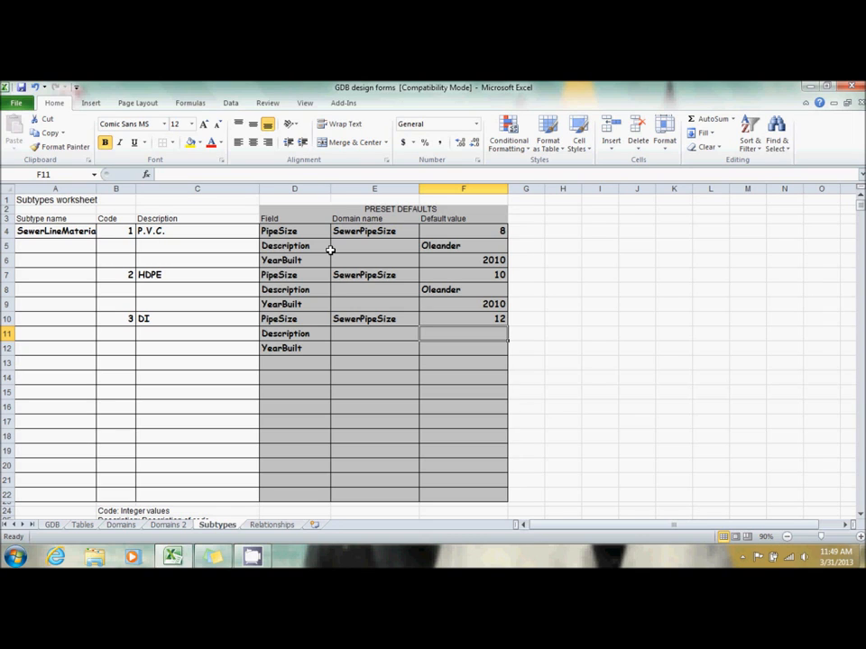
{"action": "key", "text": "Return"}
{"action": "key", "text": "Up"}
{"action": "type", "text": "O"}
{"action": "key", "text": "Return"}
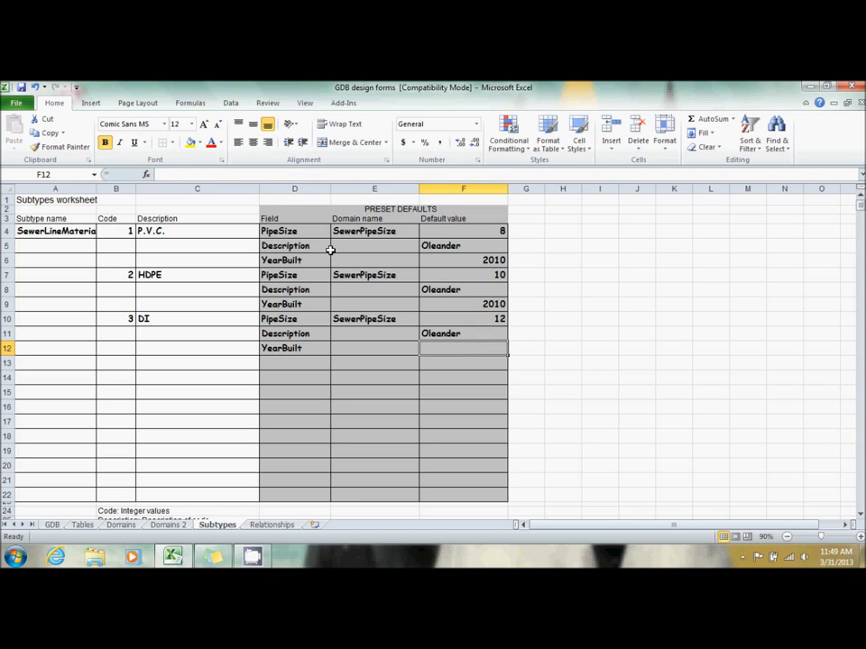
{"action": "type", "text": "2010"}
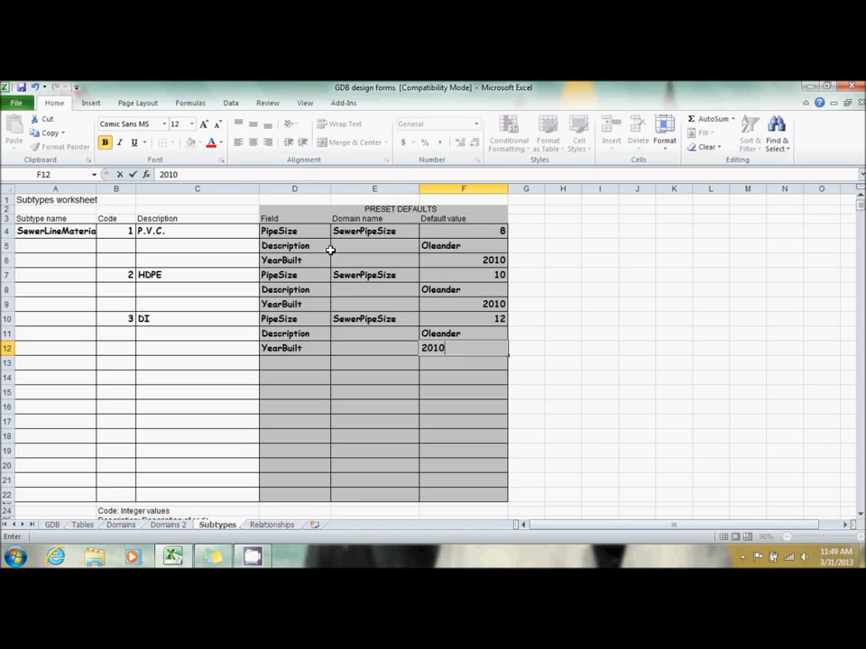
{"action": "key", "text": "Return"}
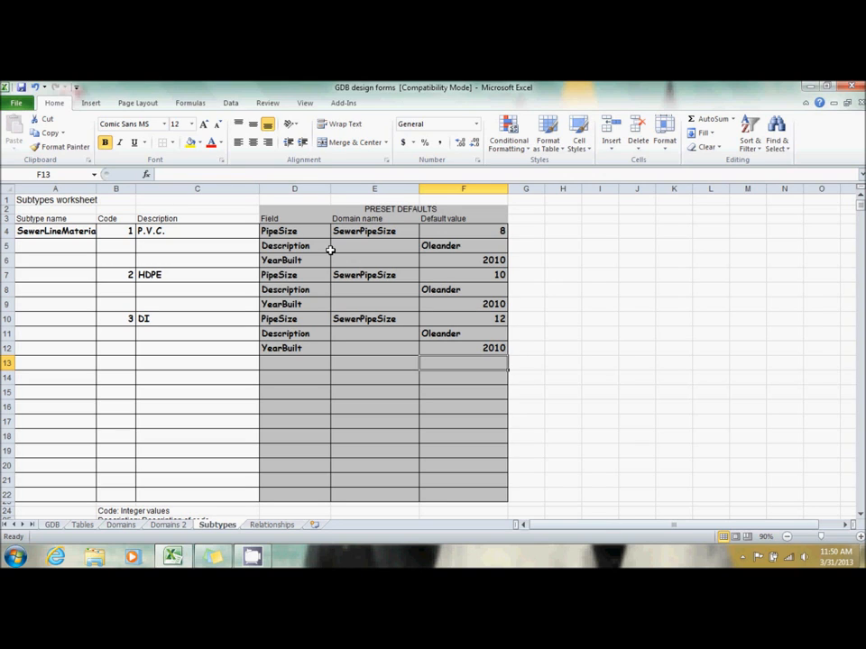
- Add subtype code 4 with the description Conc in the row below the DI entries
{"action": "key", "text": "Left"}
{"action": "key", "text": "Left"}
{"action": "key", "text": "Left"}
{"action": "key", "text": "Left"}
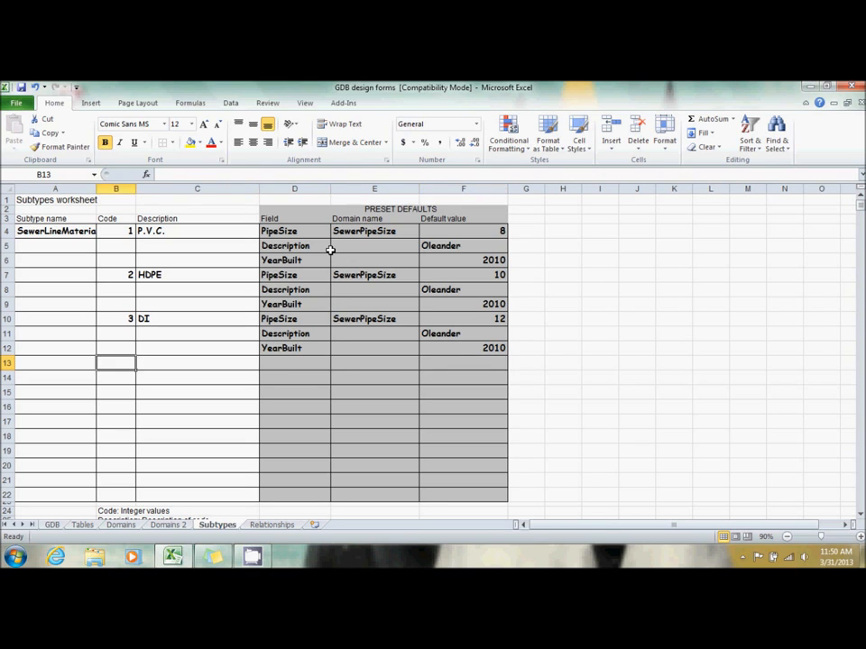
{"action": "type", "text": "4"}
{"action": "key", "text": "Tab"}
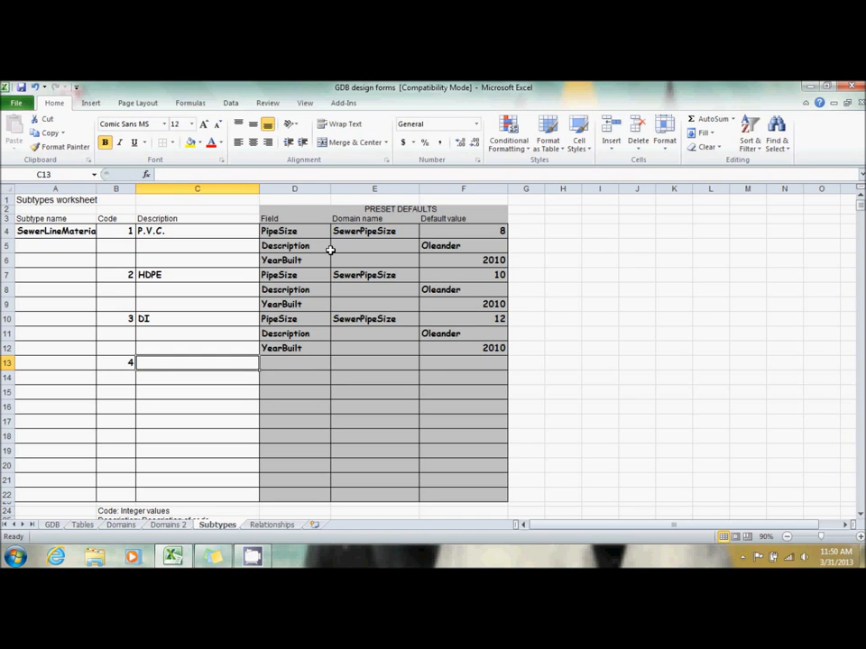
{"action": "type", "text": "Conc"}
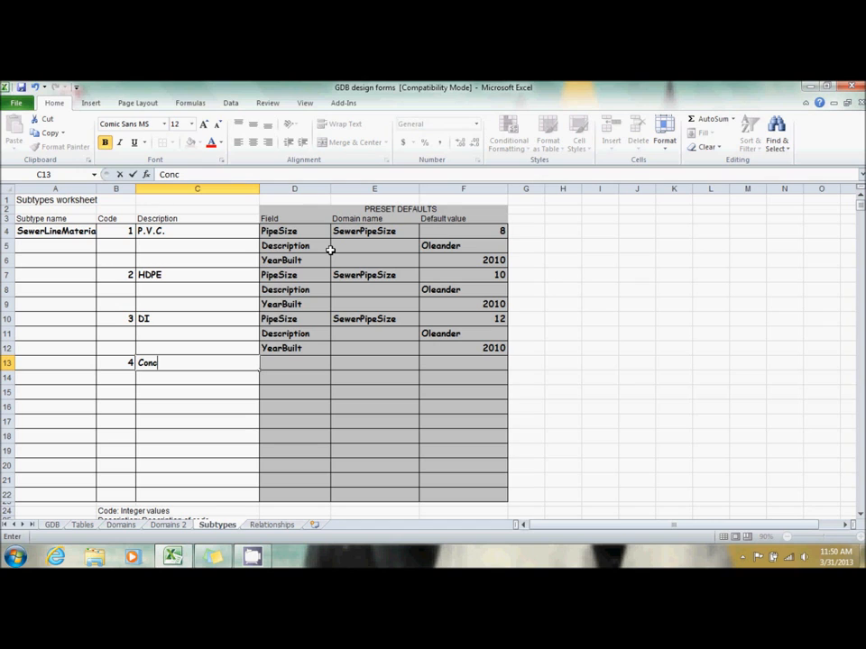
{"action": "key", "text": "Tab"}
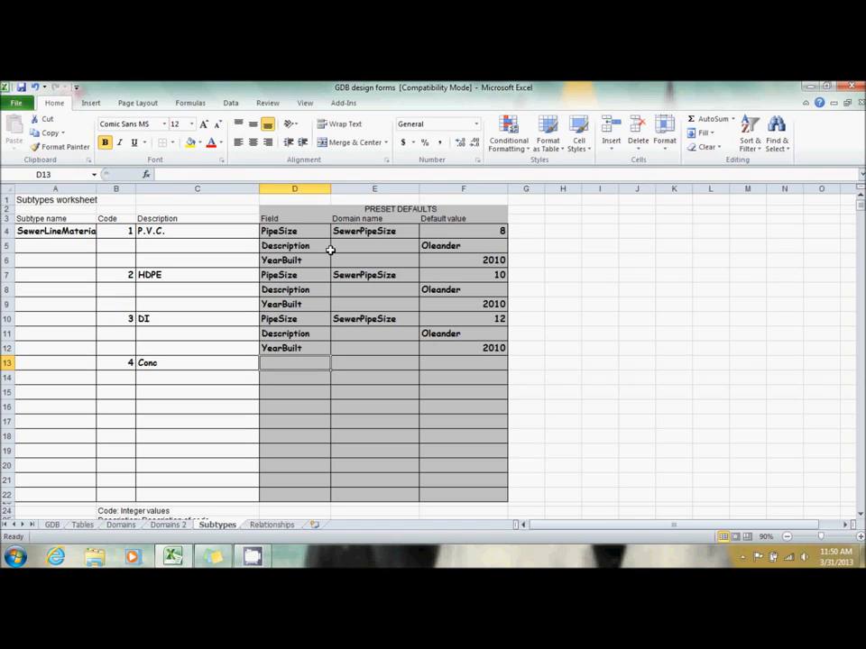
- List PipeSize, Description and YearBuilt as the preset default fields for the Conc subtype
{"action": "type", "text": "peSize"}
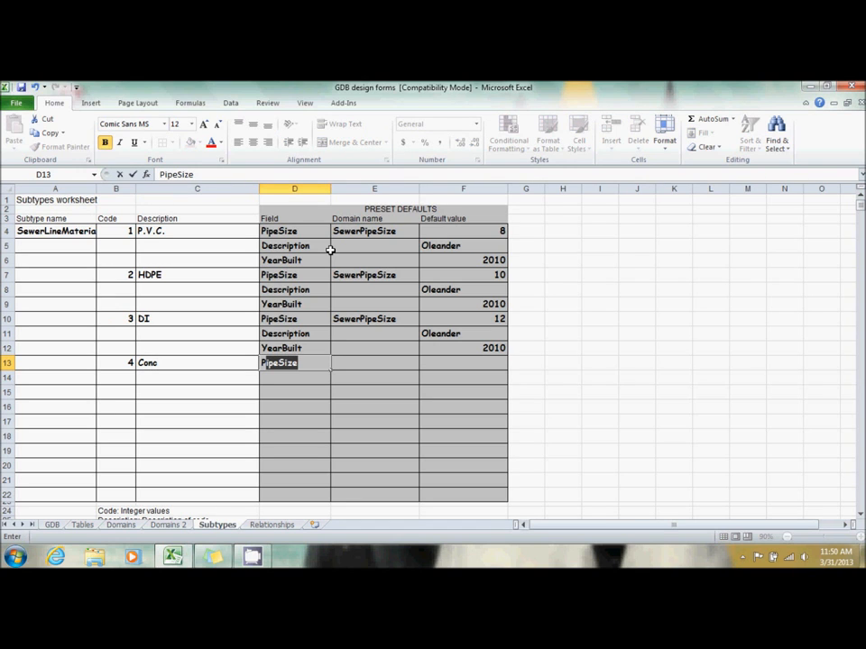
{"action": "key", "text": "Return"}
{"action": "type", "text": "description"}
{"action": "key", "text": "Return"}
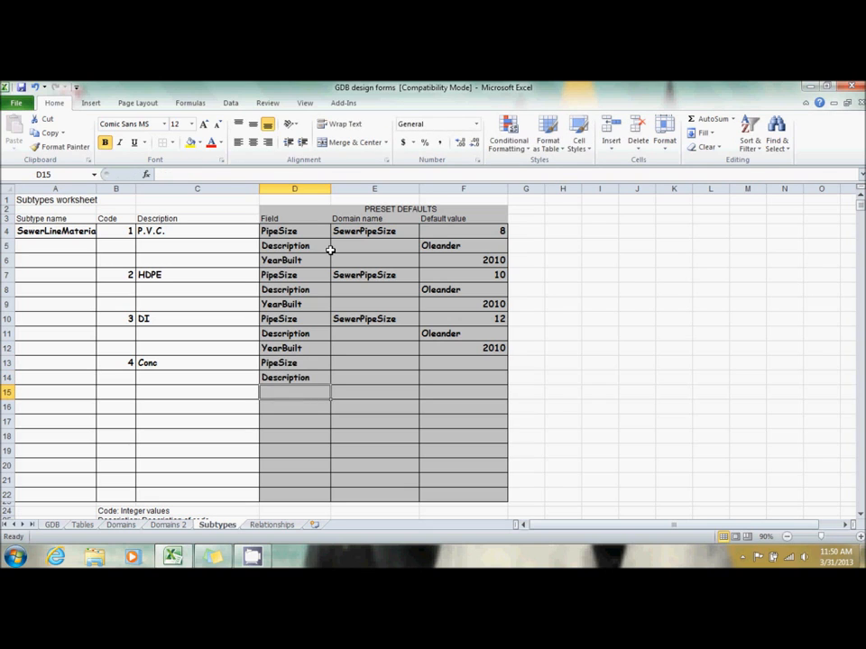
{"action": "type", "text": "yearBuilt"}
{"action": "key", "text": "Return"}
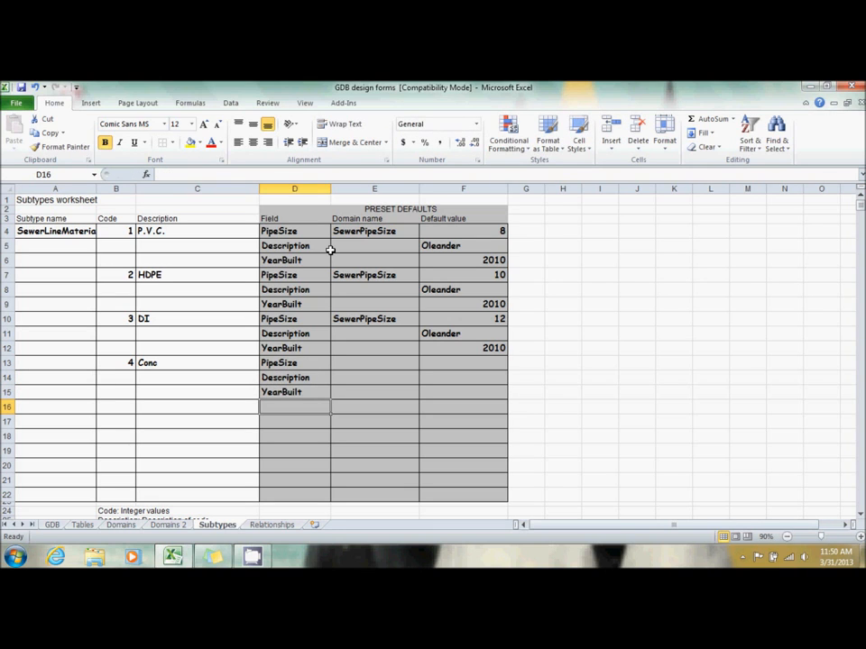
- Add subtype code 5 with the description Clay in the row below the Conc entries
{"action": "key", "text": "Right"}
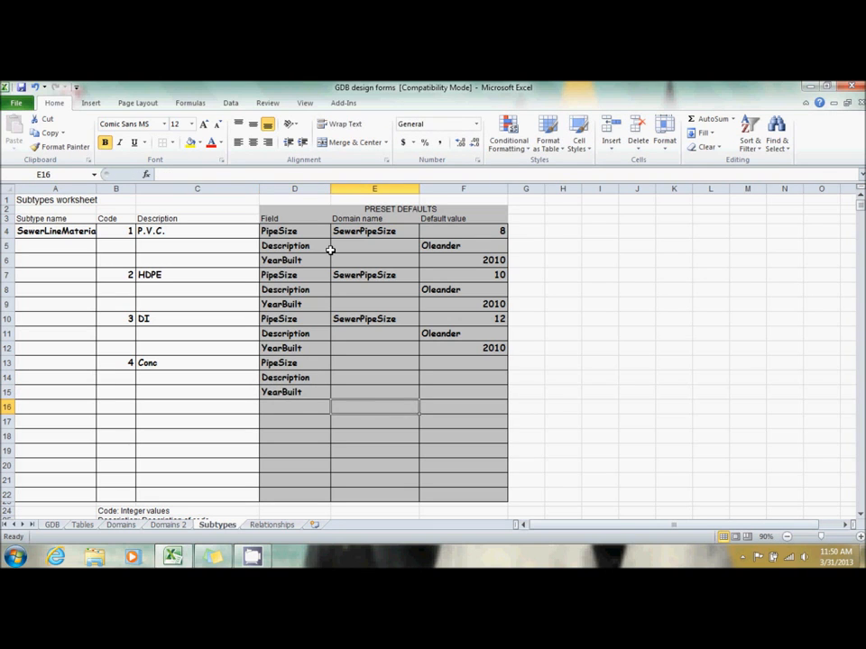
{"action": "key", "text": "Up"}
{"action": "key", "text": "Right"}
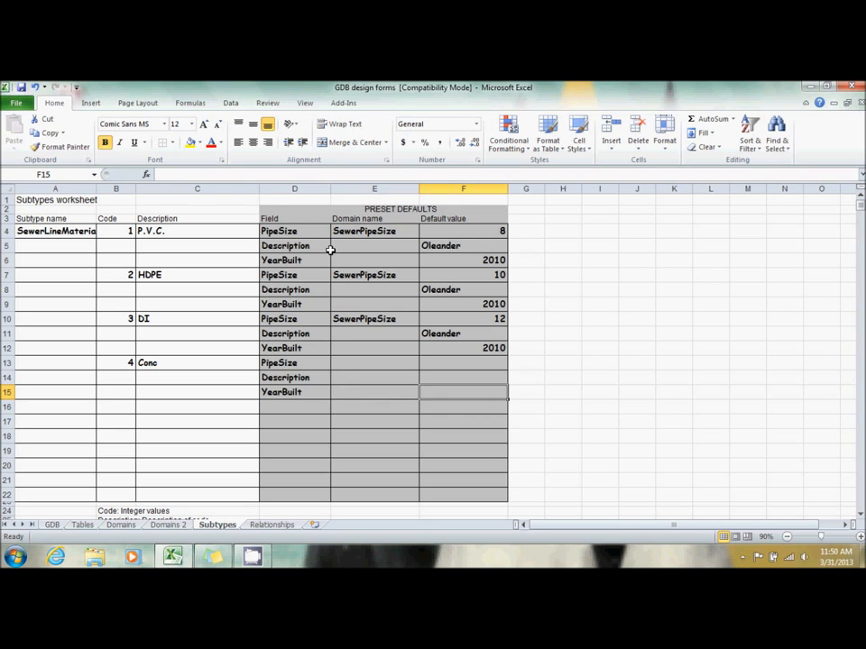
{"action": "key", "text": "Down"}
{"action": "key", "text": "Left"}
{"action": "key", "text": "Left"}
{"action": "key", "text": "Left"}
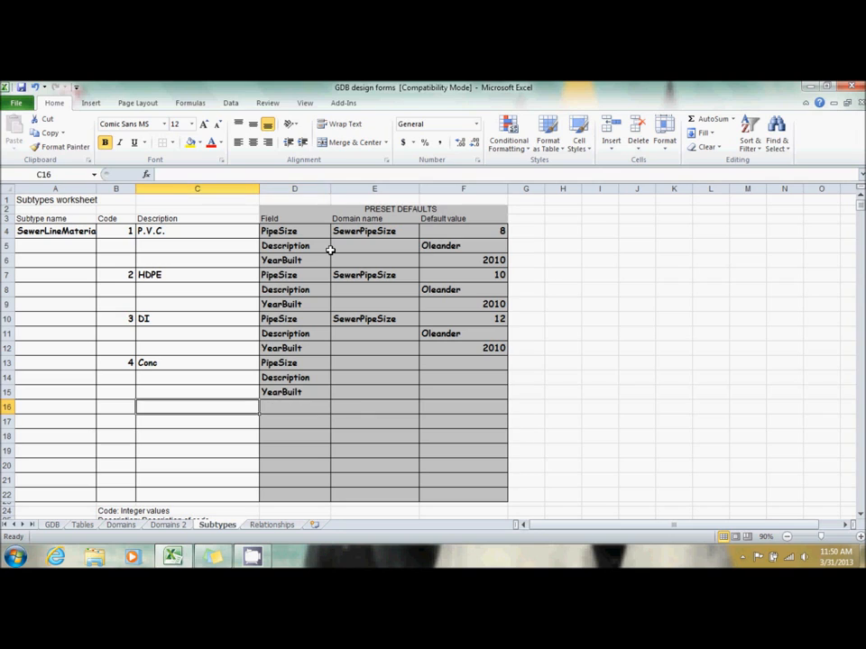
{"action": "key", "text": "Left"}
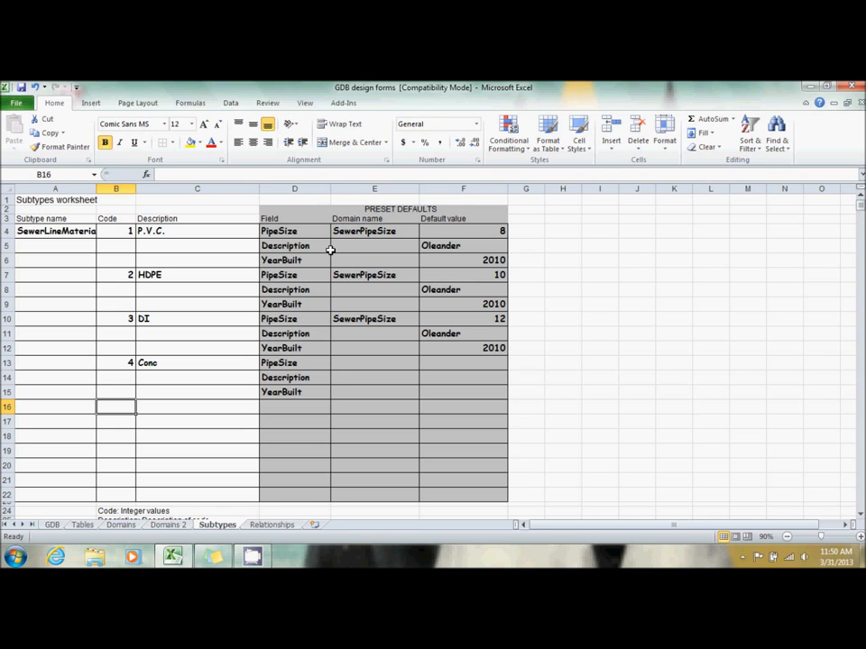
{"action": "type", "text": "5"}
{"action": "key", "text": "Tab"}
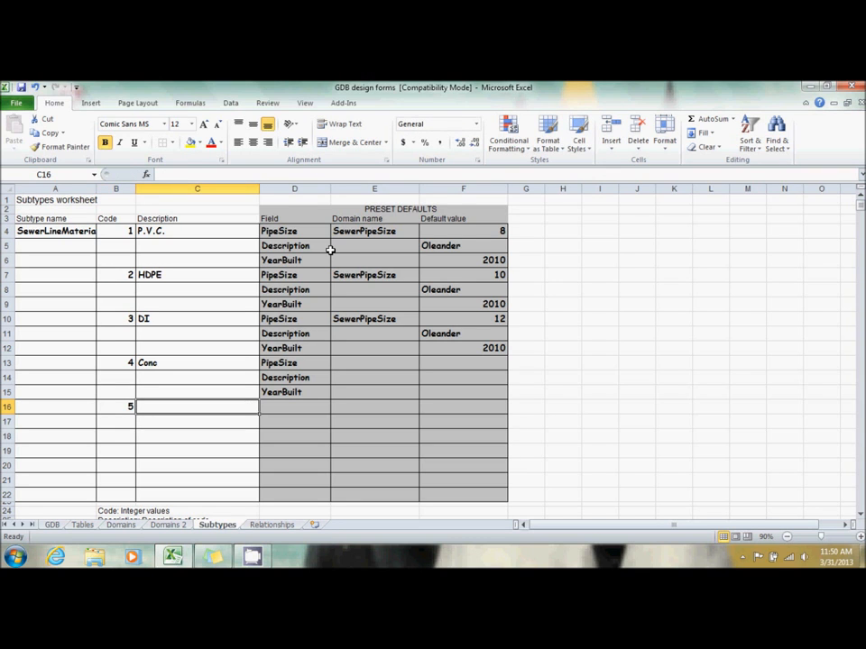
{"action": "type", "text": "Clay"}
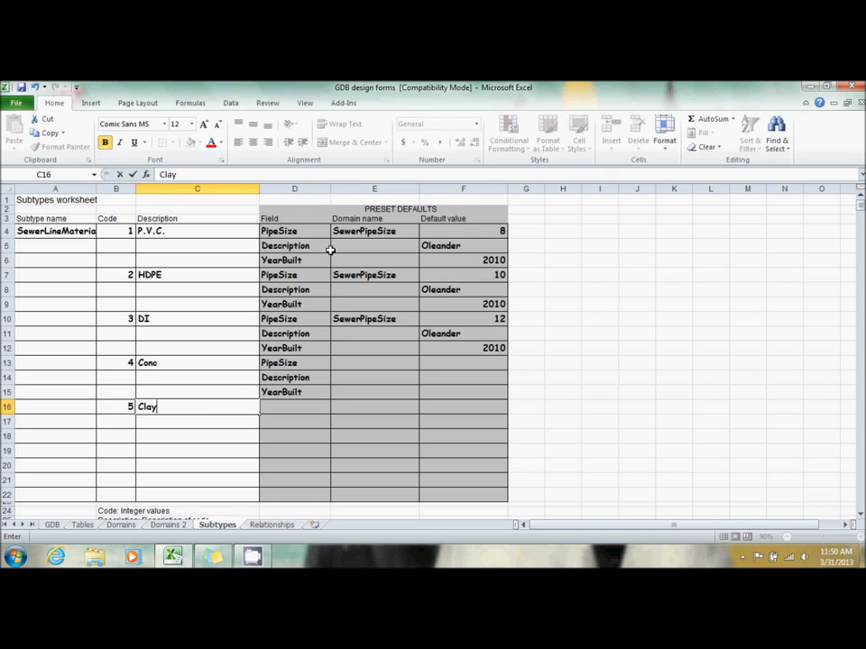
{"action": "key", "text": "Tab"}
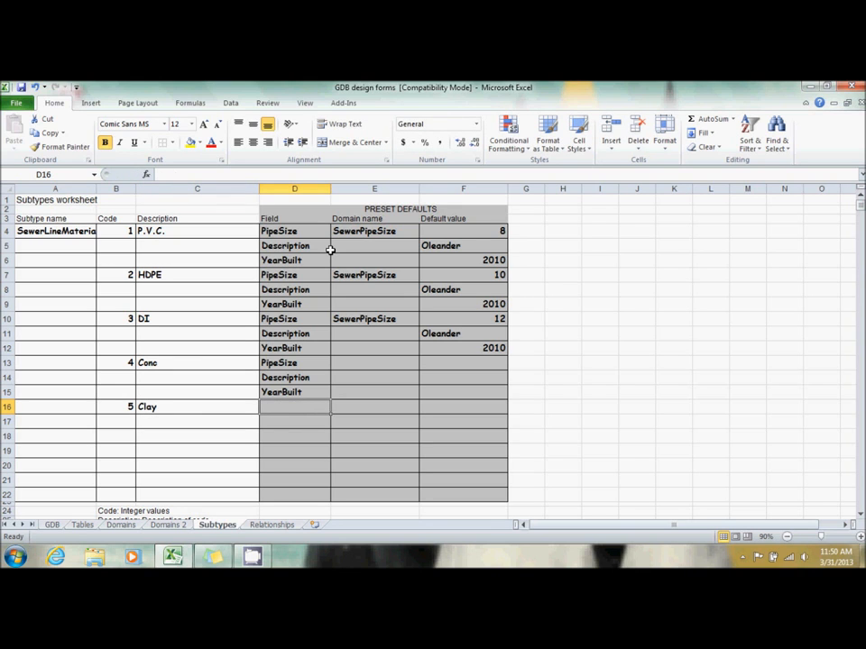
- List PipeSize, Description and YearBuilt as the preset default fields for the Clay subtype
{"action": "type", "text": "P"}
{"action": "key", "text": "Return"}
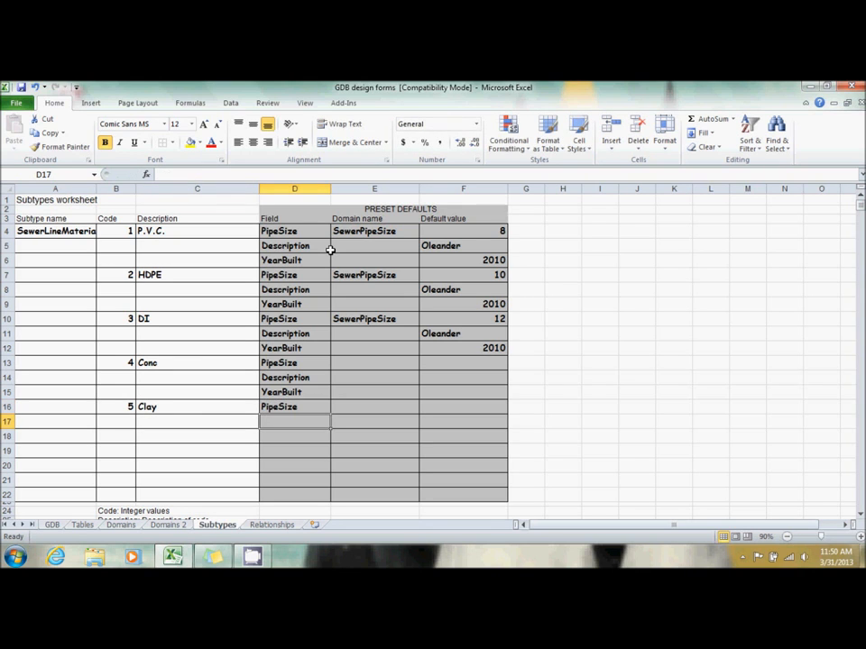
{"action": "type", "text": "d"}
{"action": "key", "text": "Return"}
{"action": "type", "text": "y"}
{"action": "key", "text": "Tab"}
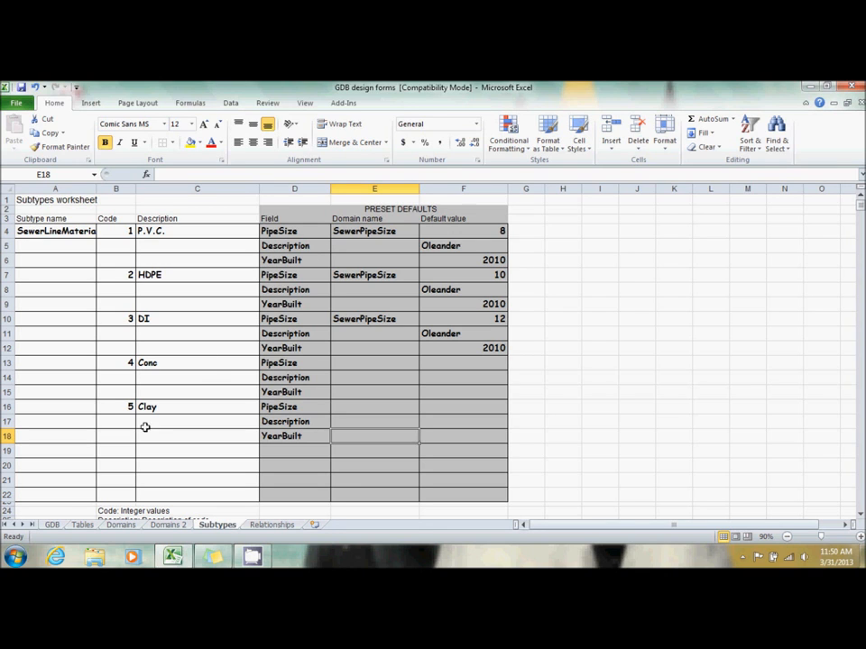
- Add a PNT feature class named SewerFixture with the alias Sewer Fixture to the GDB sheet, leaving one blank row below Interceptor
{"action": "left_click", "coordinate": [52, 525]}
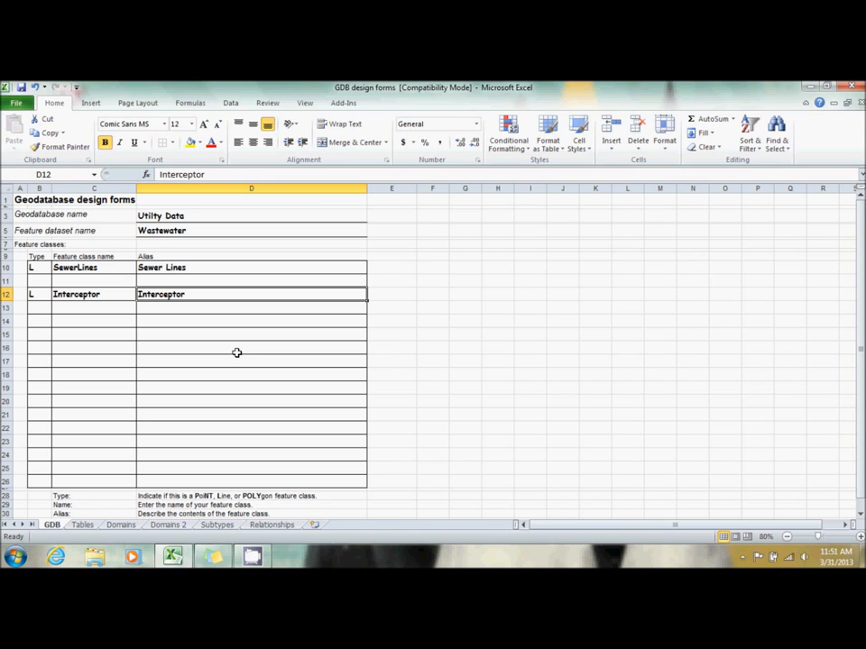
{"action": "key", "text": "Down"}
{"action": "key", "text": "Left"}
{"action": "key", "text": "Left"}
{"action": "key", "text": "Down"}
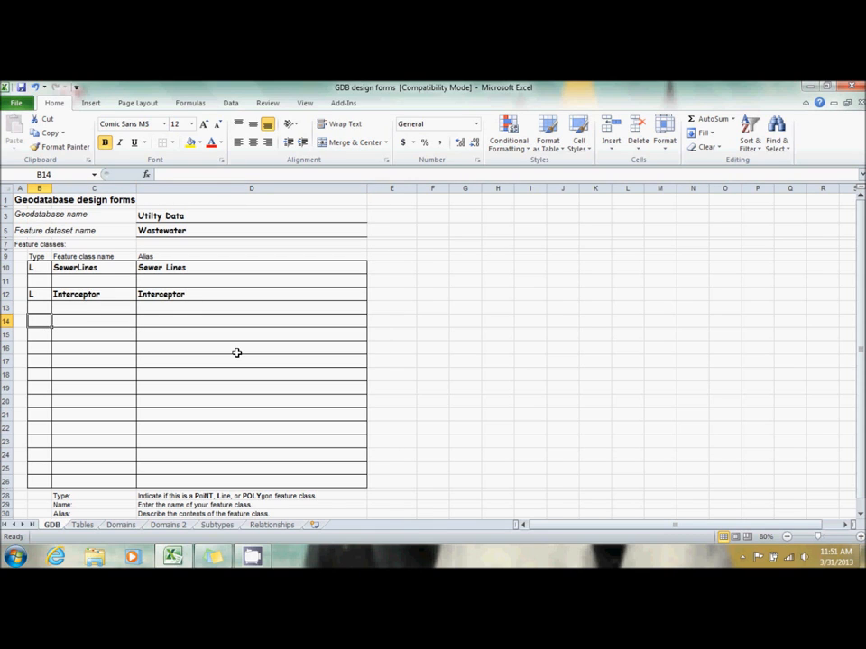
{"action": "type", "text": "PNT"}
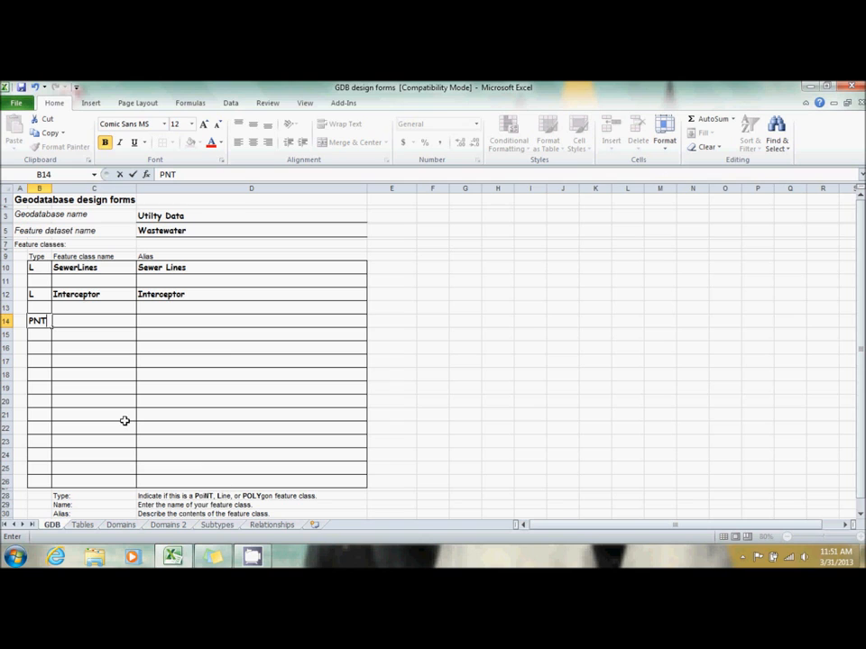
{"action": "left_click", "coordinate": [91, 318]}
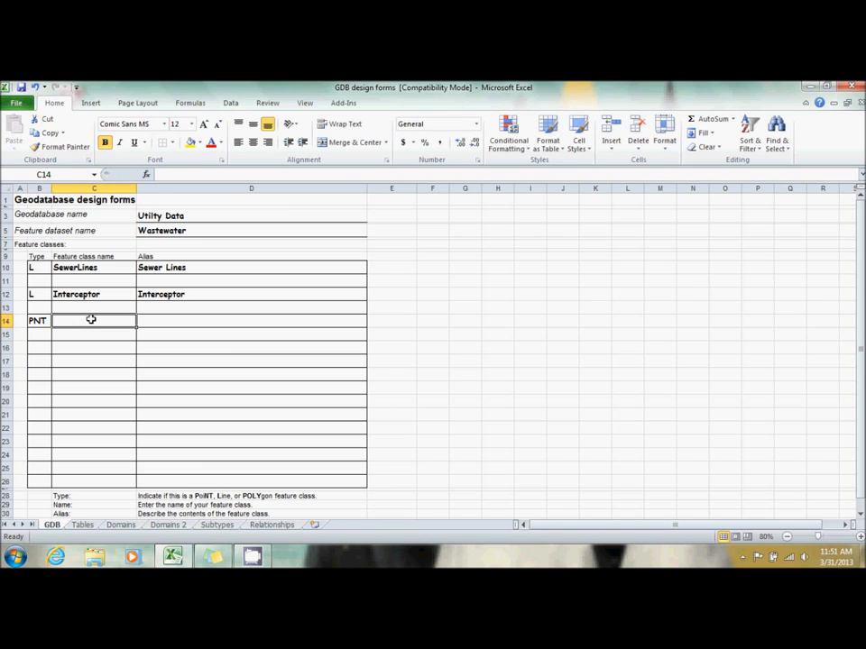
{"action": "type", "text": "Se"}
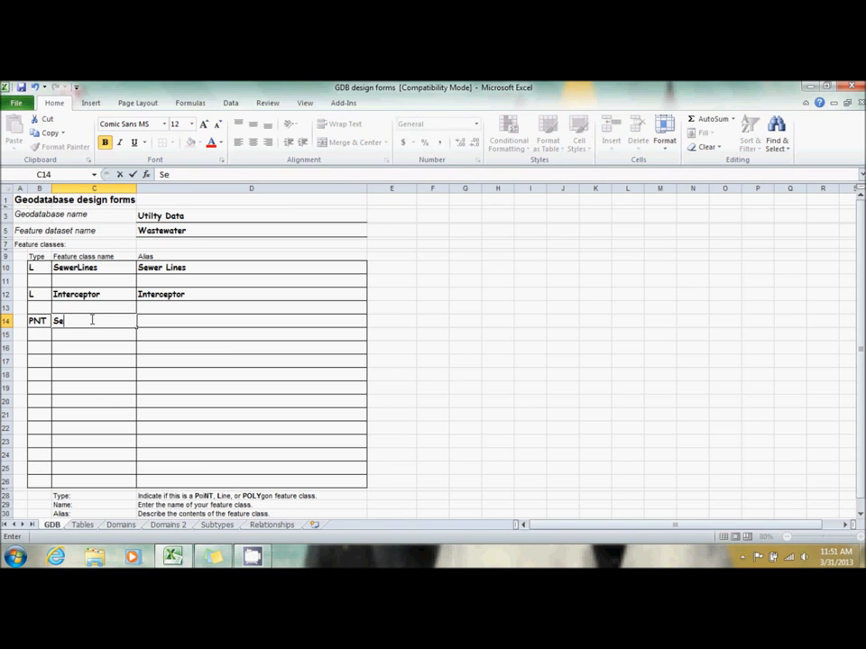
{"action": "type", "text": "werFixture"}
{"action": "key", "text": "Tab"}
{"action": "type", "text": "Sewer Fixture"}
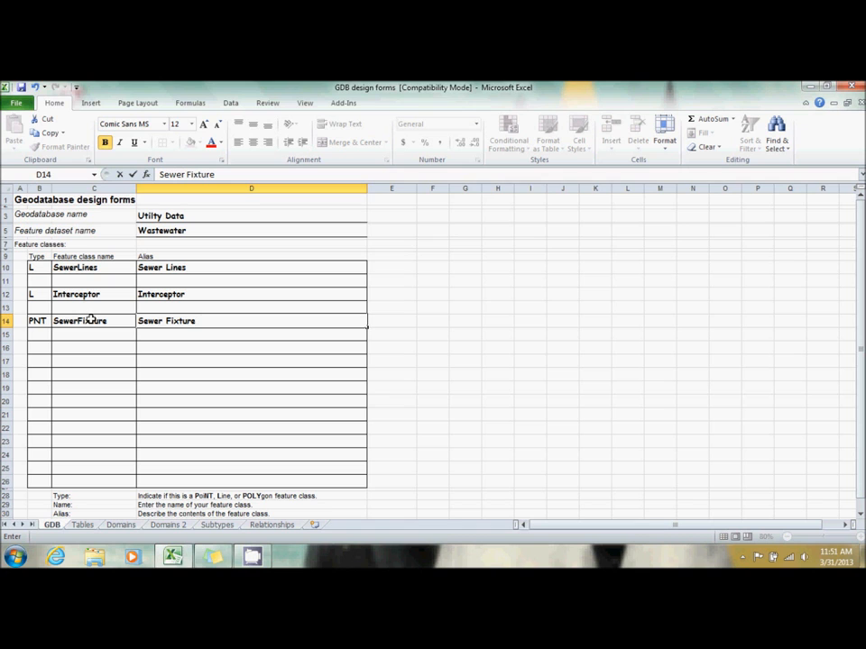
- Add SewerFixtures to the Tables sheet, one blank row below the Interceptor fields, with the field names FixType and FlowLine
{"action": "left_click", "coordinate": [80, 525]}
{"action": "left_click", "coordinate": [59, 378]}
{"action": "scroll", "coordinate": [211, 374], "scroll_direction": "down", "scroll_amount": 2}
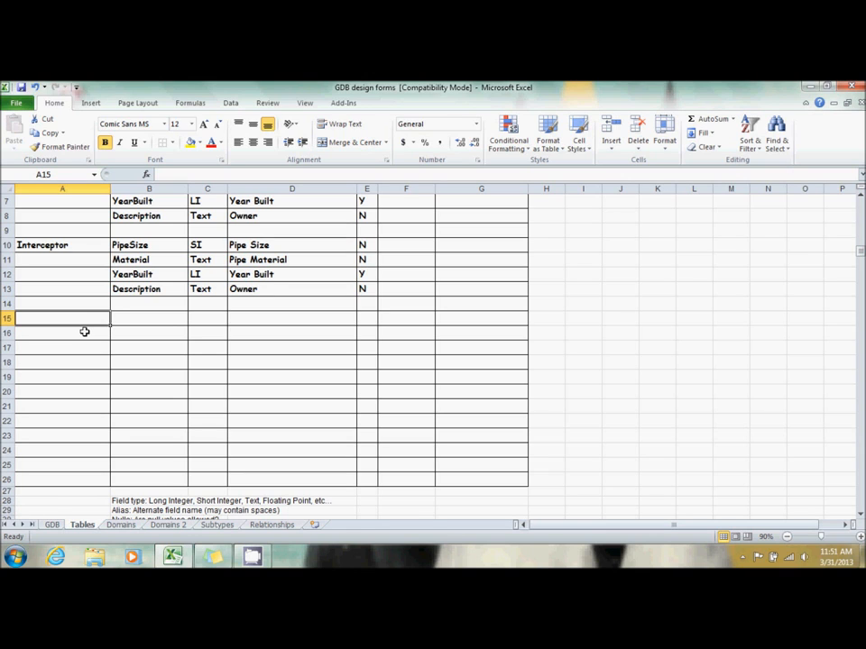
{"action": "type", "text": "Sewe"}
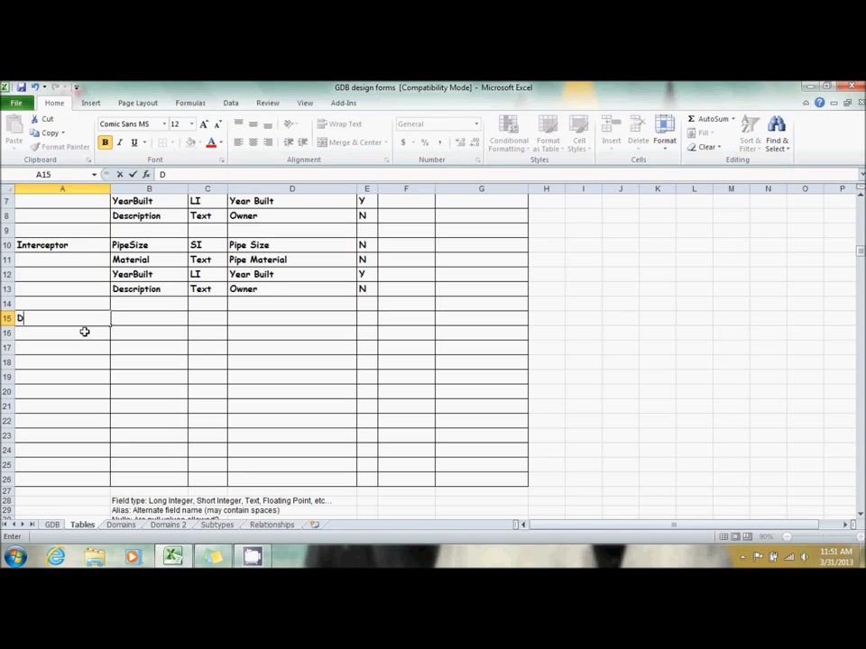
{"action": "type", "text": "rFixtures"}
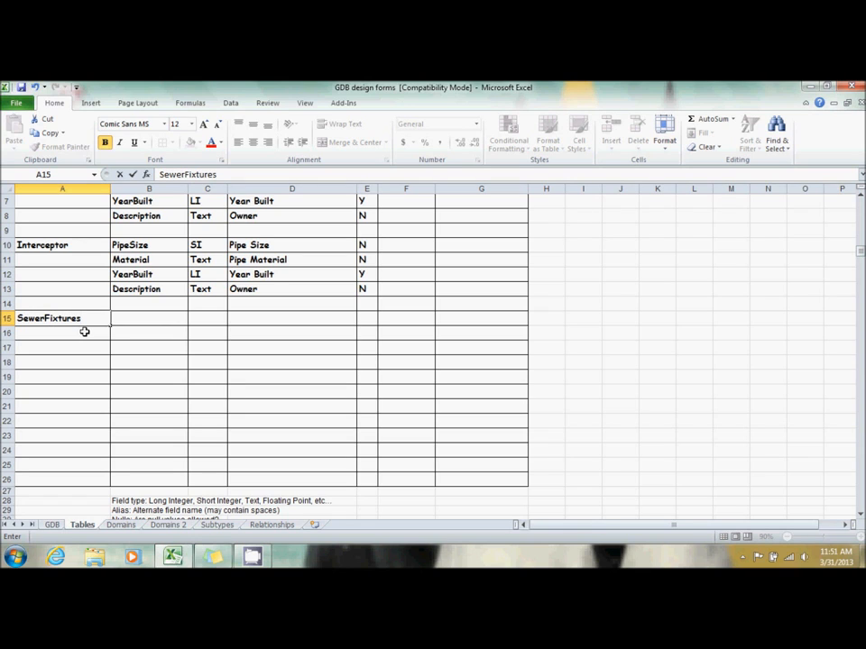
{"action": "key", "text": "Tab"}
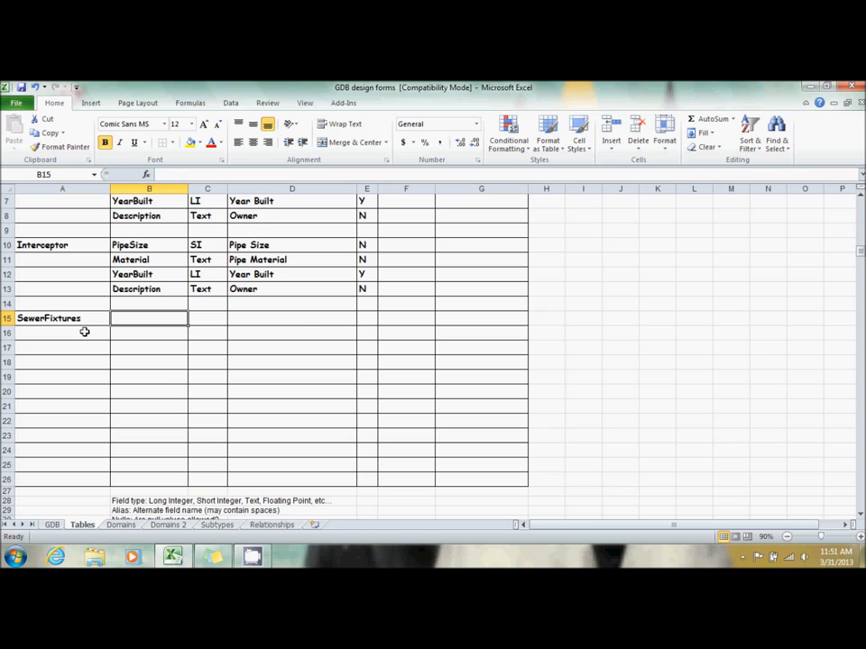
{"action": "type", "text": "Fix"}
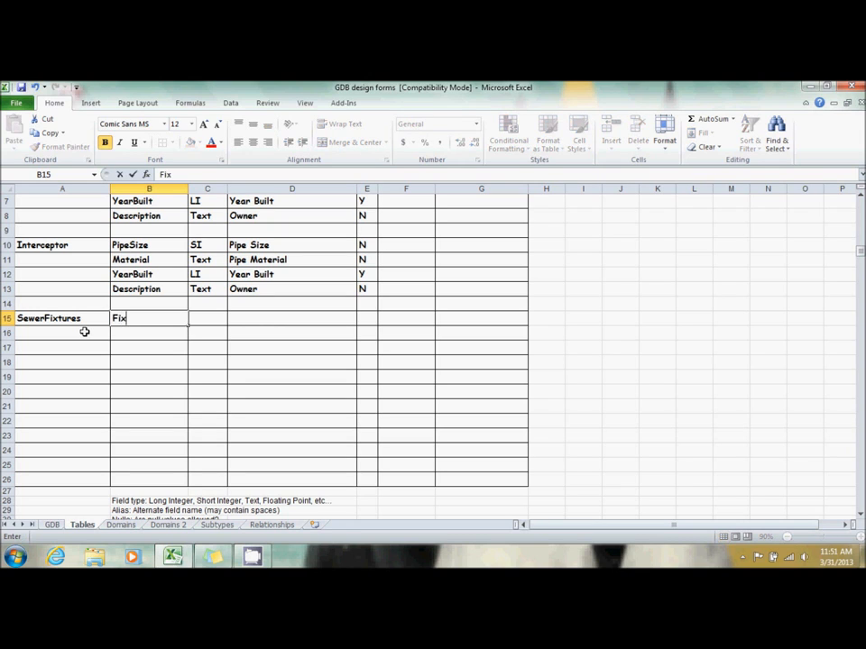
{"action": "type", "text": "Type"}
{"action": "key", "text": "Return"}
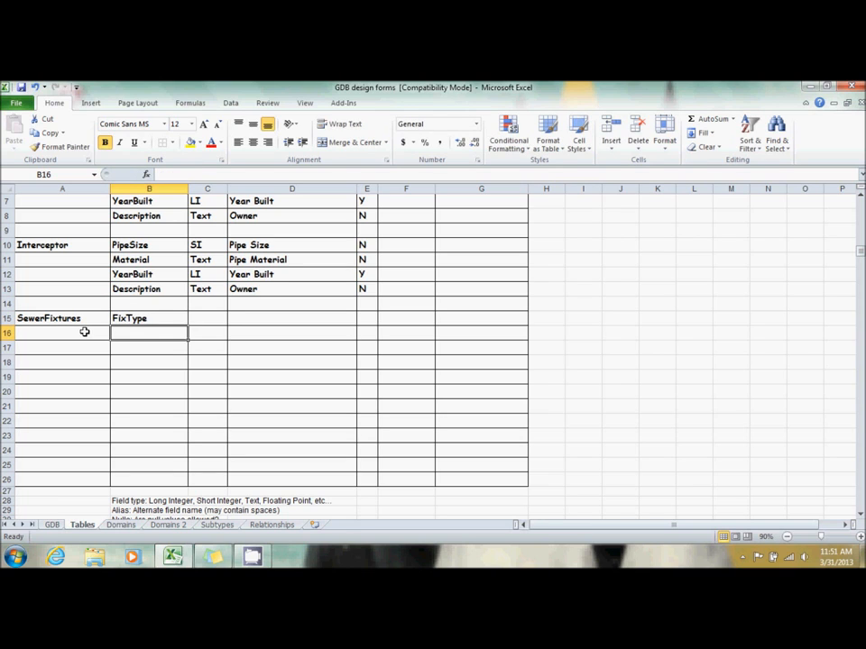
{"action": "type", "text": "FlowLine"}
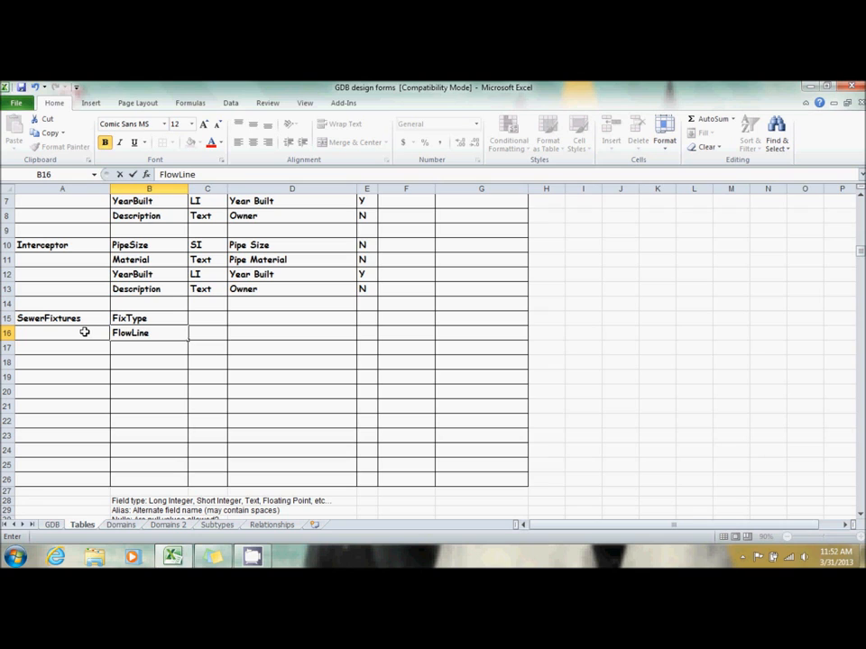
- Define the FixType field with type SI, alias Fixture Type and N for allowing nulls
{"action": "key", "text": "Up"}
{"action": "key", "text": "Right"}
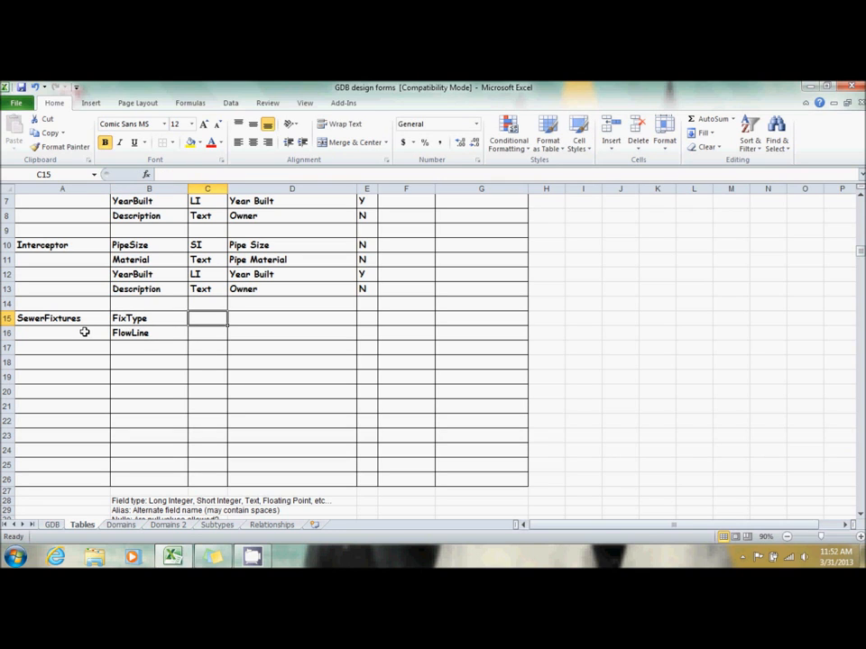
{"action": "type", "text": "SI"}
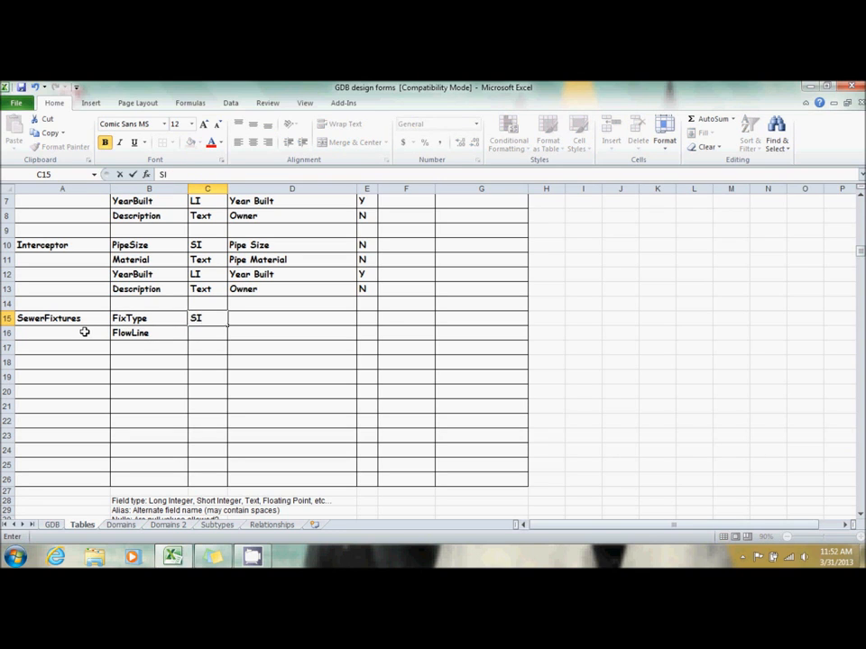
{"action": "key", "text": "Right"}
{"action": "type", "text": "Fis"}
{"action": "key", "text": "BackSpace"}
{"action": "type", "text": "xture"}
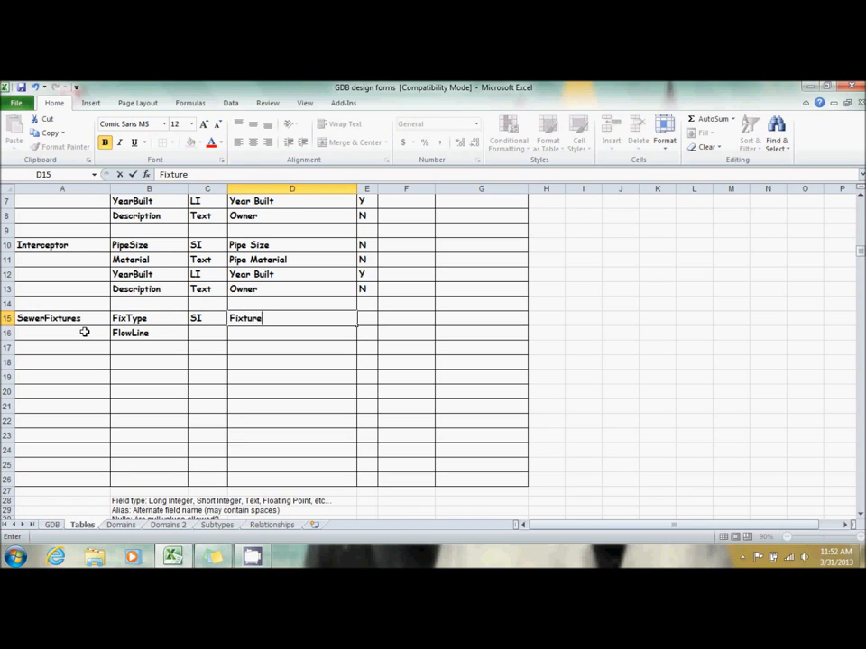
{"action": "type", "text": " Type"}
{"action": "key", "text": "Tab"}
{"action": "type", "text": "N"}
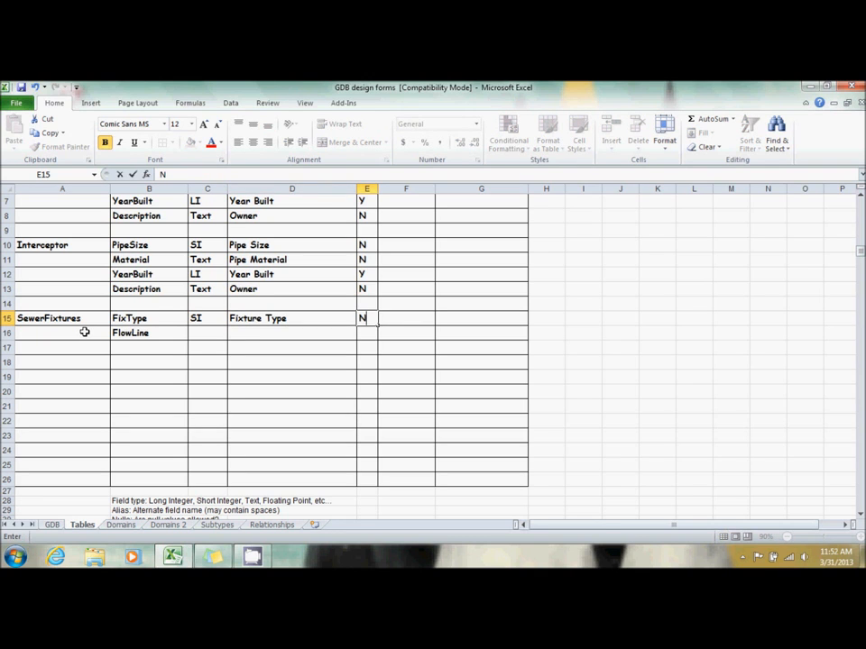
{"action": "key", "text": "Return"}
- Give the FlowLine field the type Float and the alias Flow Line Elevation
{"action": "key", "text": "Left"}
{"action": "key", "text": "Left"}
{"action": "key", "text": "Left"}
{"action": "key", "text": "Right"}
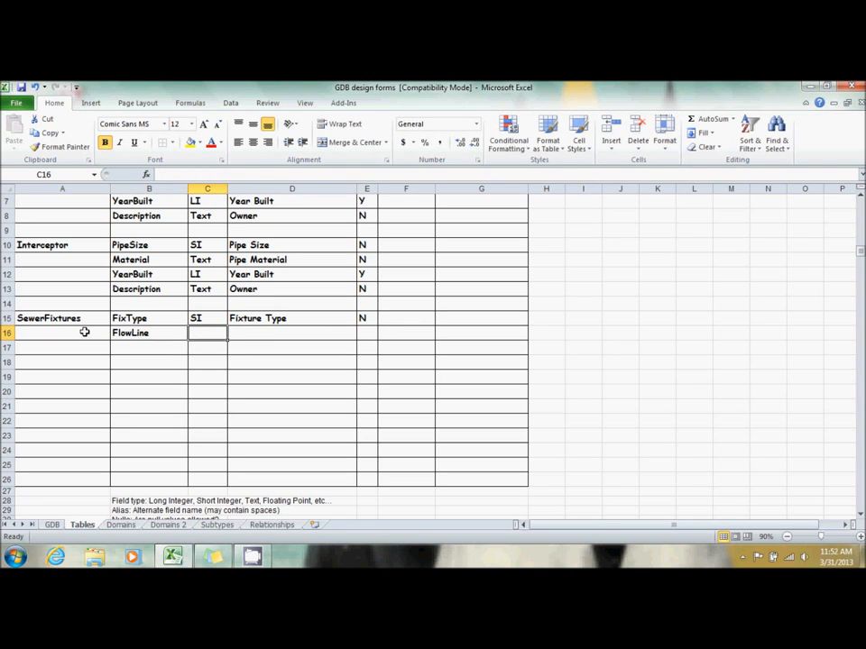
{"action": "type", "text": "Float"}
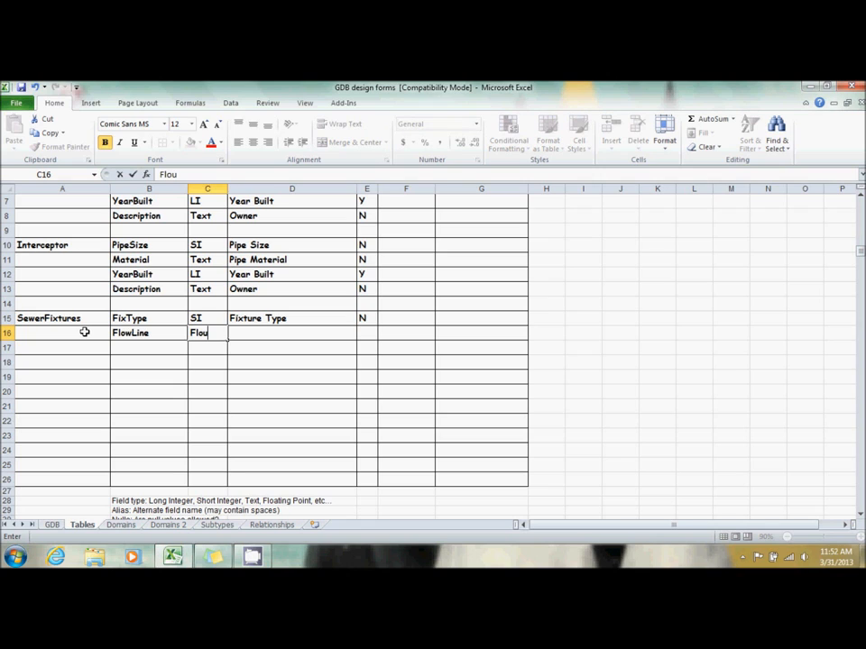
{"action": "key", "text": "Tab"}
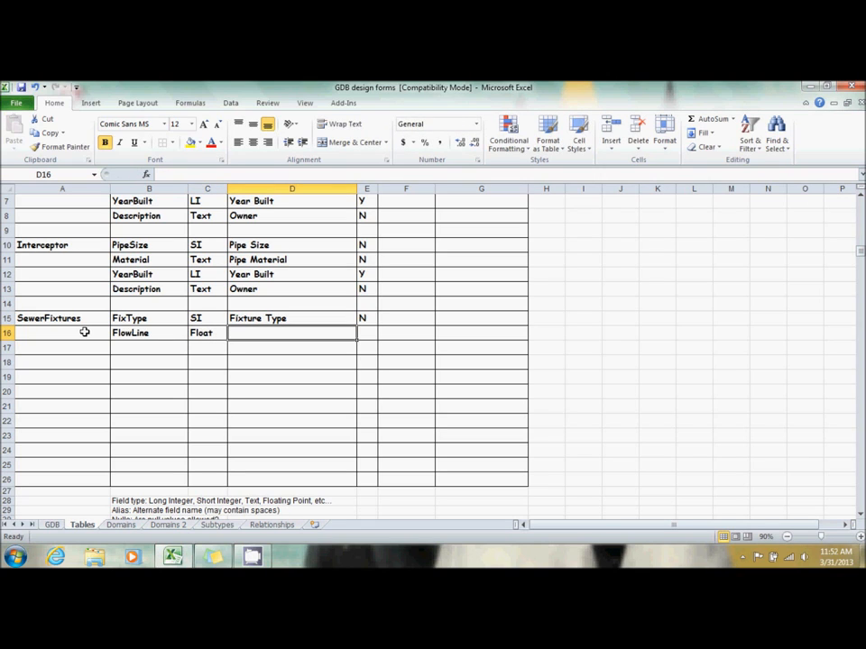
{"action": "type", "text": "Flow Line Elv"}
{"action": "key", "text": "BackSpace"}
{"action": "type", "text": "evation"}
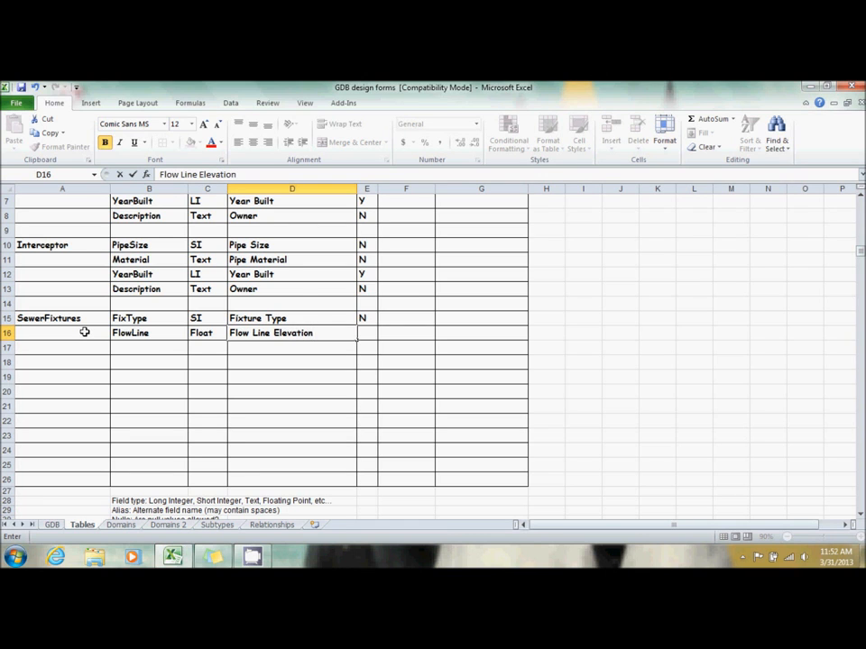
{"action": "scroll", "coordinate": [283, 350], "scroll_direction": "up", "scroll_amount": 2}
{"action": "scroll", "coordinate": [282, 350], "scroll_direction": "down", "scroll_amount": 1}
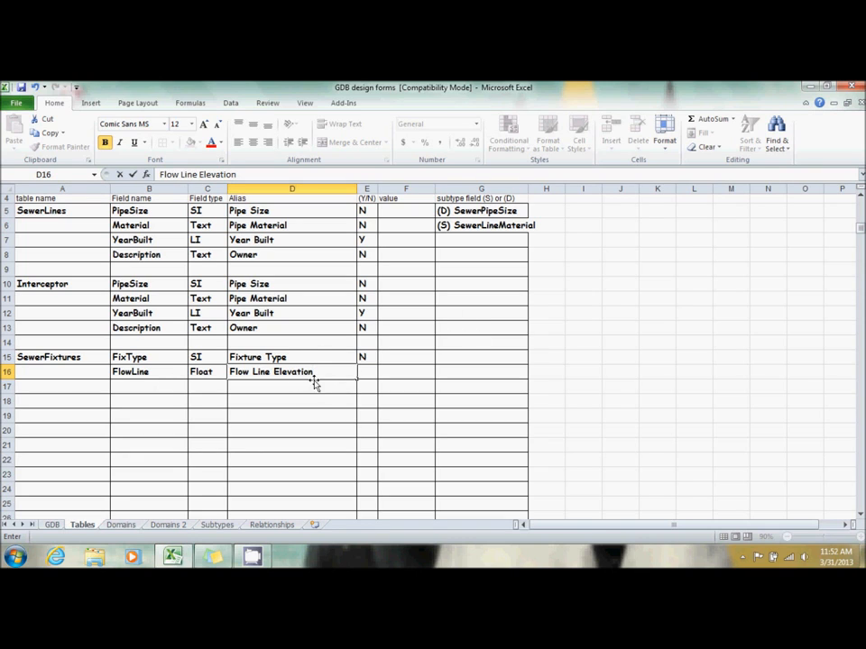
{"action": "left_click", "coordinate": [365, 377]}
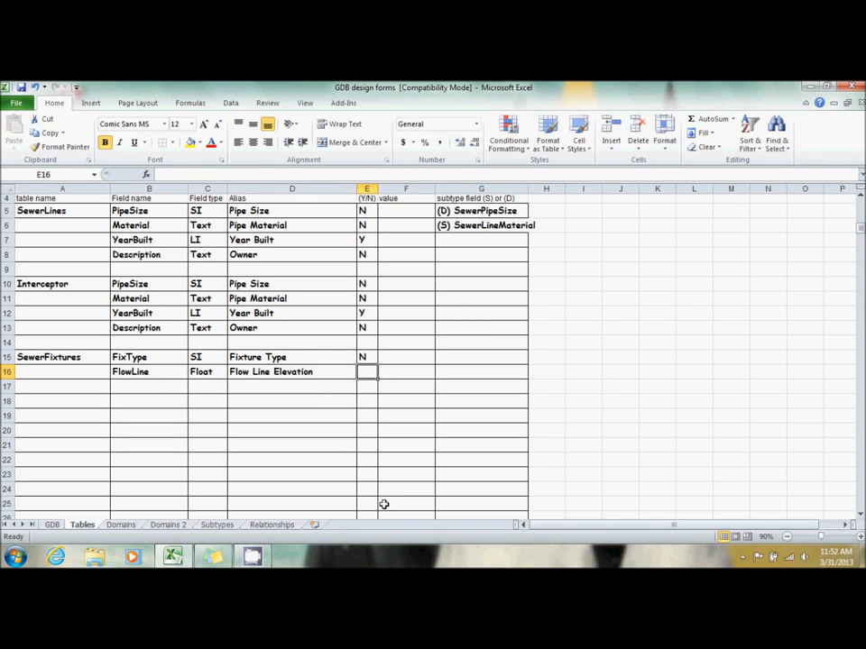
- Set FlowLine's allow-nulls value to Y and add a field named RimElev in the row below it
{"action": "type", "text": "Y"}
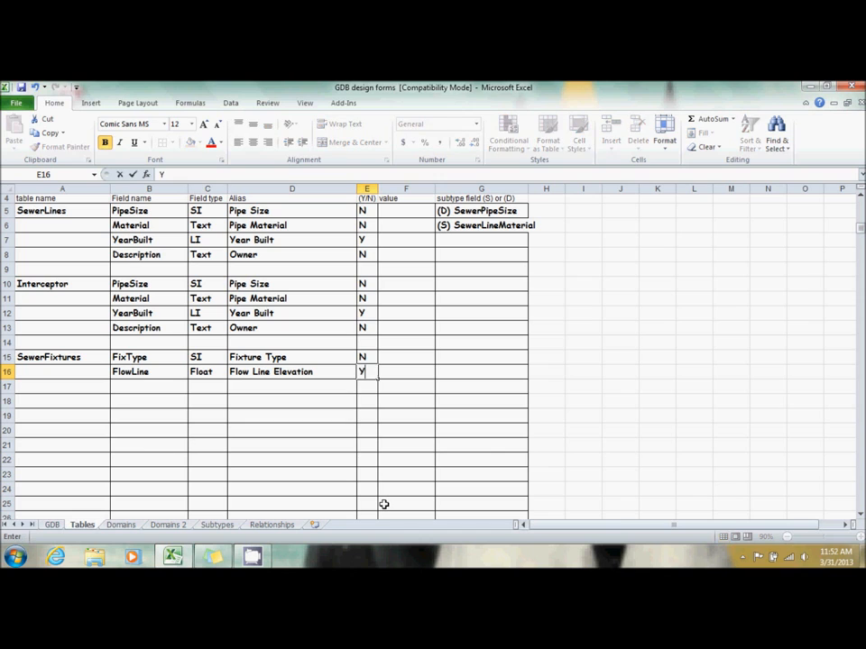
{"action": "key", "text": "Return"}
{"action": "key", "text": "Left"}
{"action": "key", "text": "Left"}
{"action": "key", "text": "Left"}
{"action": "type", "text": "Rim"}
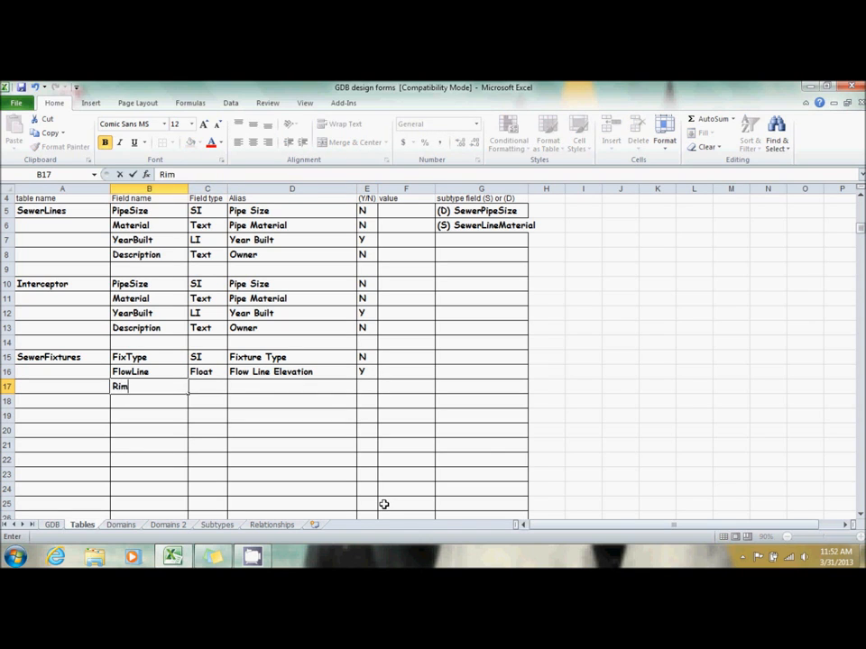
{"action": "type", "text": "Elev"}
{"action": "key", "text": "Tab"}
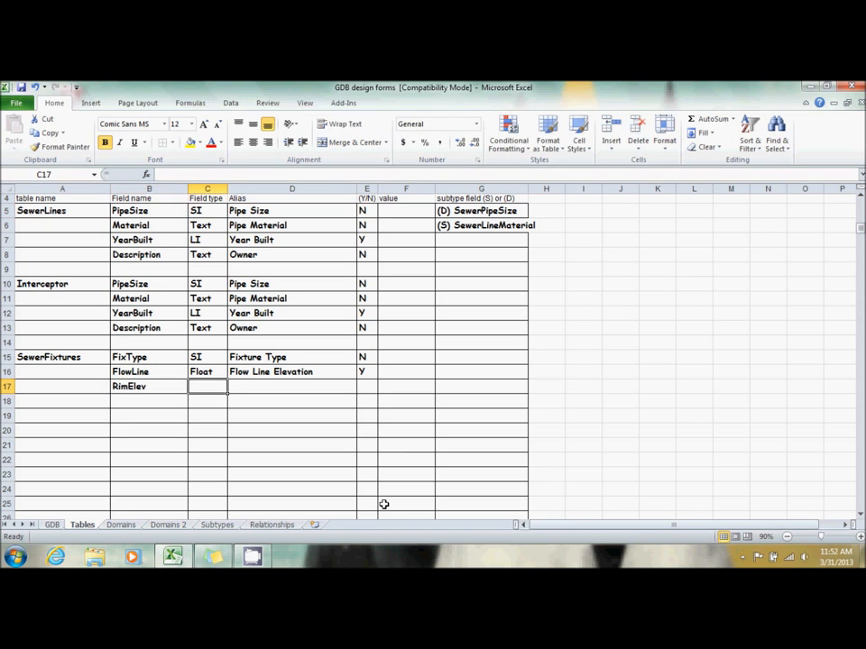
- Define the RimElev field with type Float, alias Rim Elevation and Y for allowing nulls
{"action": "type", "text": "F"}
{"action": "key", "text": "Tab"}
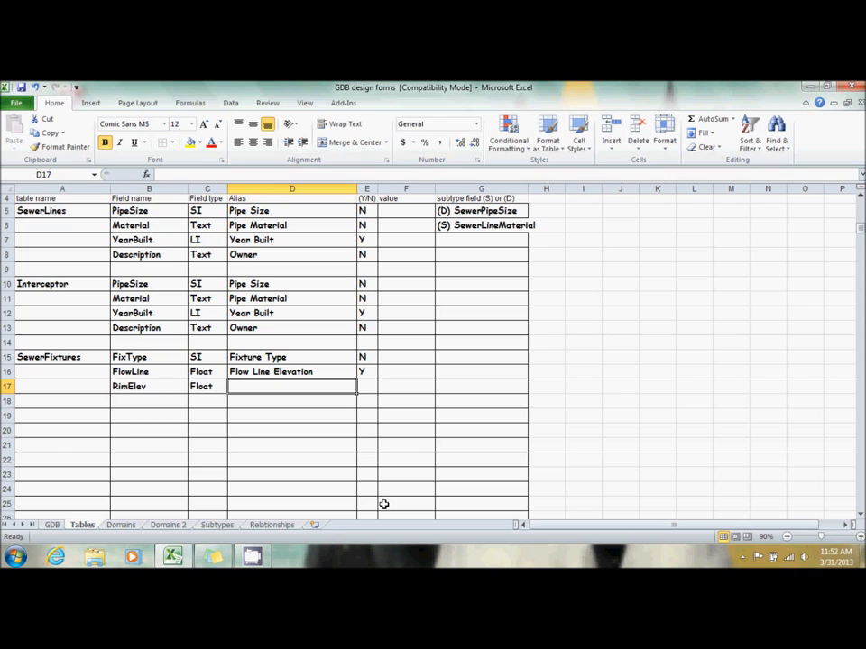
{"action": "type", "text": "Rim Elv"}
{"action": "type", "text": "vation"}
{"action": "key", "text": "Tab"}
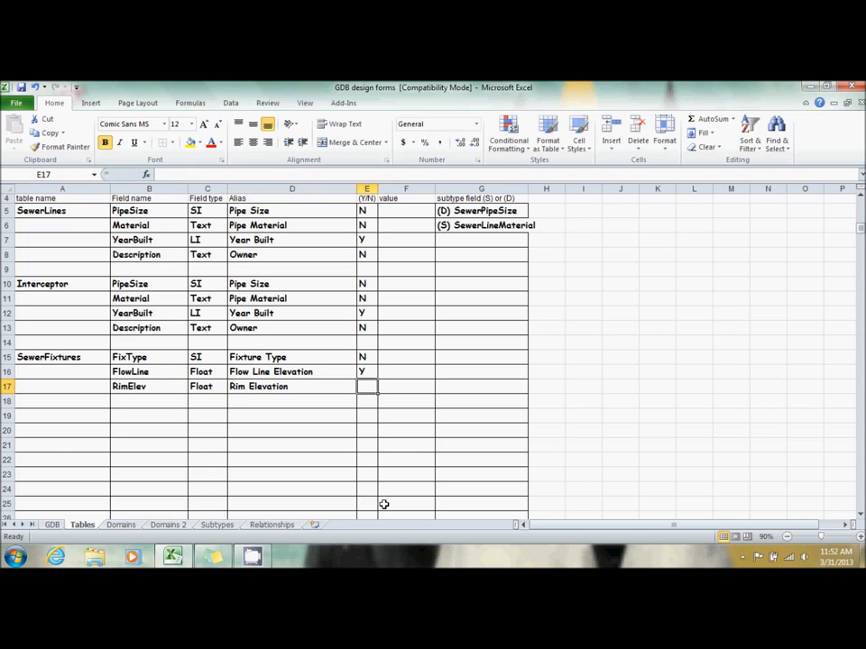
{"action": "type", "text": "Y"}
{"action": "key", "text": "Return"}
- Add a Depth field below RimElev with type Float, alias Depth from Surface and Y for allowing nulls
{"action": "key", "text": "Left"}
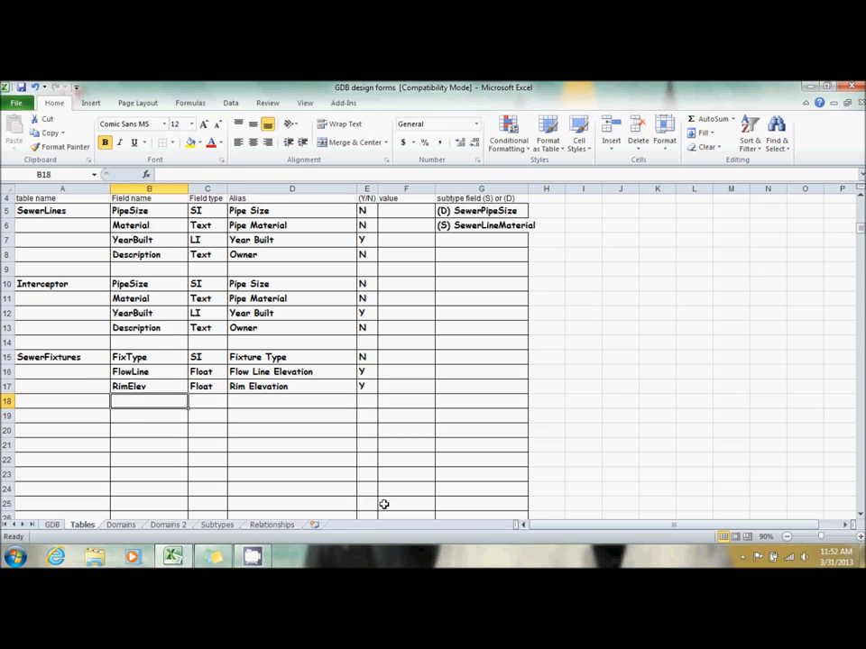
{"action": "type", "text": "Depth"}
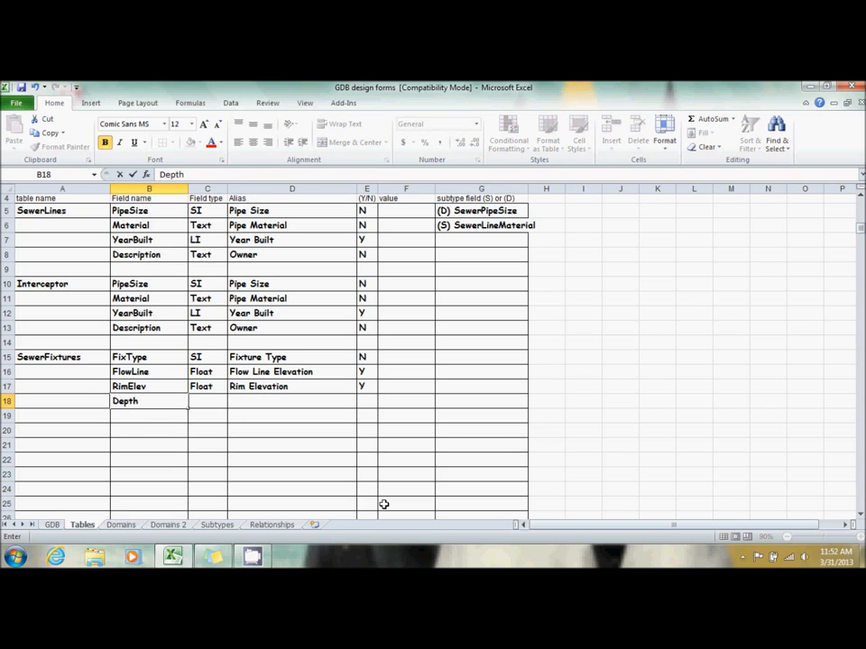
{"action": "key", "text": "Tab"}
{"action": "type", "text": "Float"}
{"action": "key", "text": "Tab"}
{"action": "type", "text": "Dept"}
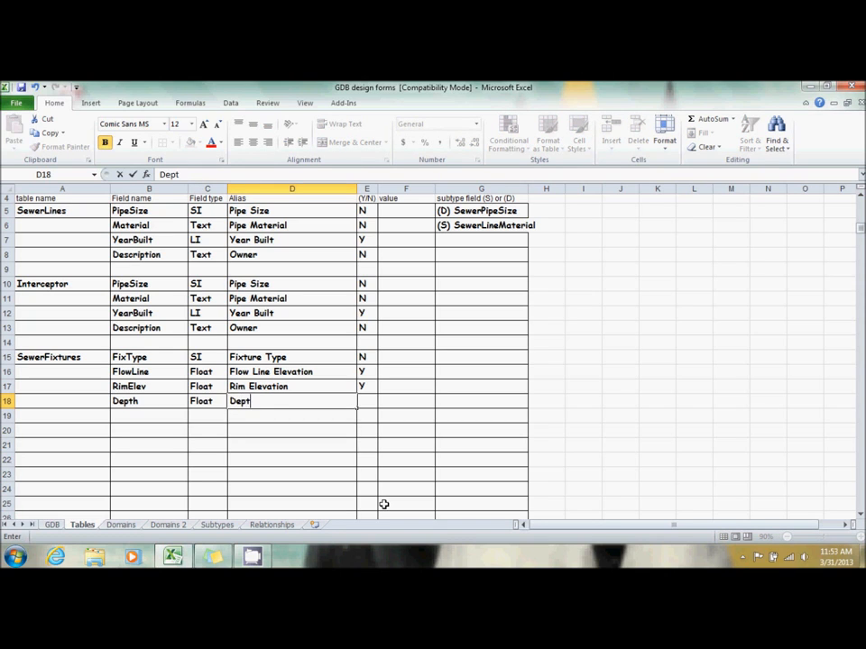
{"action": "type", "text": "h from Surface"}
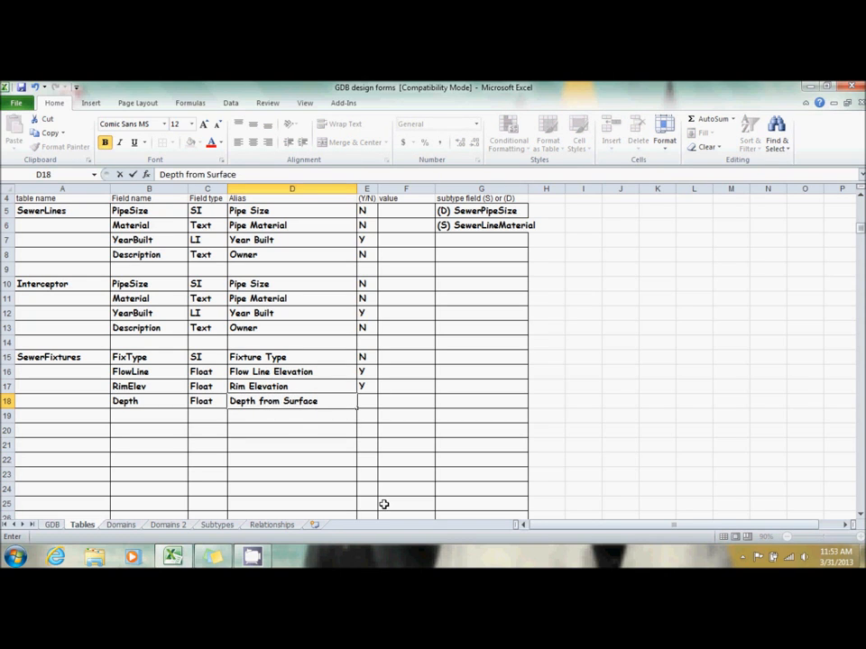
{"action": "key", "text": "Tab"}
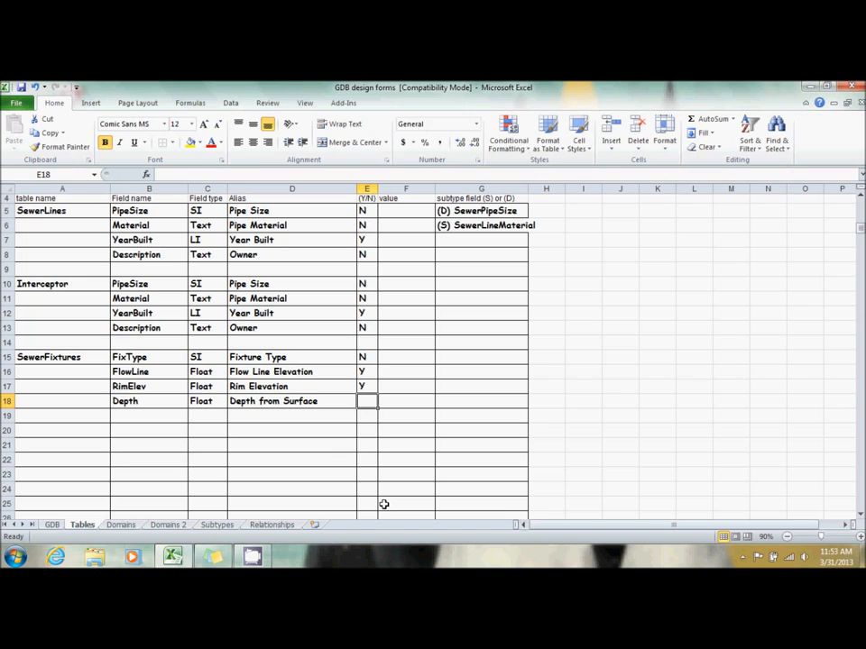
{"action": "type", "text": "Y"}
{"action": "key", "text": "Return"}
- Add a field named YearBuilt with type LI in the row below Depth
{"action": "key", "text": "Left"}
{"action": "key", "text": "Left"}
{"action": "key", "text": "Left"}
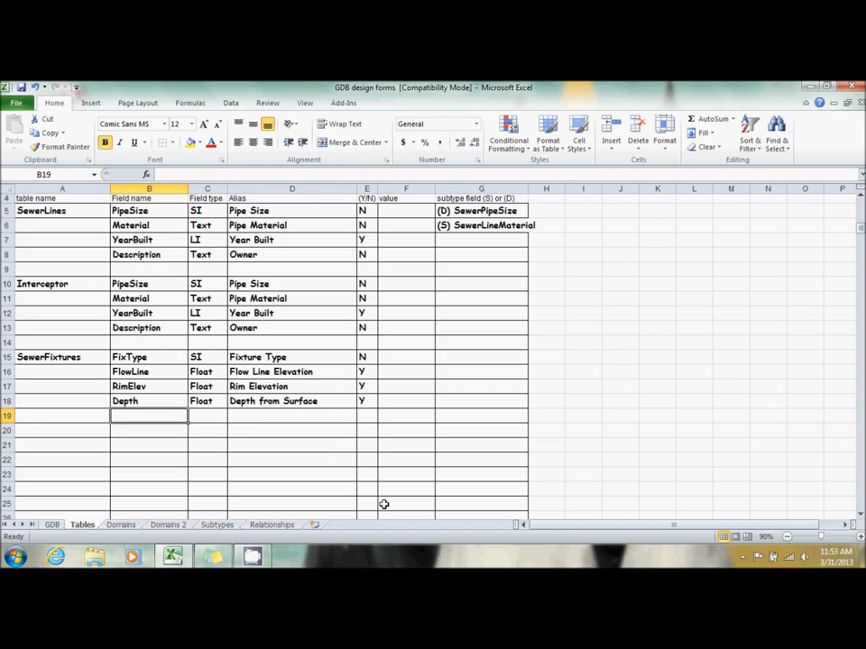
{"action": "type", "text": "YearBuilt"}
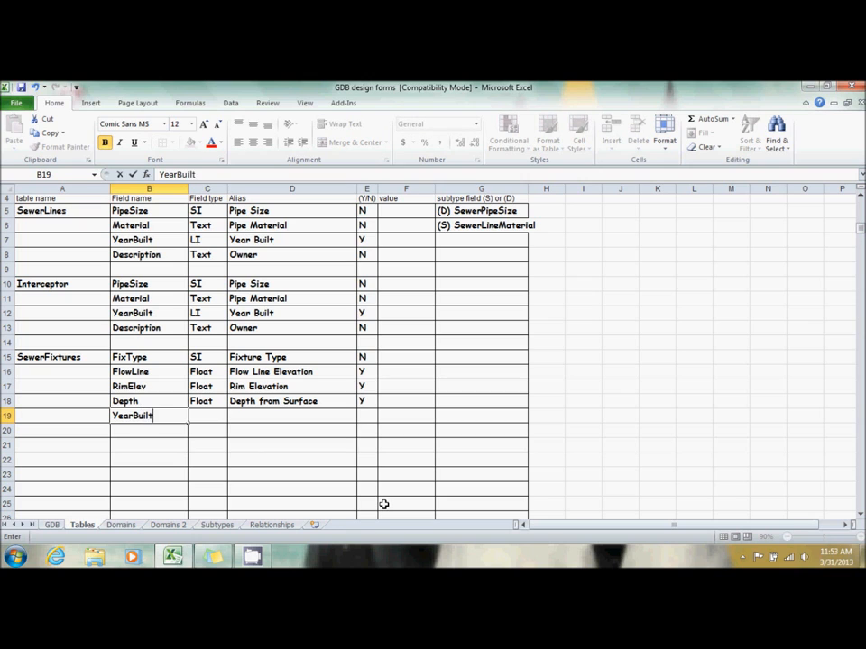
{"action": "key", "text": "Tab"}
{"action": "type", "text": "LI"}
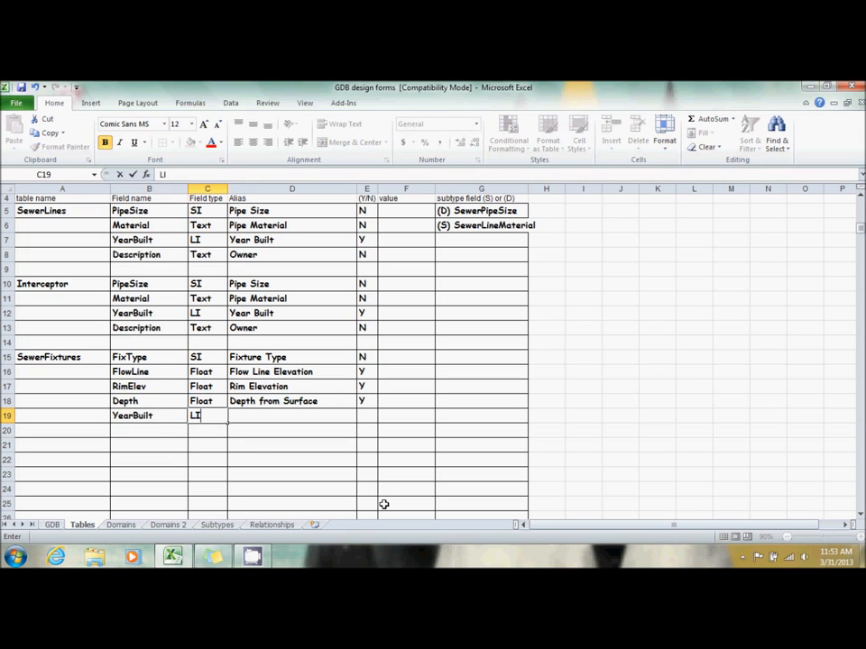
{"action": "key", "text": "Tab"}
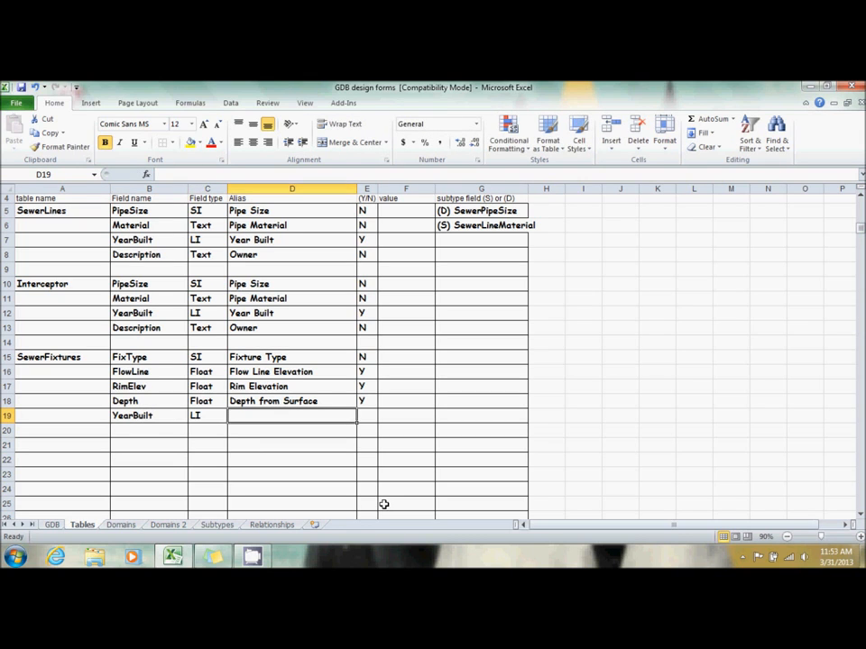
- Give the SewerFixtures YearBuilt field the alias Year Built and Y for allowing nulls
{"action": "type", "text": "YYe"}
{"action": "key", "text": "BackSpace"}
{"action": "key", "text": "BackSpace"}
{"action": "type", "text": "ear Bui"}
{"action": "key", "text": "BackSpace"}
{"action": "type", "text": "uilt"}
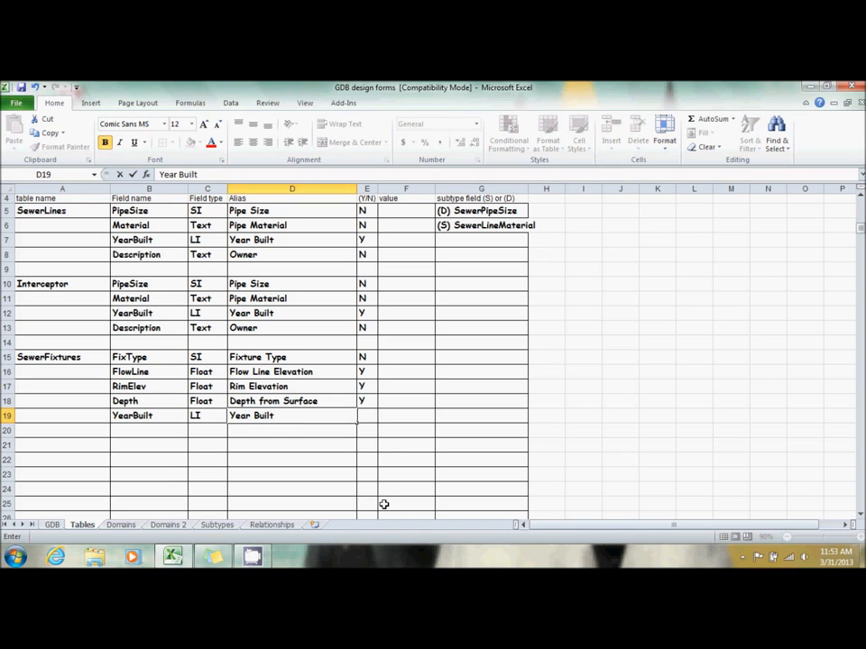
{"action": "key", "text": "Tab"}
{"action": "type", "text": "Y"}
{"action": "key", "text": "Return"}
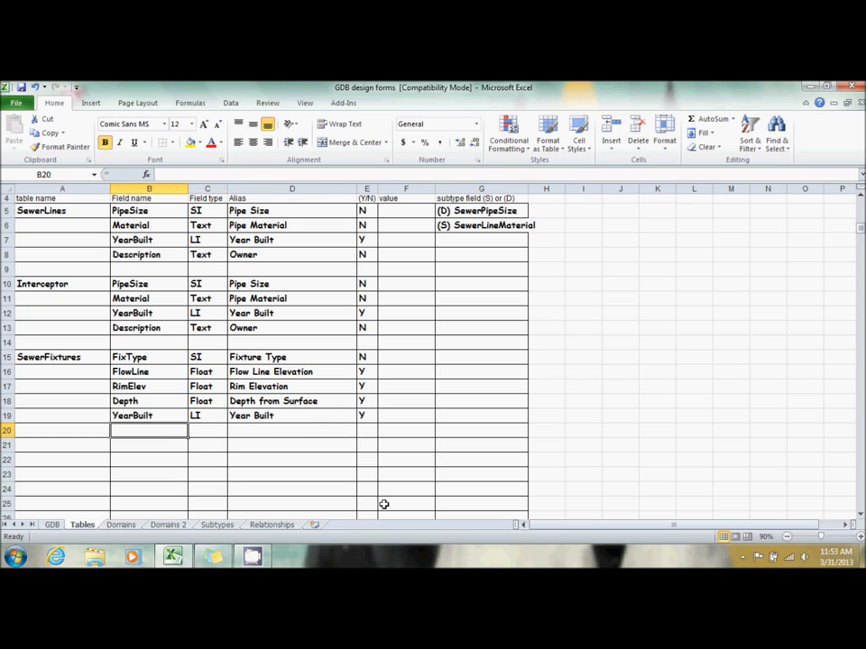
- Add a Description field to SewerFixtures below YearBuilt with type Text, alias Owner and N for allowing nulls
{"action": "type", "text": "Des"}
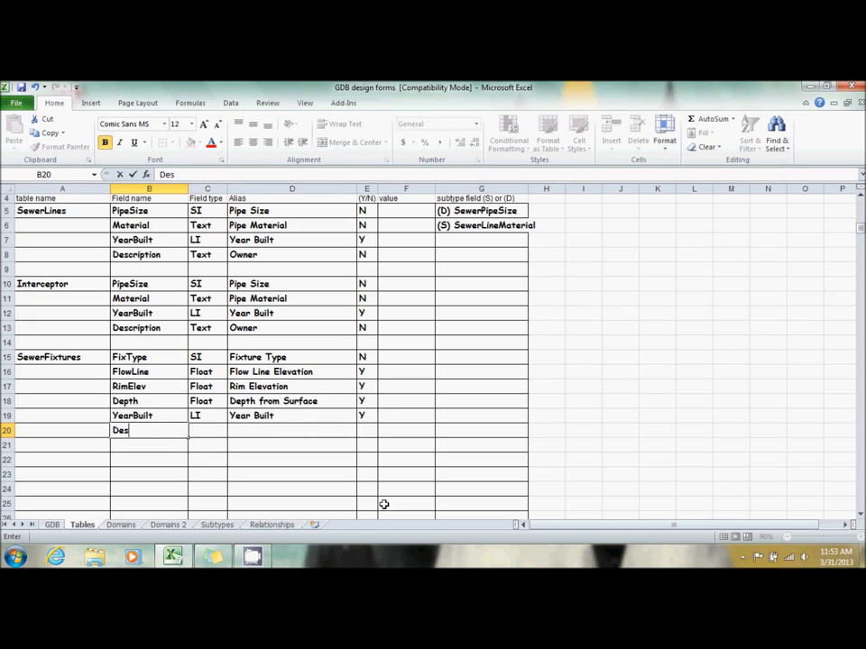
{"action": "type", "text": "cription"}
{"action": "key", "text": "Tab"}
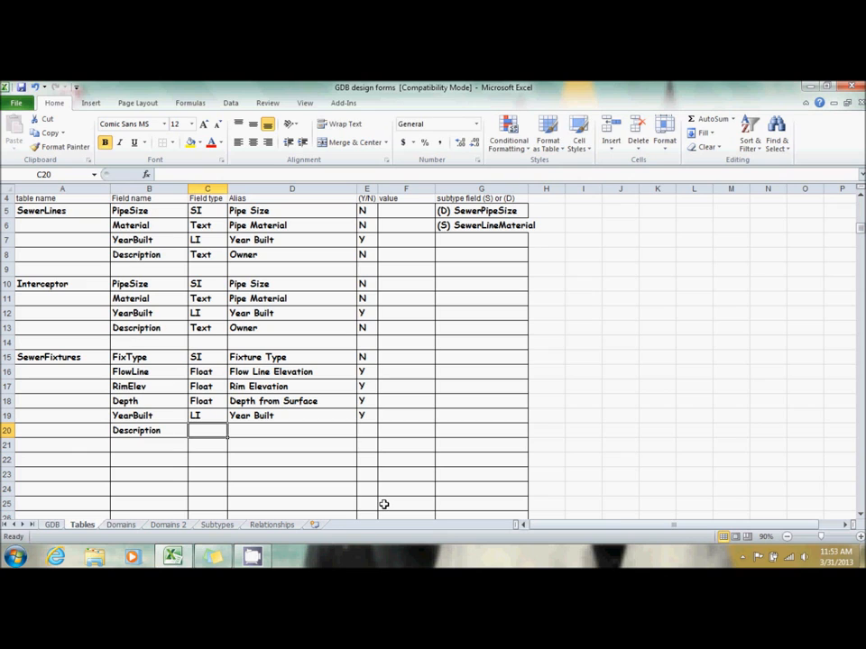
{"action": "type", "text": "Text"}
{"action": "key", "text": "Tab"}
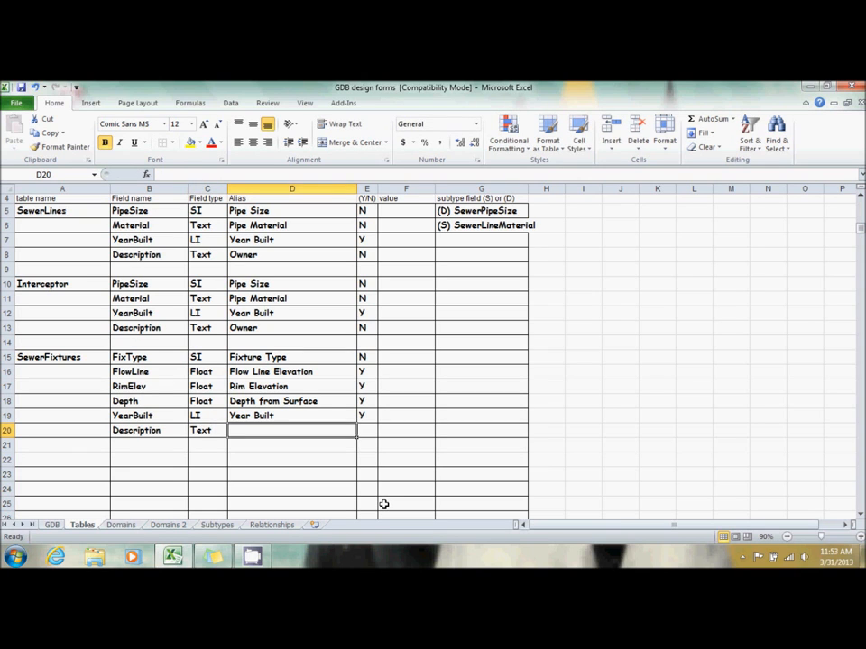
{"action": "type", "text": "Owner"}
{"action": "key", "text": "Tab"}
{"action": "type", "text": "N"}
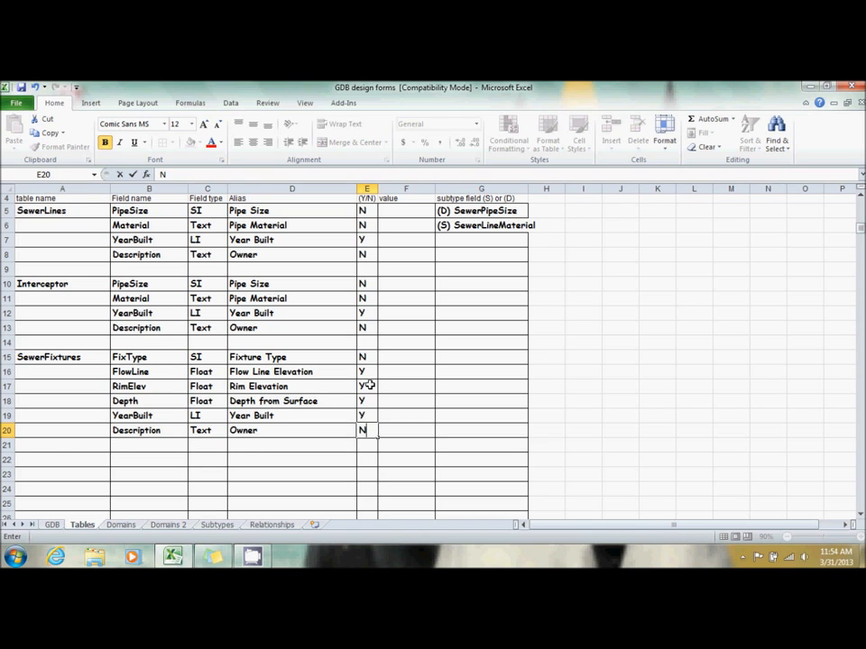
- Assign the subtype (S) SewerFixType to the FixType field of SewerFixtures
{"action": "left_click", "coordinate": [464, 355]}
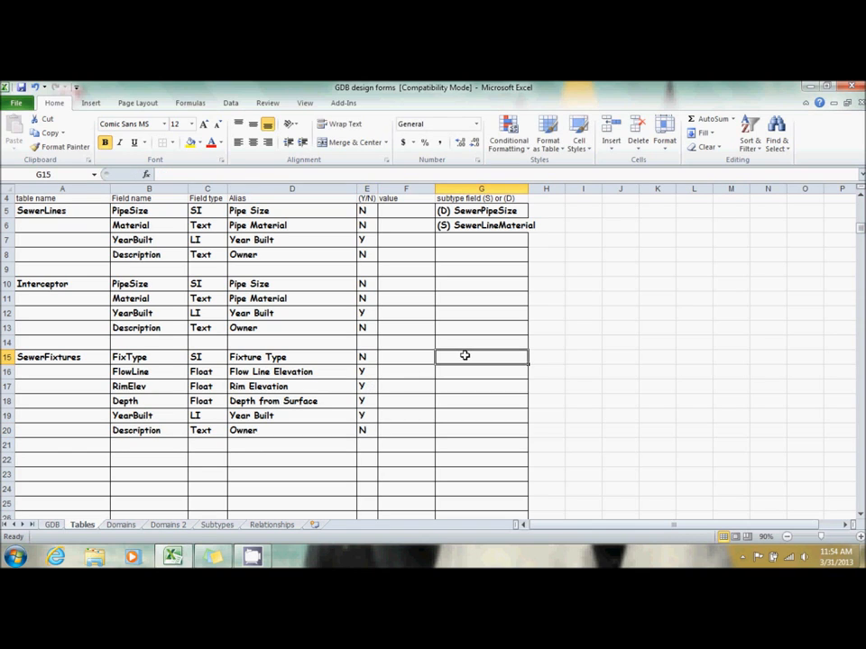
{"action": "type", "text": "(S)"}
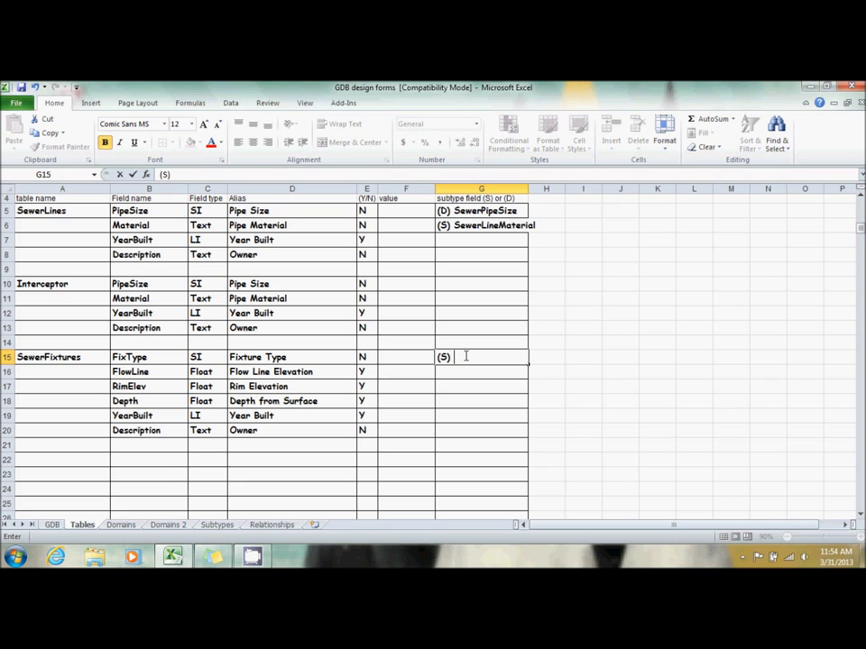
{"action": "type", "text": " SewerixType"}
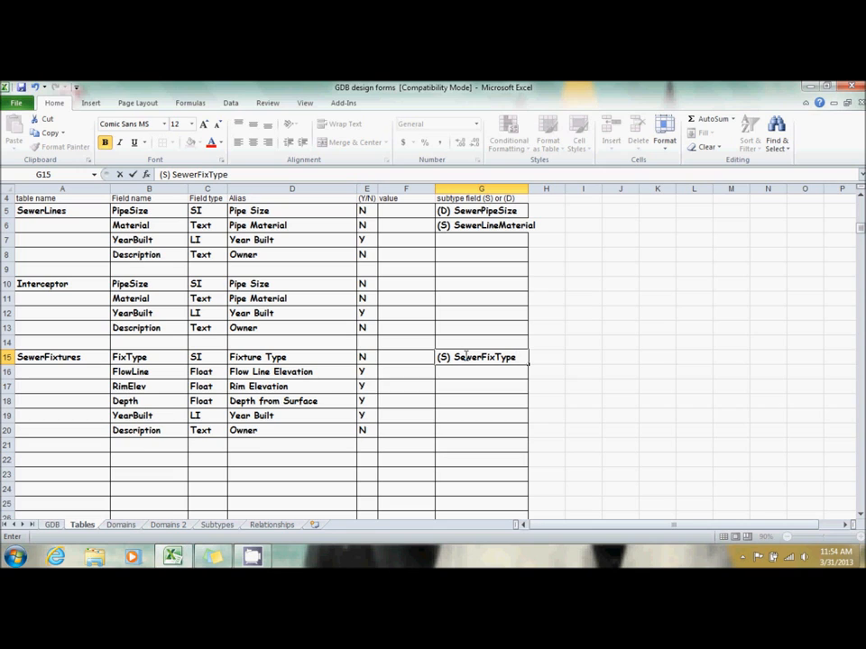
- Set the SewerFixtures default values to 2010 for YearBuilt and Oleander for Description
{"action": "key", "text": "Down"}
{"action": "key", "text": "Down"}
{"action": "key", "text": "Down"}
{"action": "key", "text": "Down"}
{"action": "key", "text": "Left"}
{"action": "type", "text": "2010"}
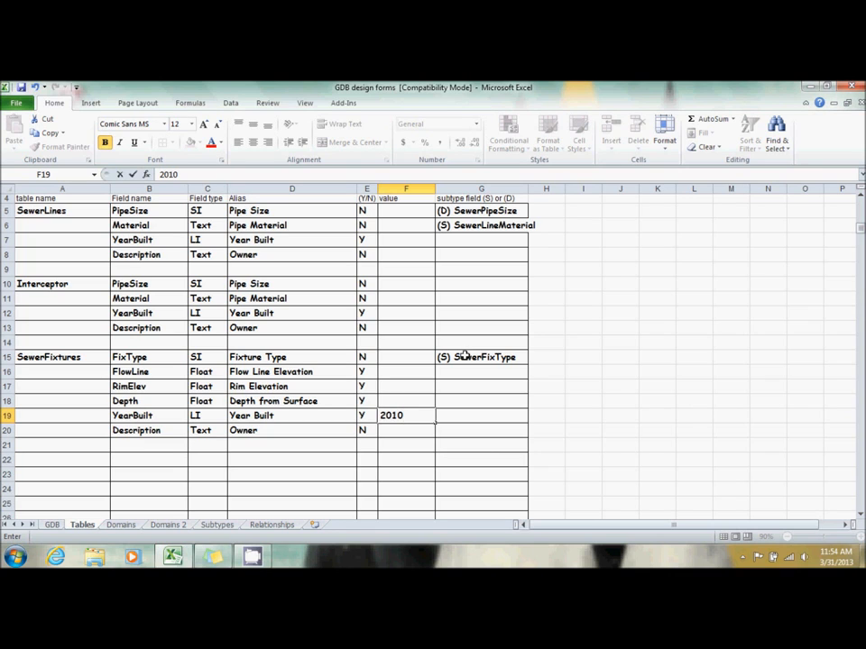
{"action": "key", "text": "Return"}
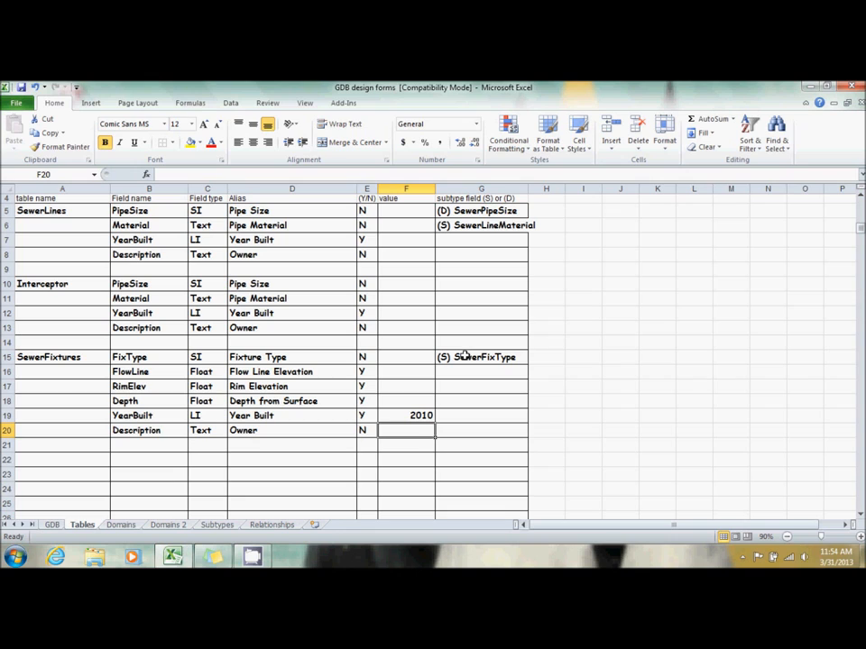
{"action": "type", "text": "Oleander"}
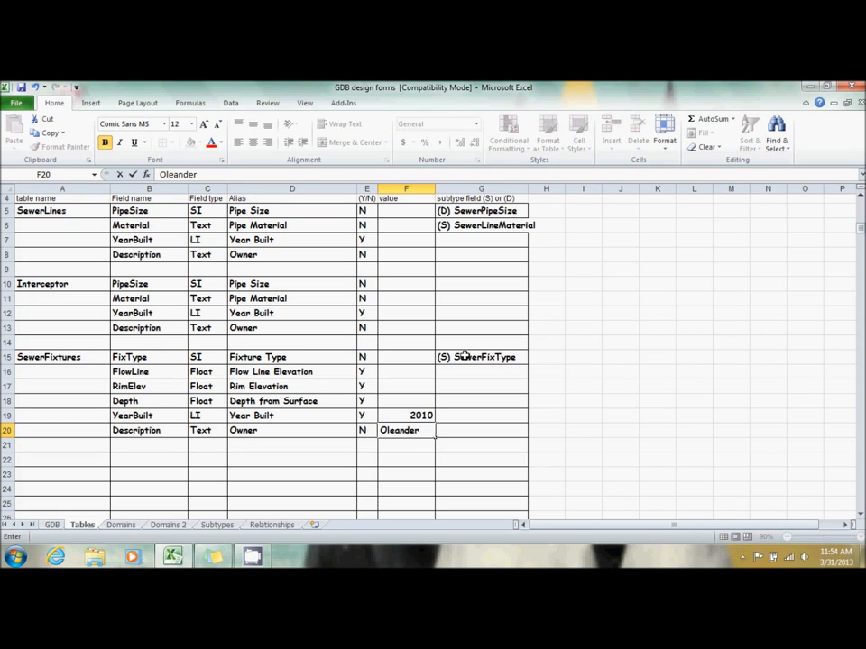
{"action": "key", "text": "Tab"}
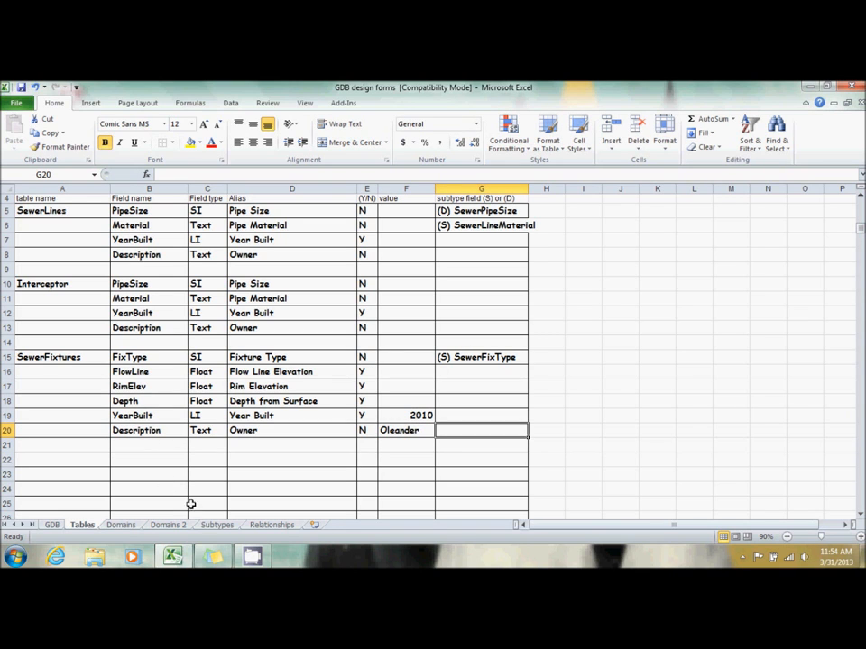
- Add a SewerFixType subtype with code 1 to the Subtypes sheet, one blank row below the SewerLineMaterial entries
{"action": "left_click", "coordinate": [217, 525]}
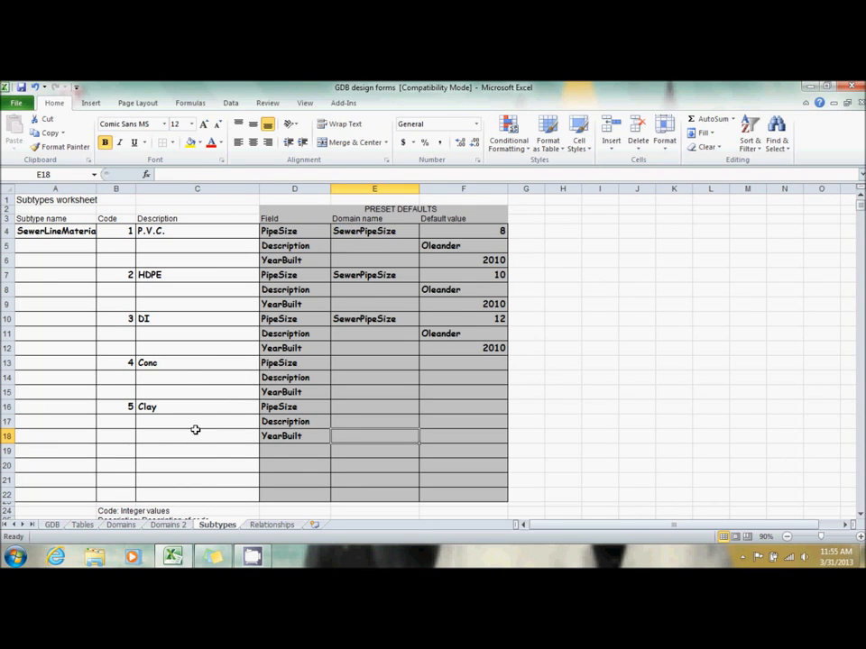
{"action": "scroll", "coordinate": [195, 429], "scroll_direction": "down", "scroll_amount": 1}
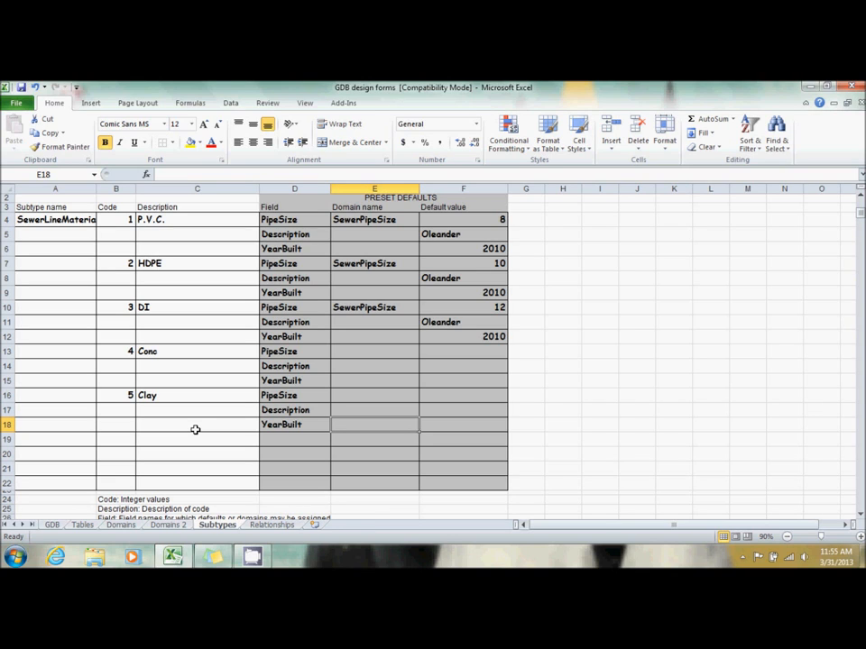
{"action": "left_click", "coordinate": [32, 453]}
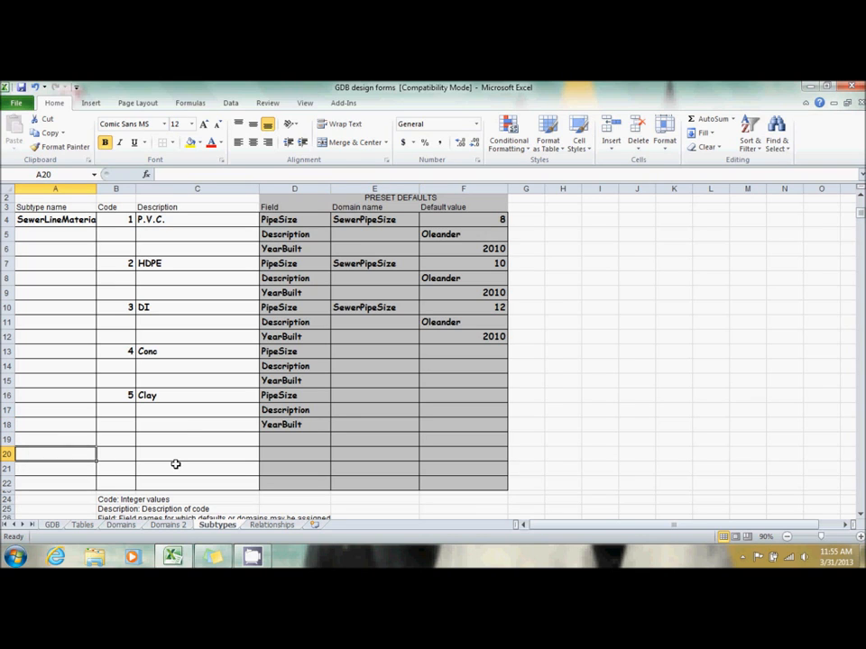
{"action": "type", "text": "S"}
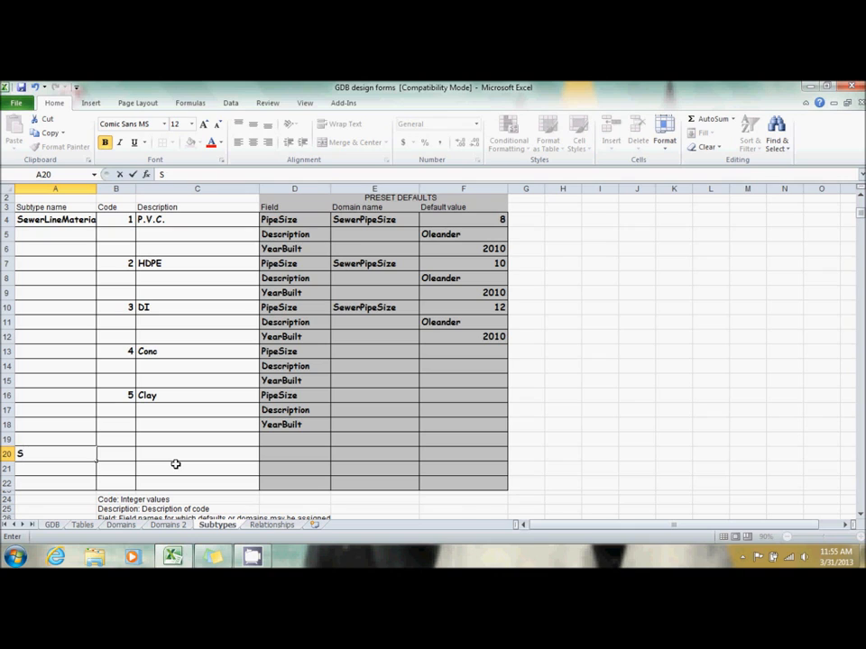
{"action": "type", "text": "ewerFixType"}
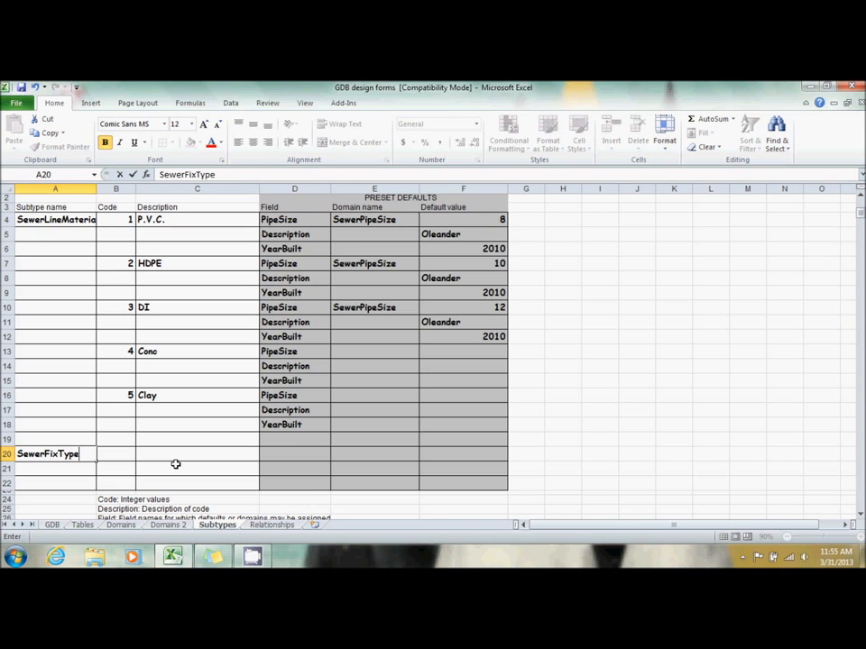
{"action": "key", "text": "Tab"}
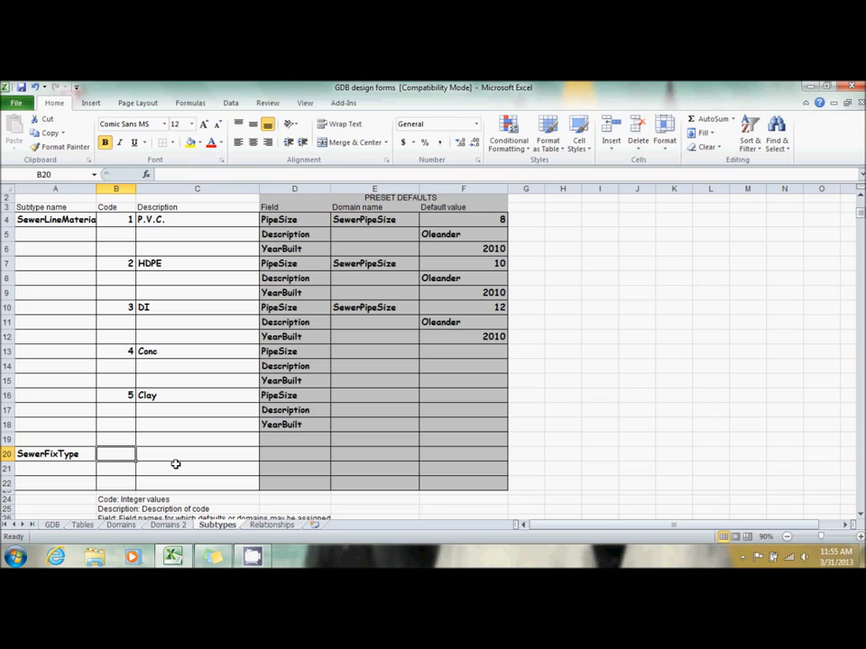
{"action": "type", "text": "1"}
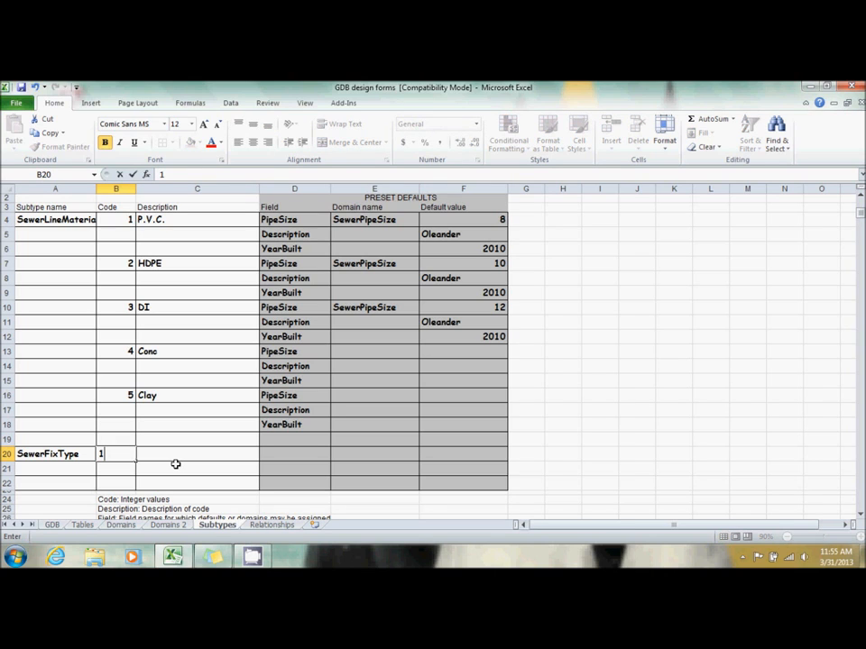
{"action": "key", "text": "Tab"}
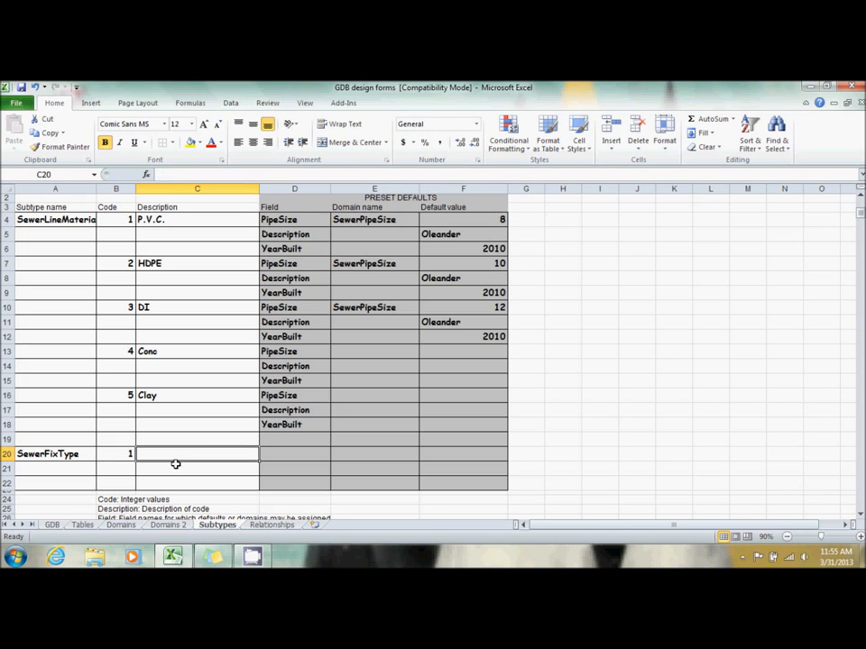
- Describe SewerFixType code 1 as Manhole and add code 2 with the description Cleanout
{"action": "type", "text": "Mab"}
{"action": "key", "text": "BackSpace"}
{"action": "type", "text": "nhole"}
{"action": "key", "text": "Return"}
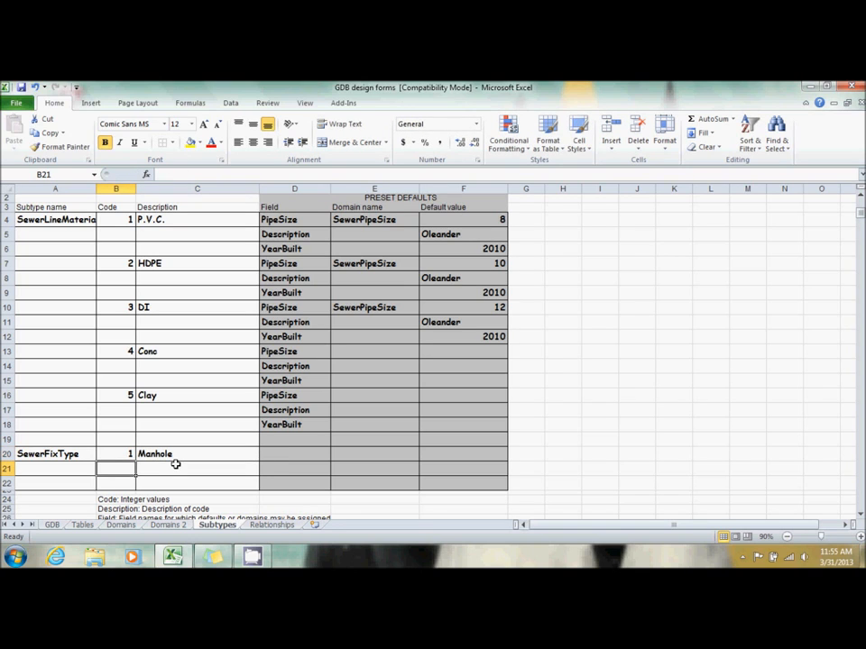
{"action": "type", "text": "2"}
{"action": "key", "text": "Tab"}
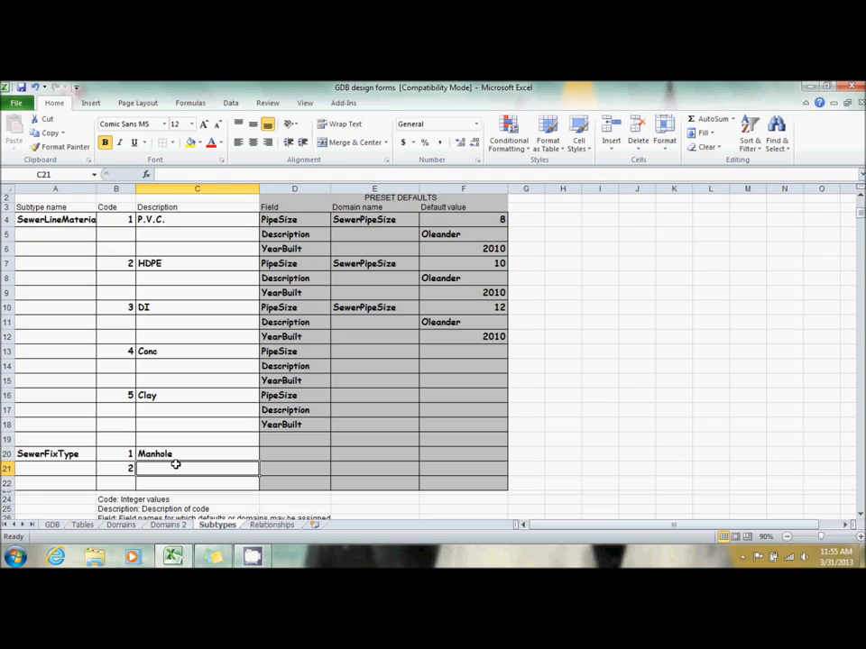
{"action": "type", "text": "Cleanout"}
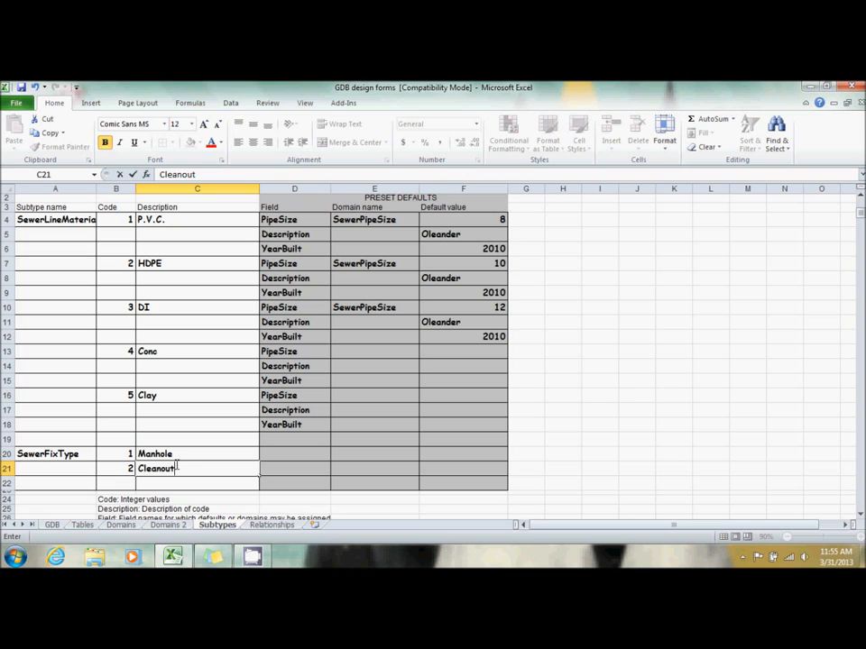
{"action": "key", "text": "Return"}
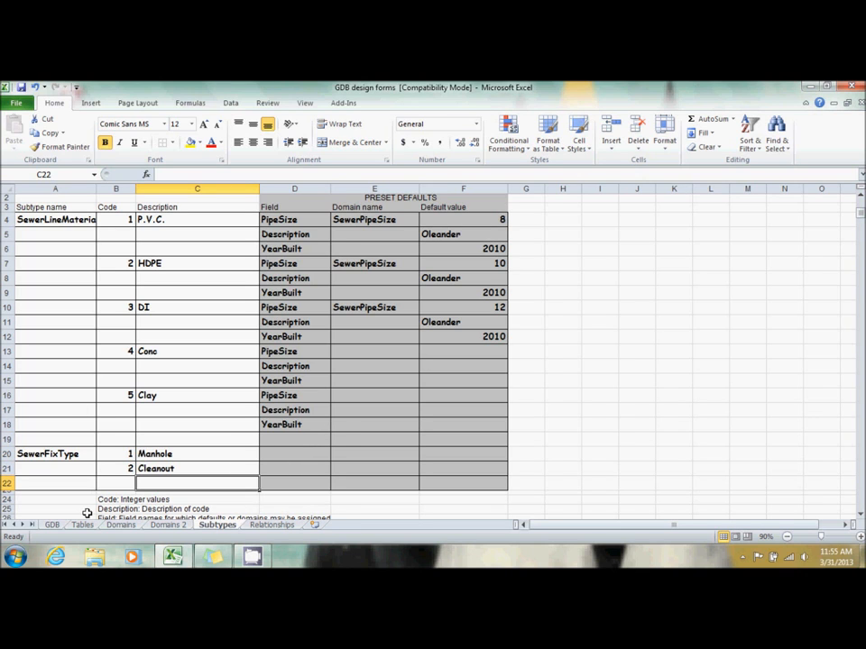
- Add a PNT feature class InterceptorFix with alias Interceptor Fixtures to the GDB sheet, one blank row below SewerFixture
{"action": "left_click", "coordinate": [52, 525]}
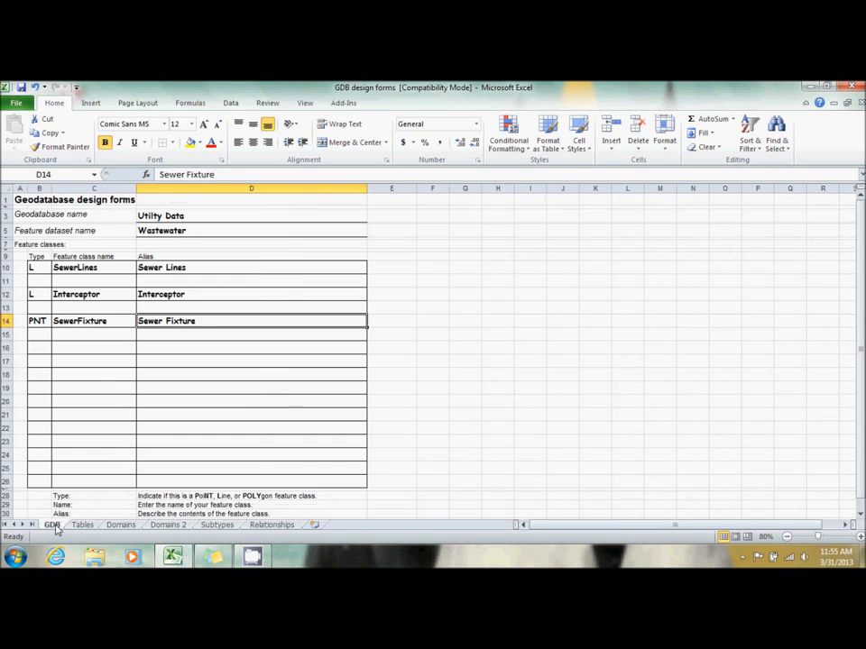
{"action": "left_click", "coordinate": [41, 347]}
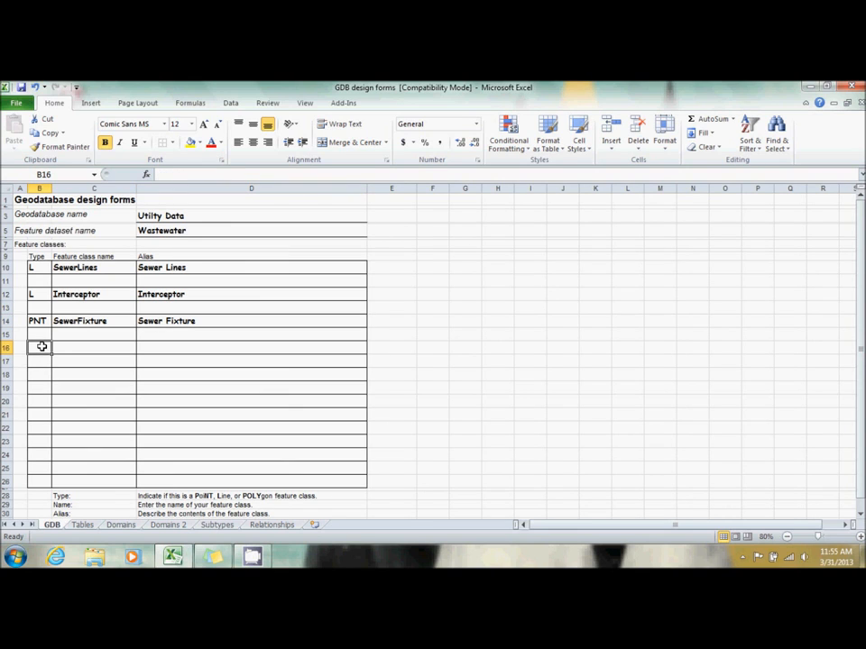
{"action": "type", "text": "PNT"}
{"action": "key", "text": "Tab"}
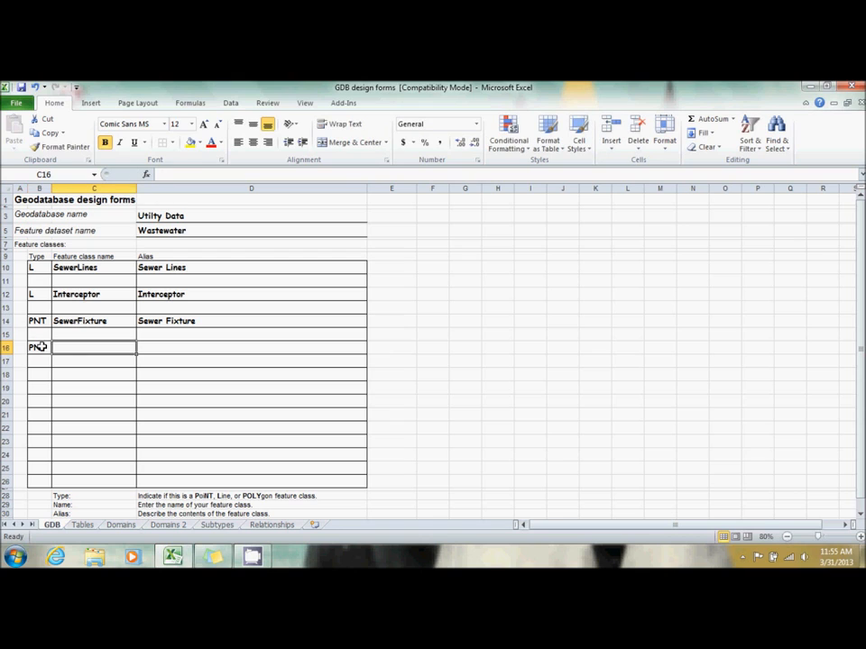
{"action": "type", "text": "Interceptor"}
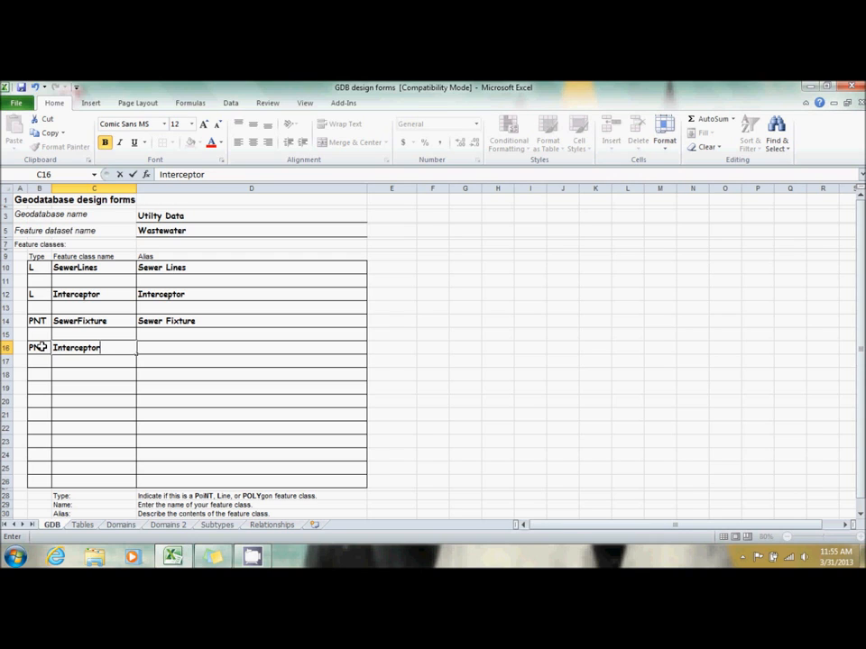
{"action": "type", "text": "Fix"}
{"action": "key", "text": "Tab"}
{"action": "type", "text": "Int"}
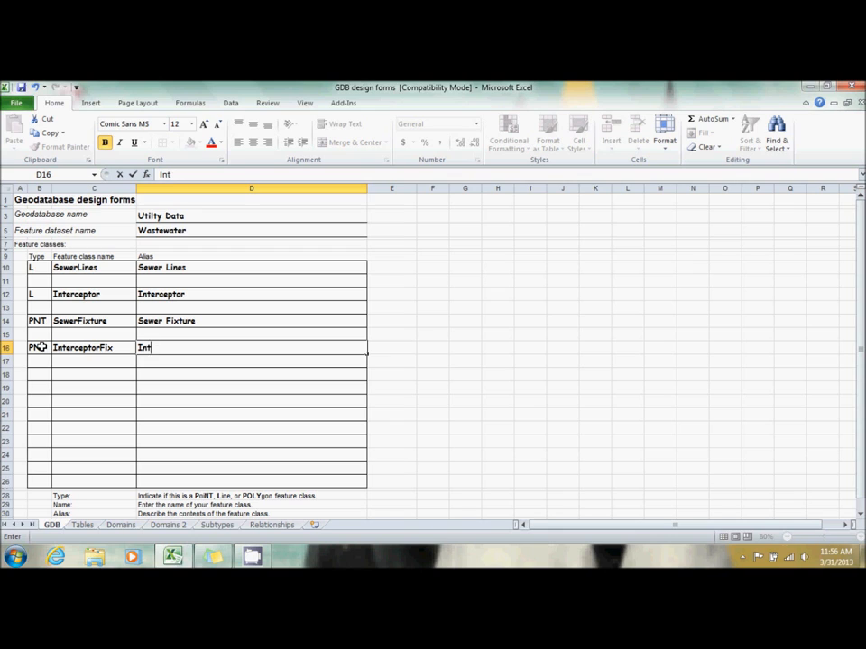
{"action": "type", "text": "erceptor Fixtures"}
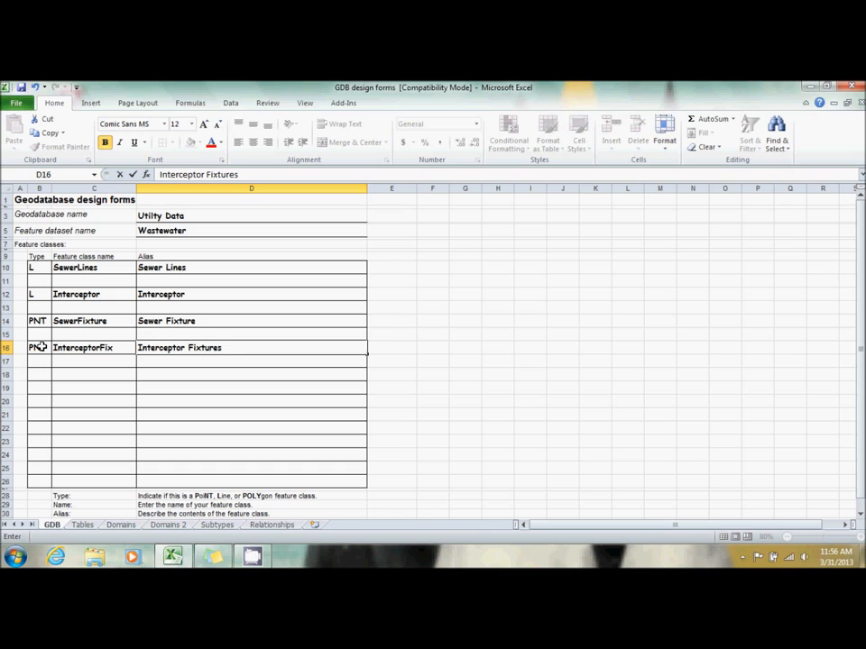
{"action": "key", "text": "BackSpace"}
{"action": "type", "text": "s"}
- Change the alias of the SewerFixture feature class to Sewer Fixtures
{"action": "left_click", "coordinate": [211, 323]}
{"action": "type", "text": "s"}
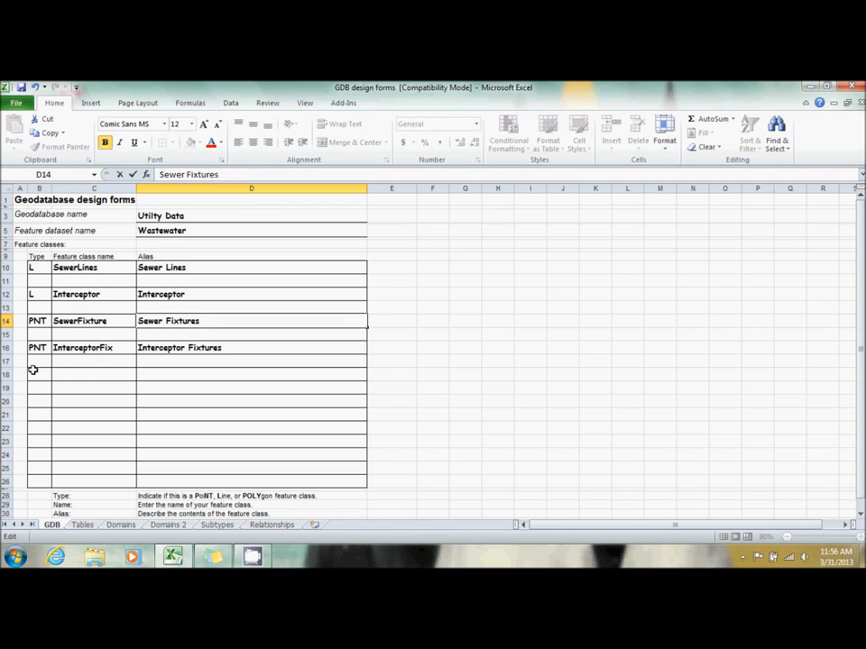
{"action": "left_click", "coordinate": [82, 375]}
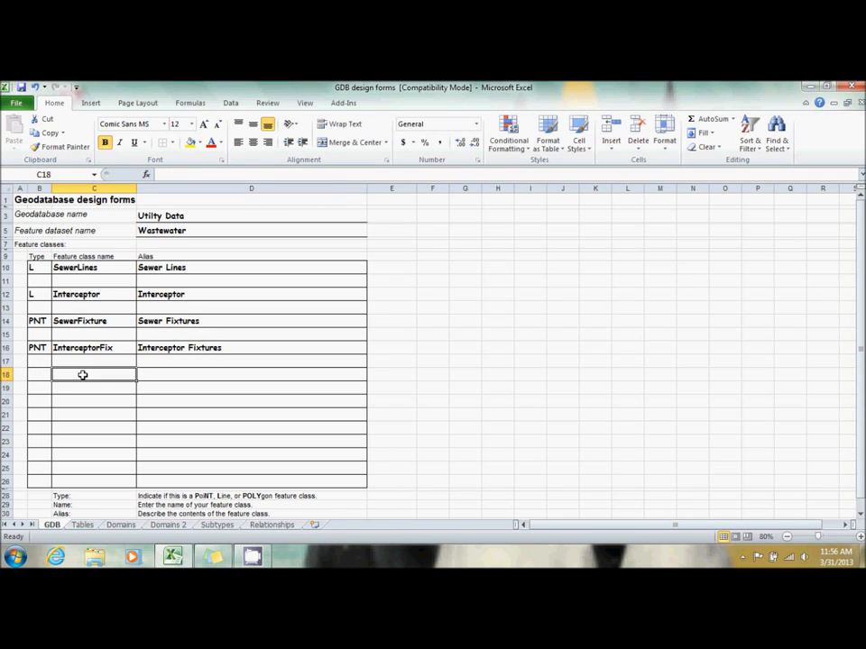
- Add the table name InterceptorFix to the Tables sheet, one blank row below the SewerFixtures fields
{"action": "left_click", "coordinate": [82, 524]}
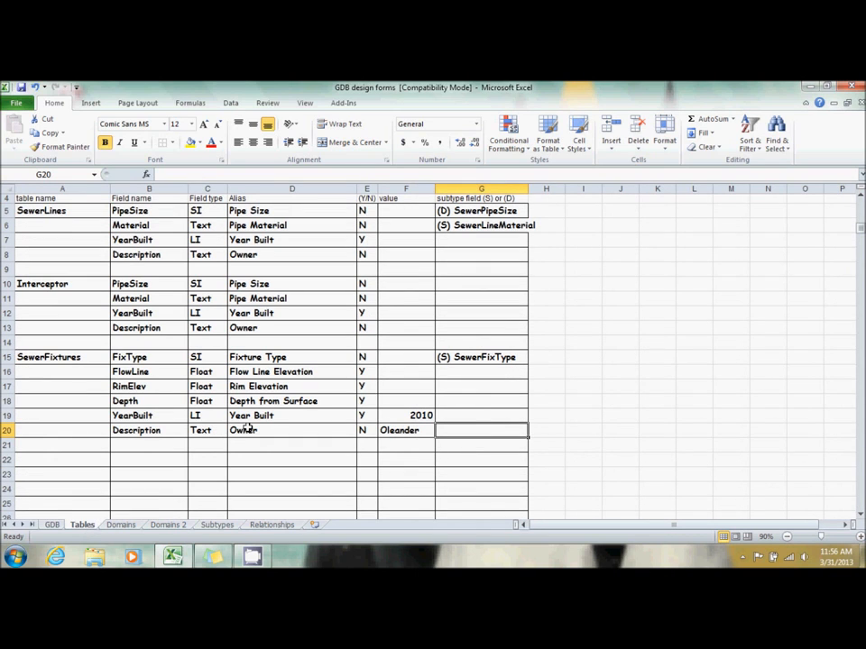
{"action": "scroll", "coordinate": [246, 428], "scroll_direction": "down", "scroll_amount": 1}
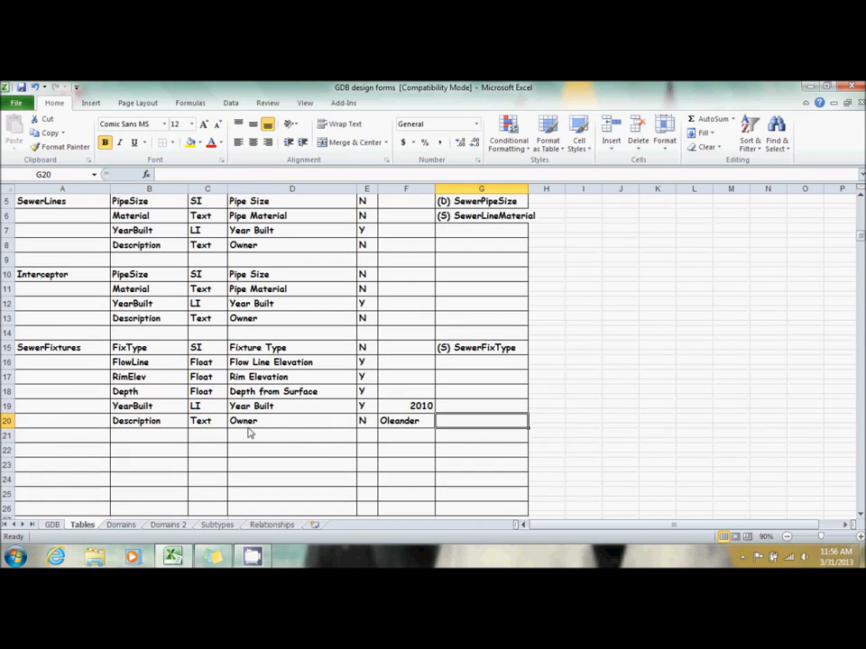
{"action": "left_click", "coordinate": [53, 449]}
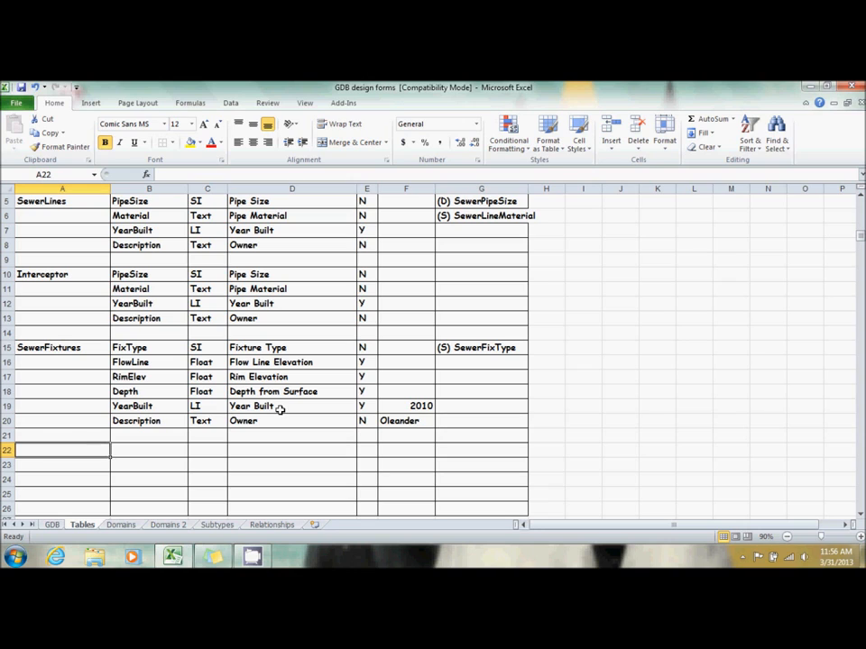
{"action": "type", "text": "Inter"}
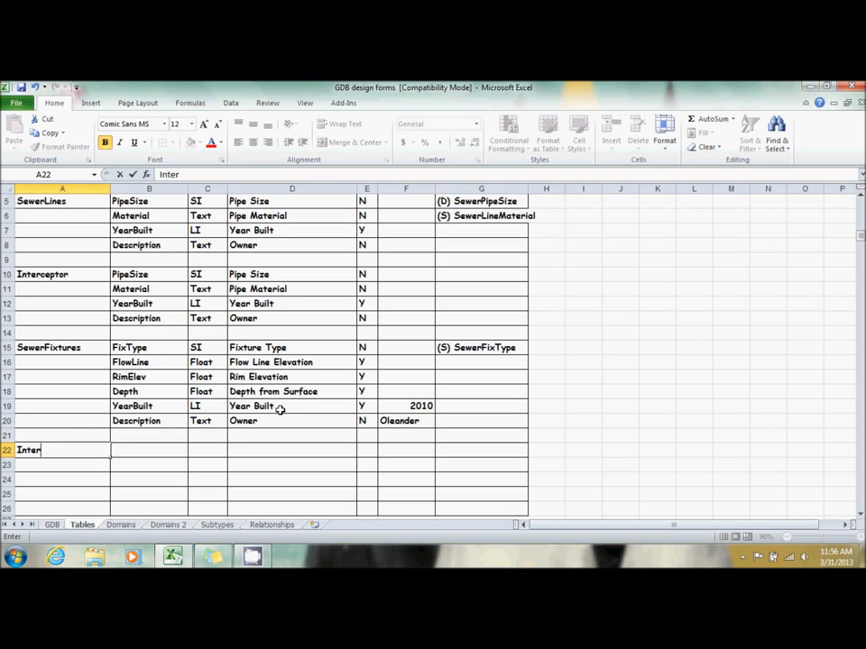
{"action": "type", "text": "ceptorFix"}
{"action": "key", "text": "Tab"}
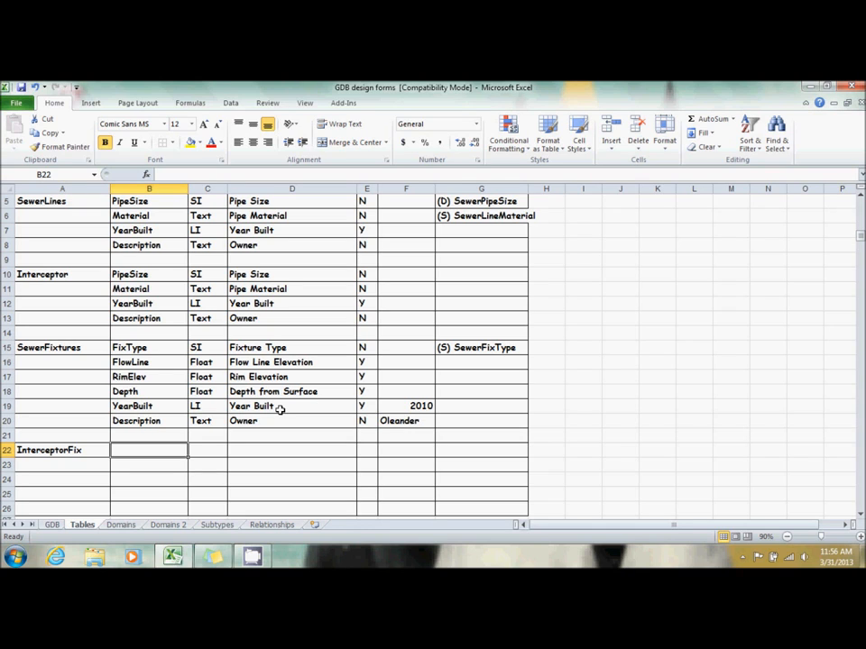
- Copy the FlowLine, RimElev, Depth and YearBuilt field definitions from SewerFixtures, through the allow-nulls column, into InterceptorFix
{"action": "left_click_drag", "start_coordinate": [164, 364], "coordinate": [299, 361]}
{"action": "mouse_move", "coordinate": [135, 362]}
{"action": "left_mouse_down"}
{"action": "mouse_move", "coordinate": [331, 381]}
{"action": "mouse_move", "coordinate": [367, 377]}
{"action": "mouse_move", "coordinate": [365, 363]}
{"action": "left_mouse_up"}
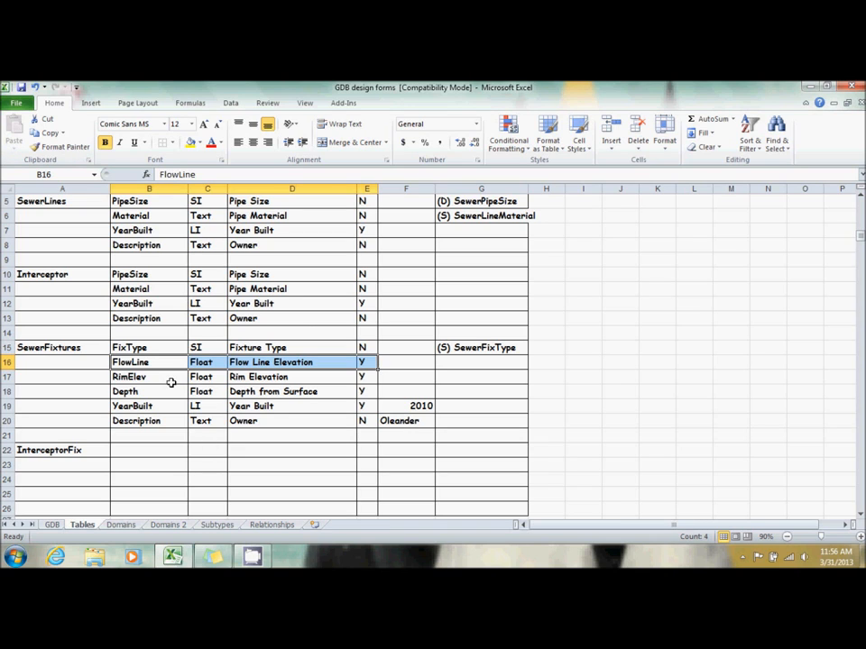
{"action": "left_click_drag", "start_coordinate": [124, 364], "coordinate": [364, 406]}
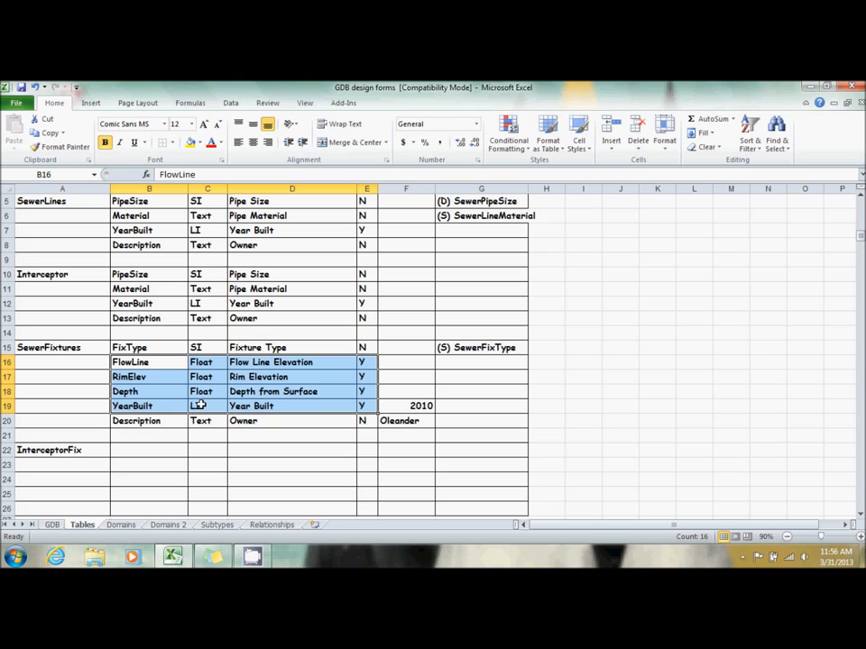
{"action": "left_click", "coordinate": [50, 133]}
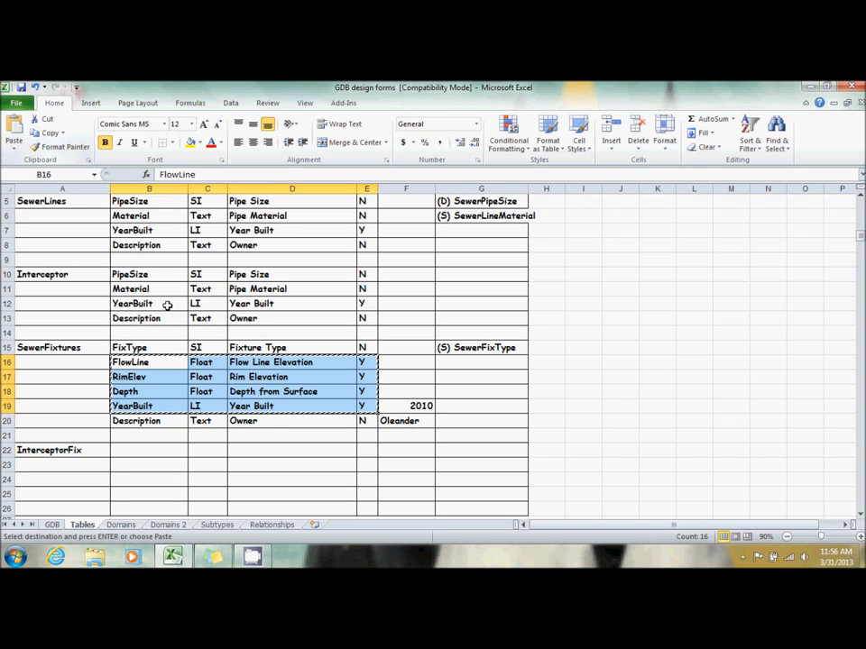
{"action": "left_click", "coordinate": [132, 454]}
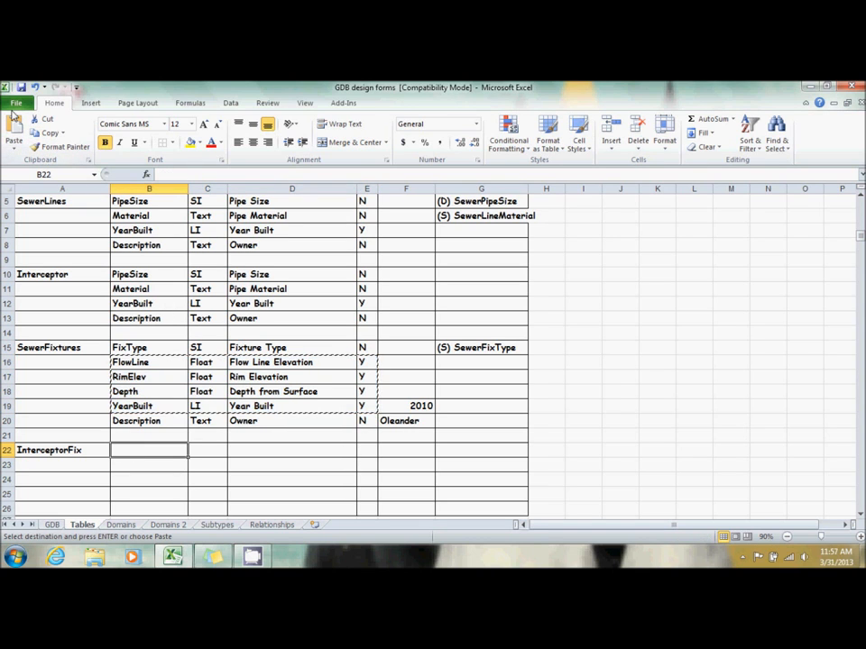
{"action": "left_click", "coordinate": [14, 123]}
- Set the default value of the InterceptorFix YearBuilt field to 2010
{"action": "left_click", "coordinate": [491, 447]}
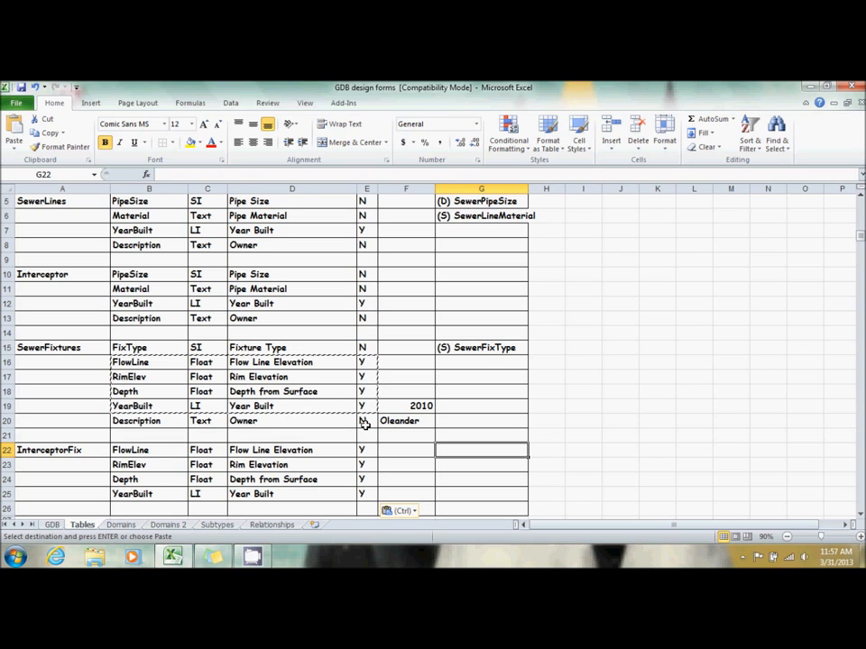
{"action": "left_click", "coordinate": [419, 421]}
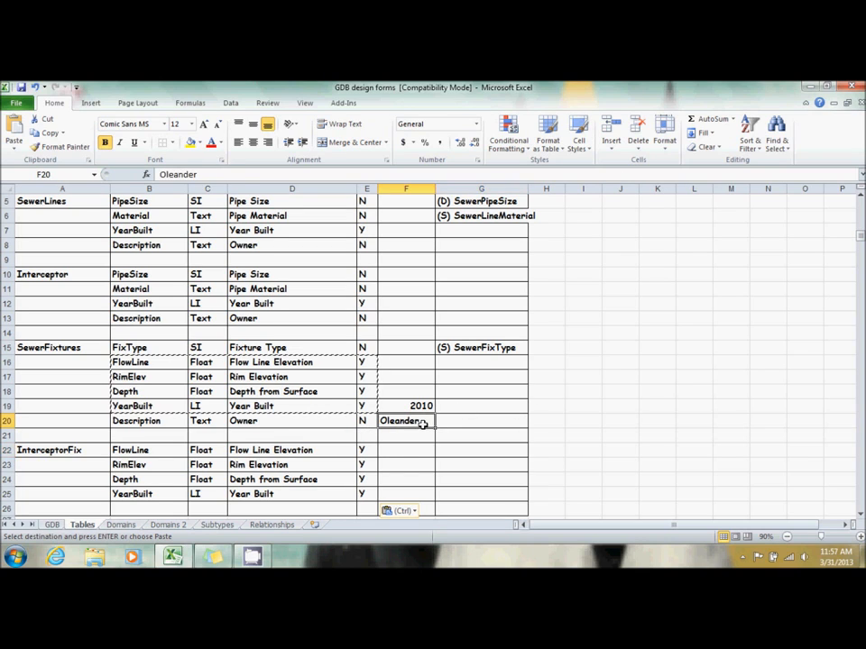
{"action": "left_click", "coordinate": [411, 492]}
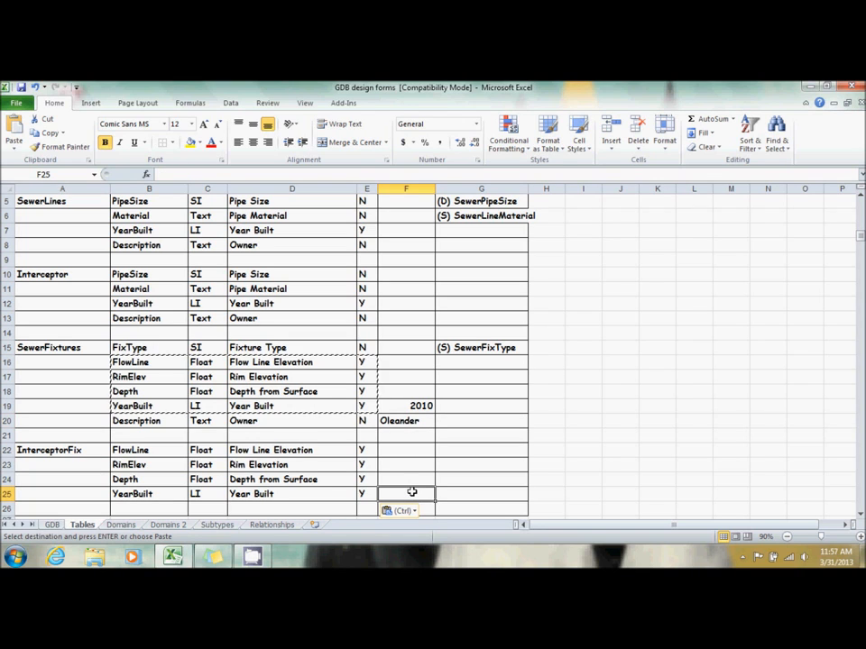
{"action": "type", "text": "2010"}
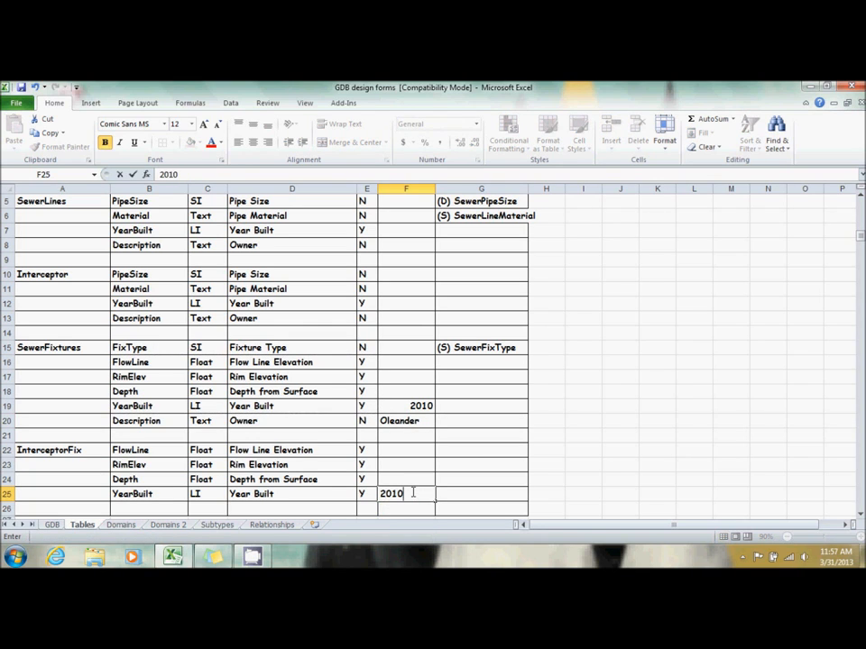
{"action": "key", "text": "Return"}
{"action": "key", "text": "Right"}
{"action": "key", "text": "Up"}
{"action": "key", "text": "Up"}
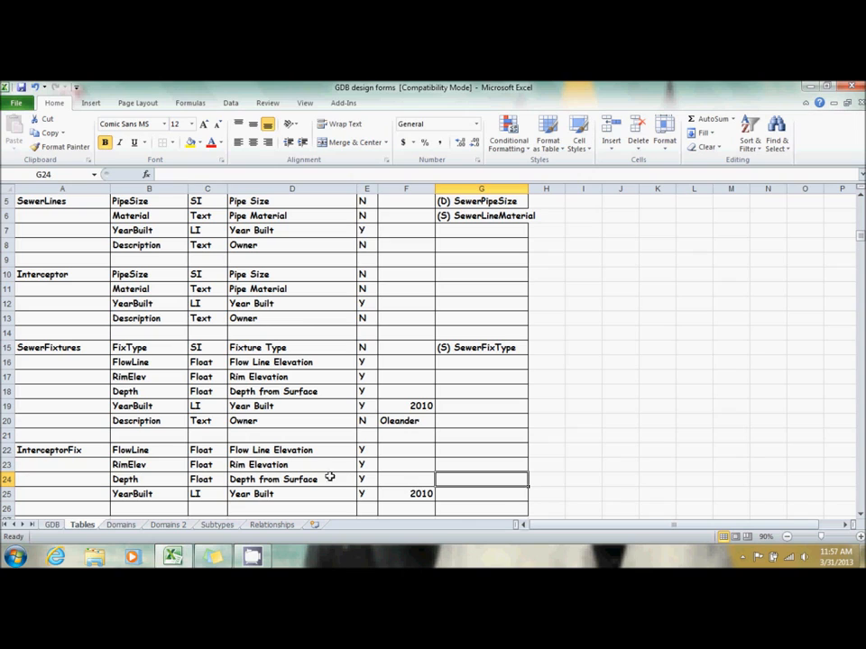